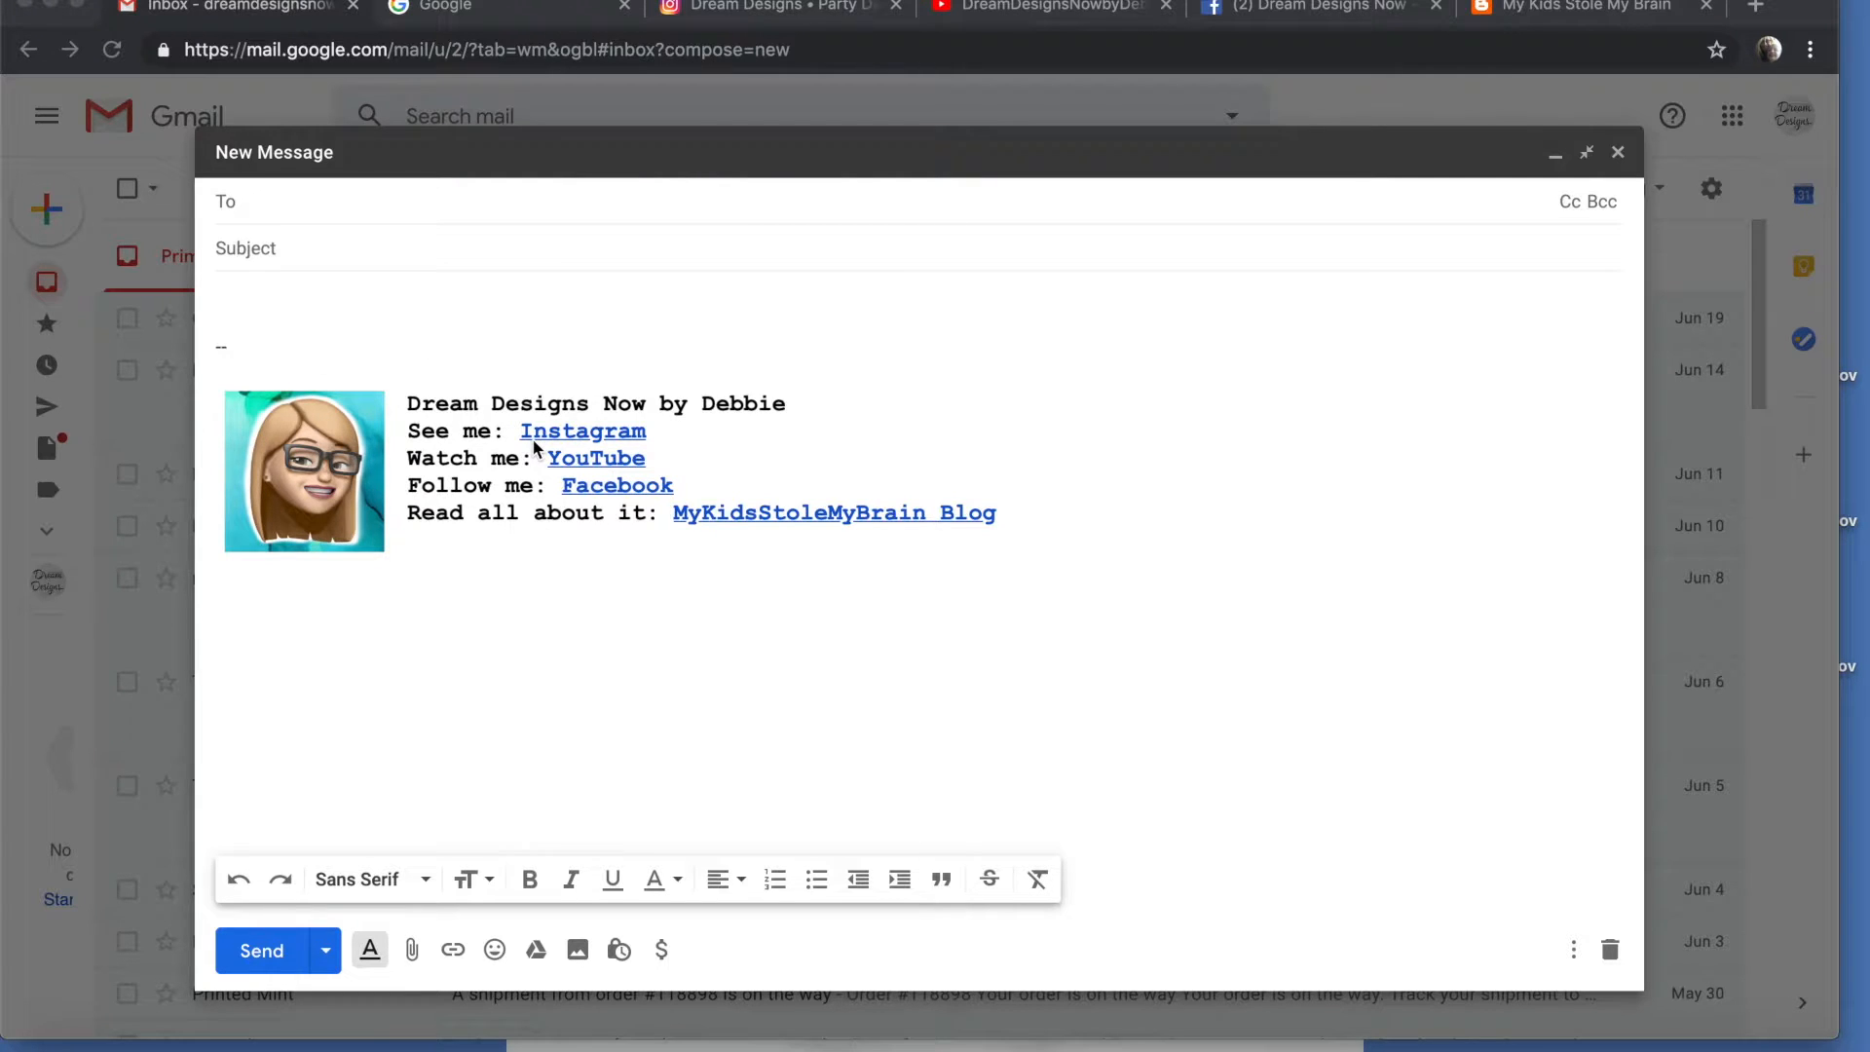
Switch to Google Docs from the Google apps and create a new blank document.
click(465, 10)
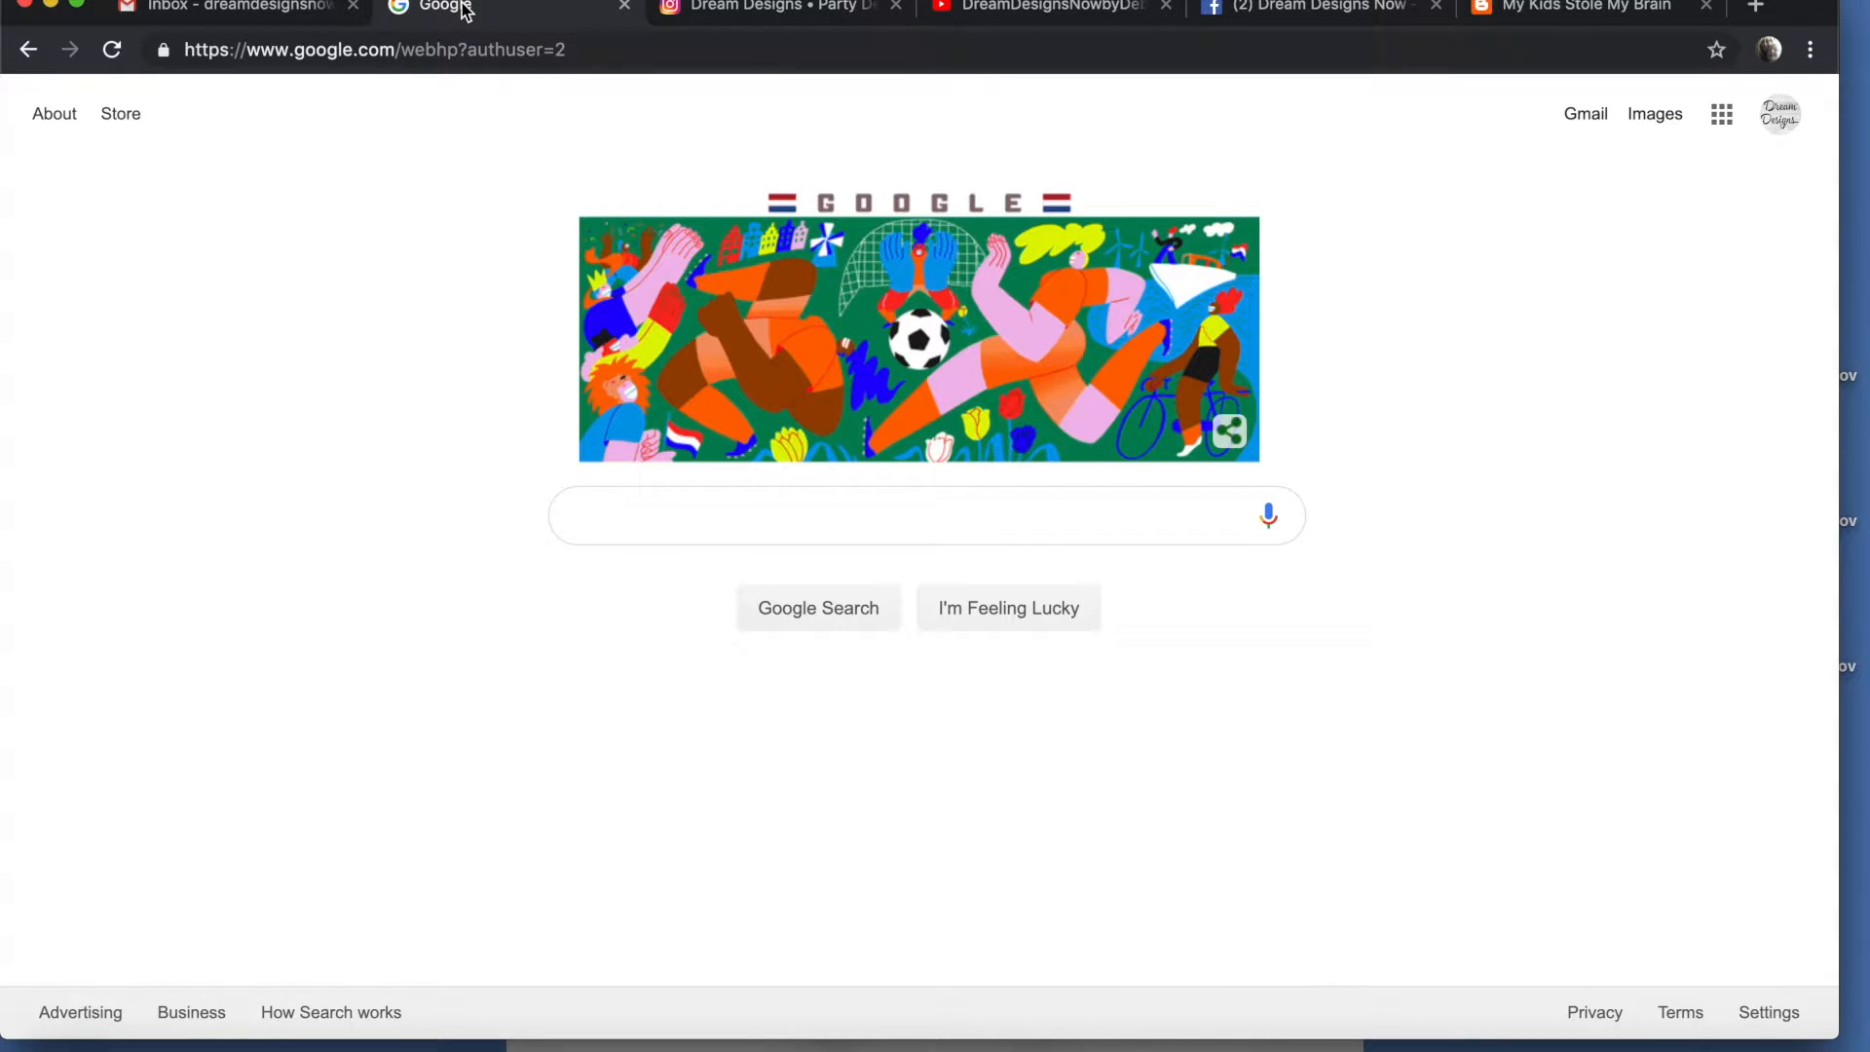
click(1724, 117)
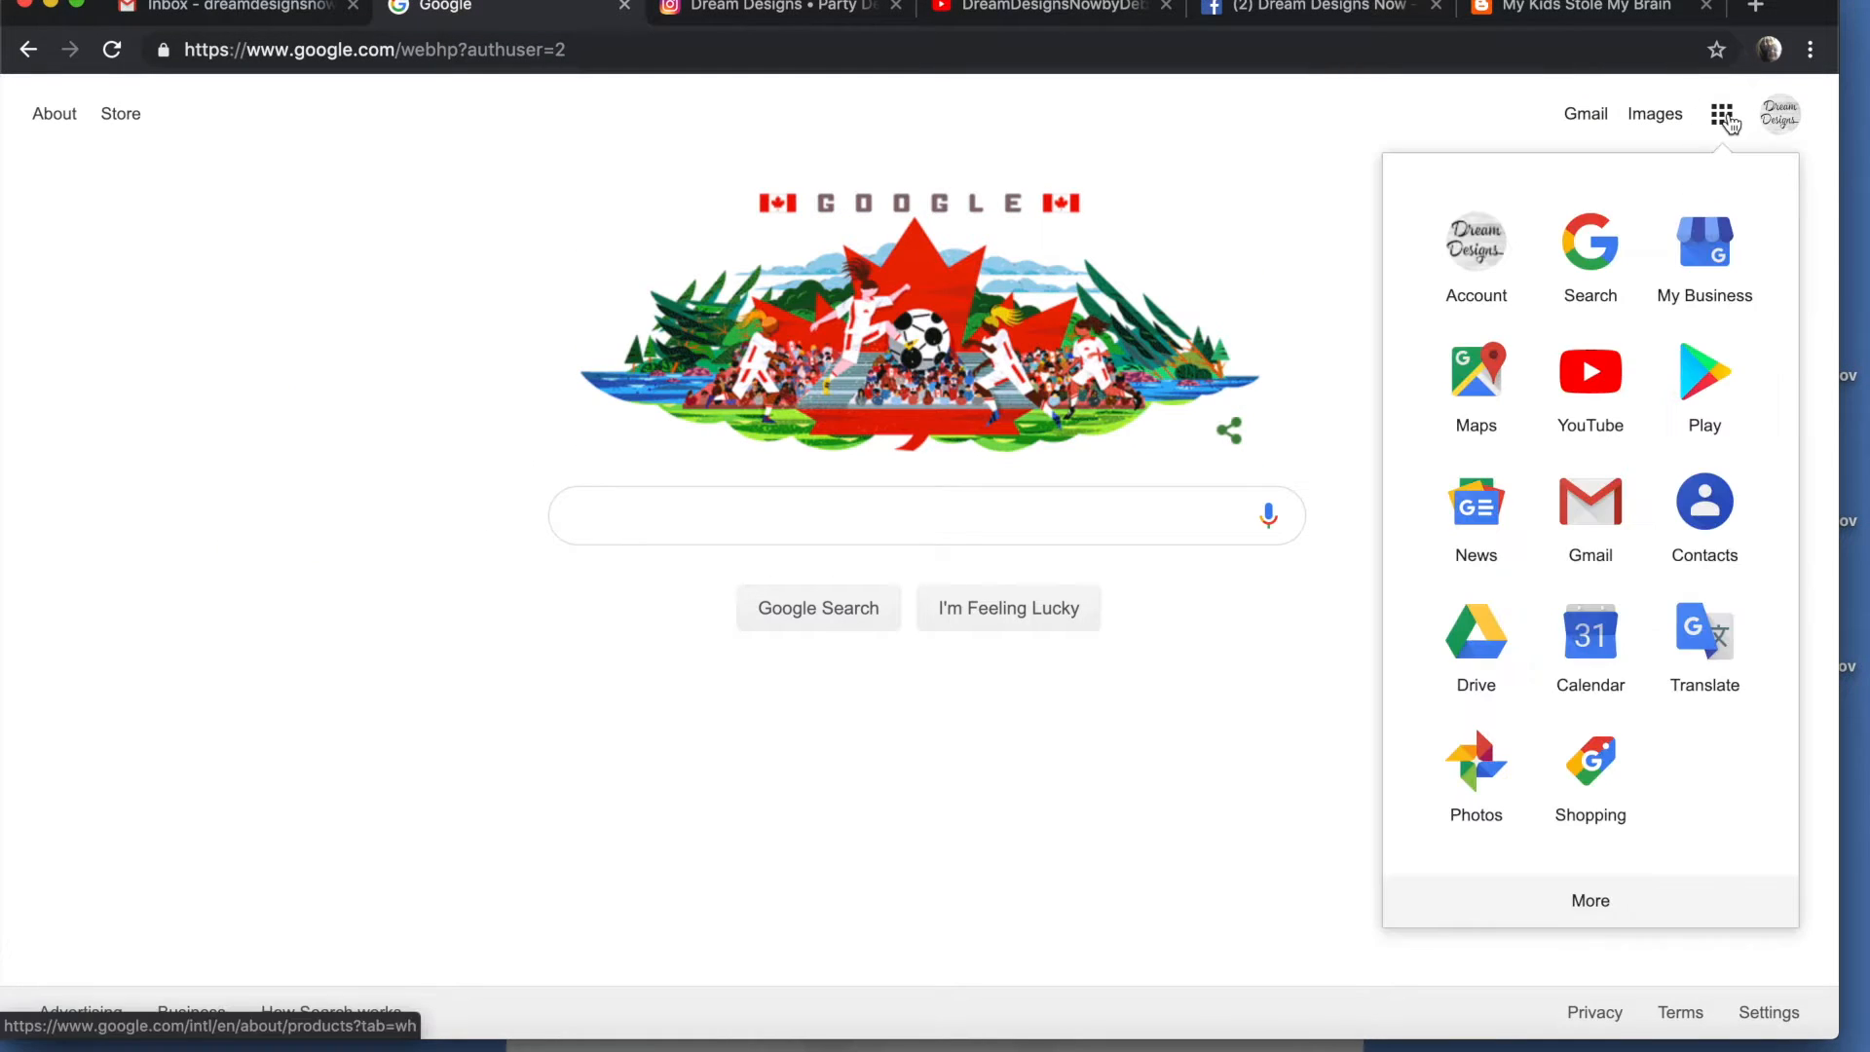
scroll(1601, 624, down, 5)
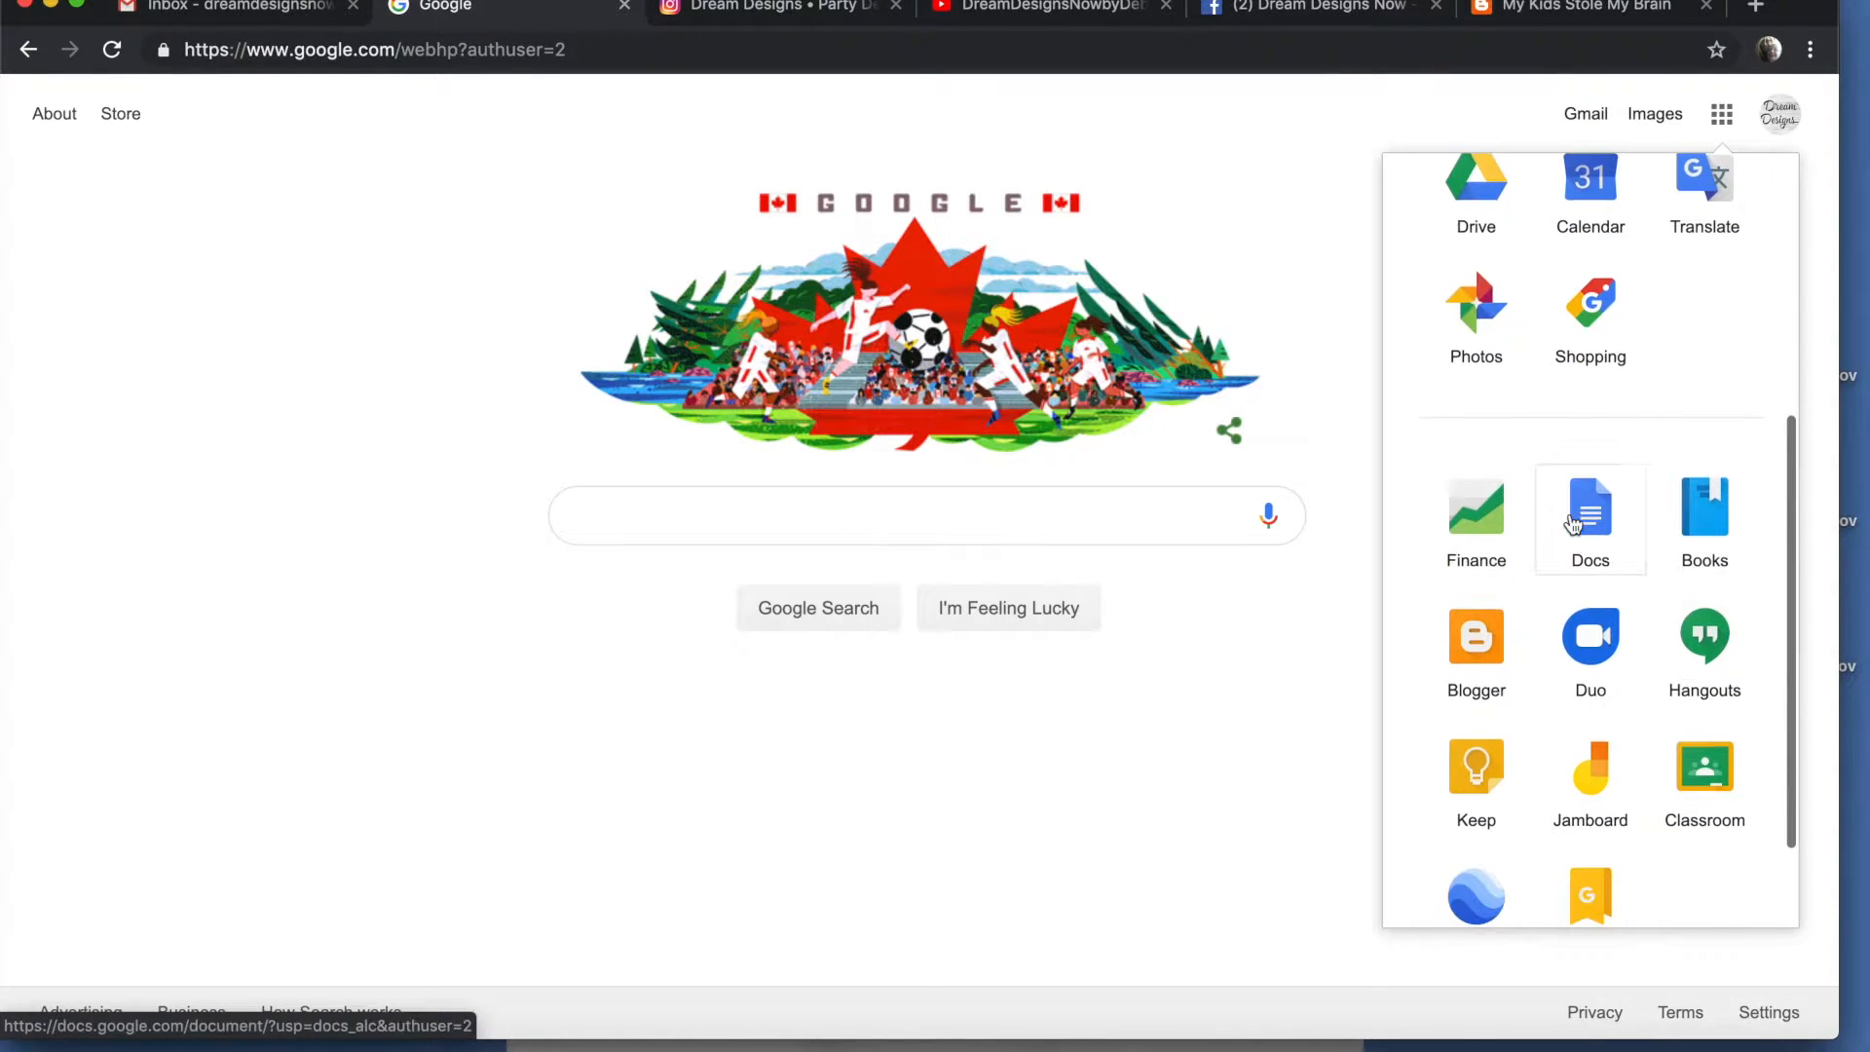
click(1574, 524)
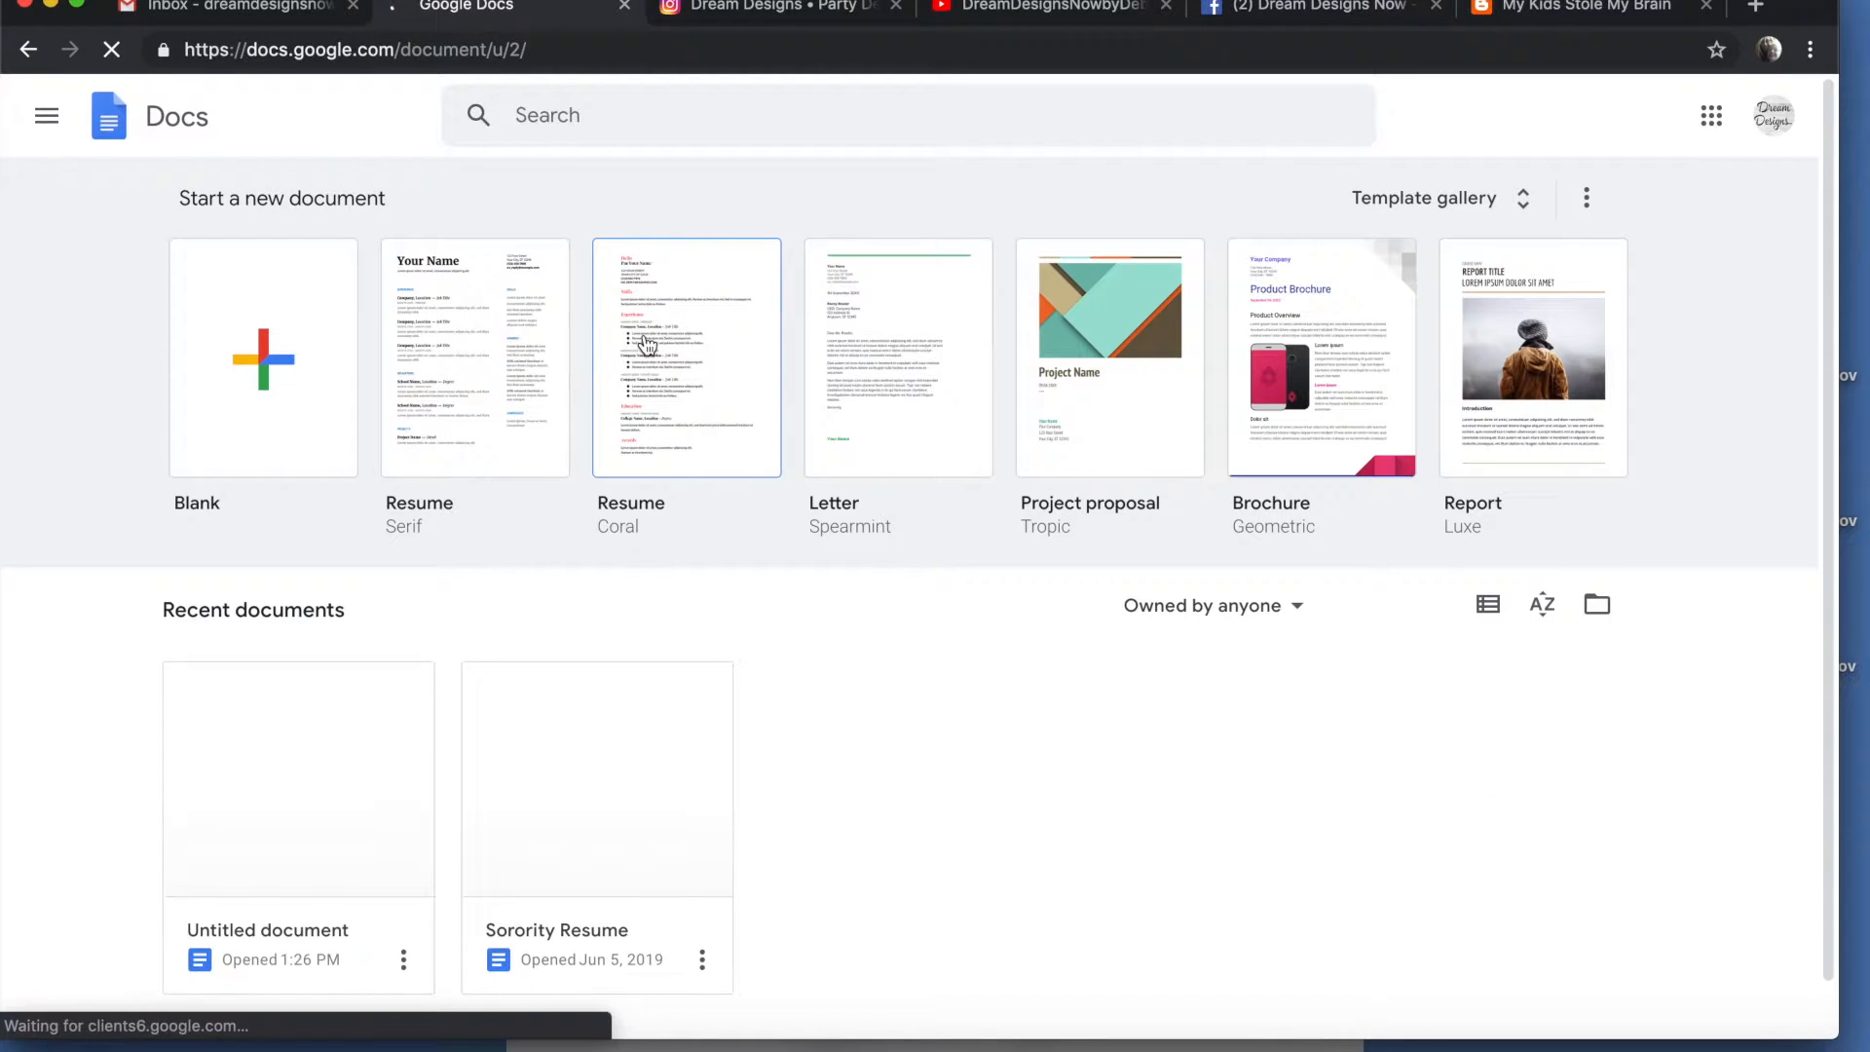
click(279, 362)
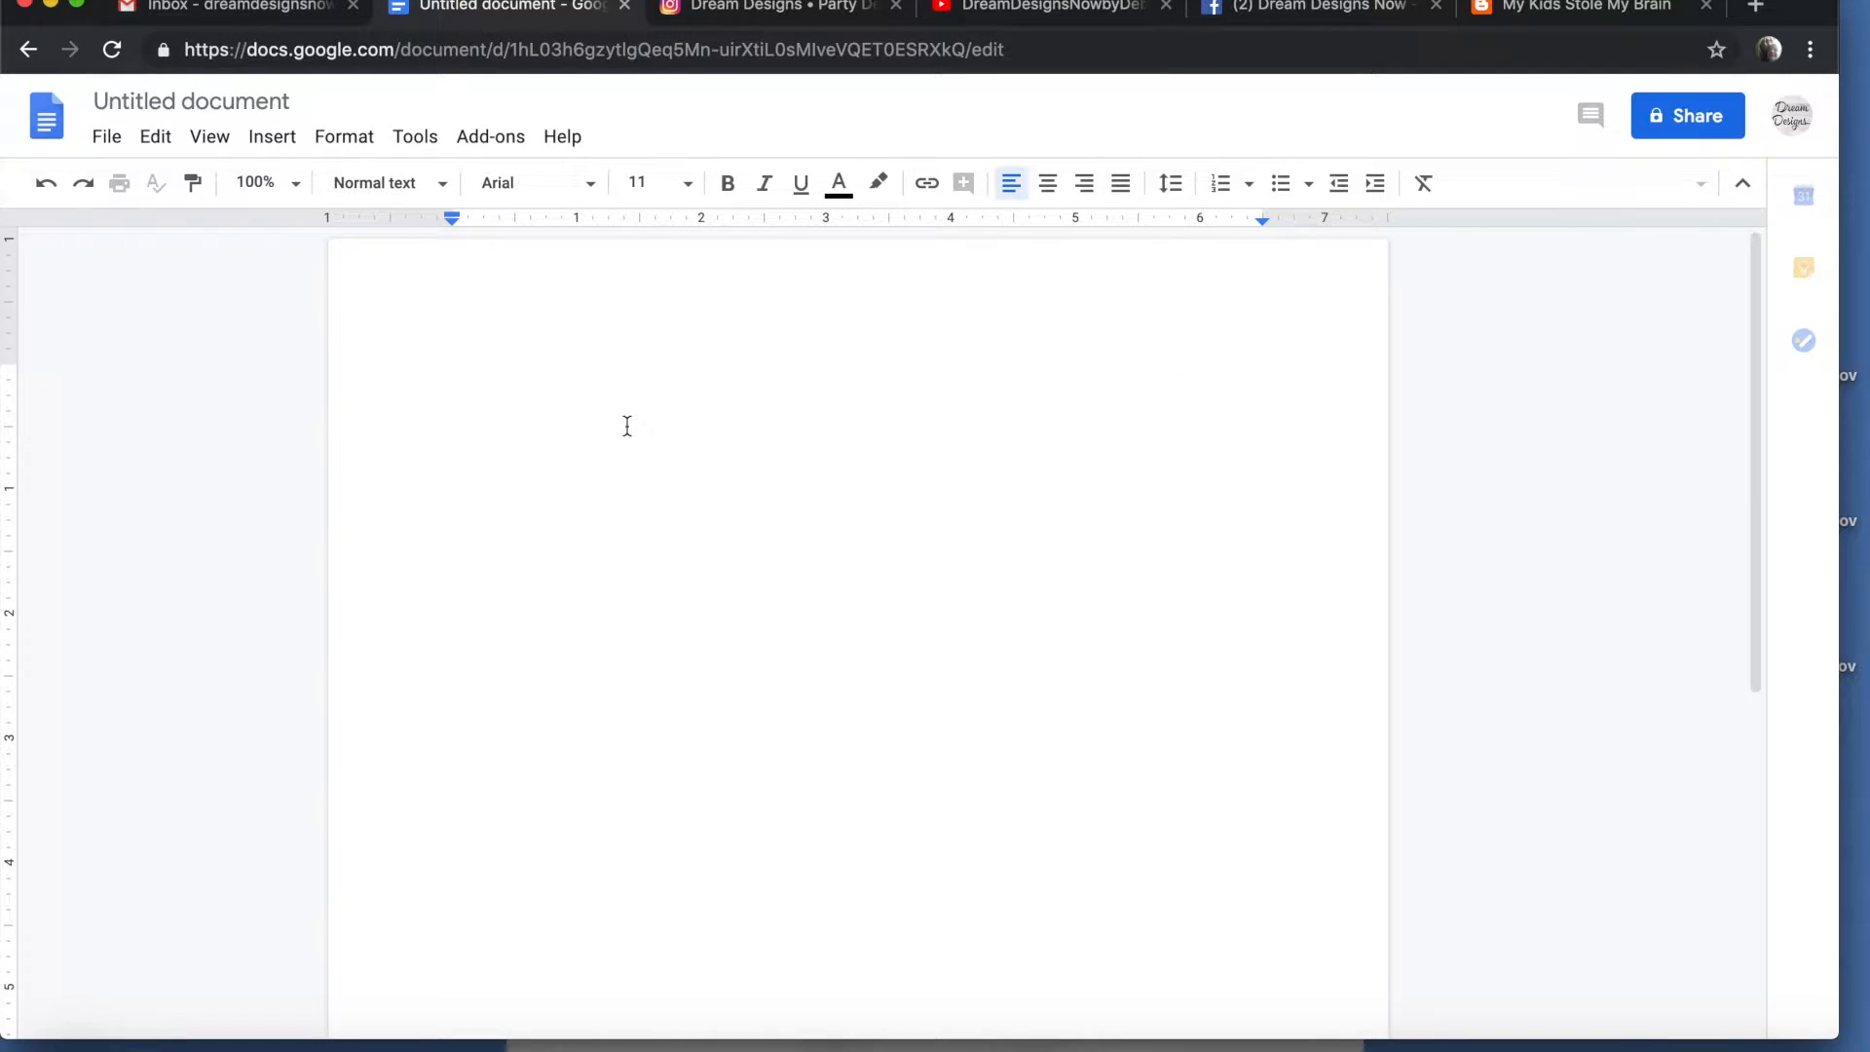
Insert a table with two columns and one row into the blank document.
click(272, 141)
mouse_move(302, 234)
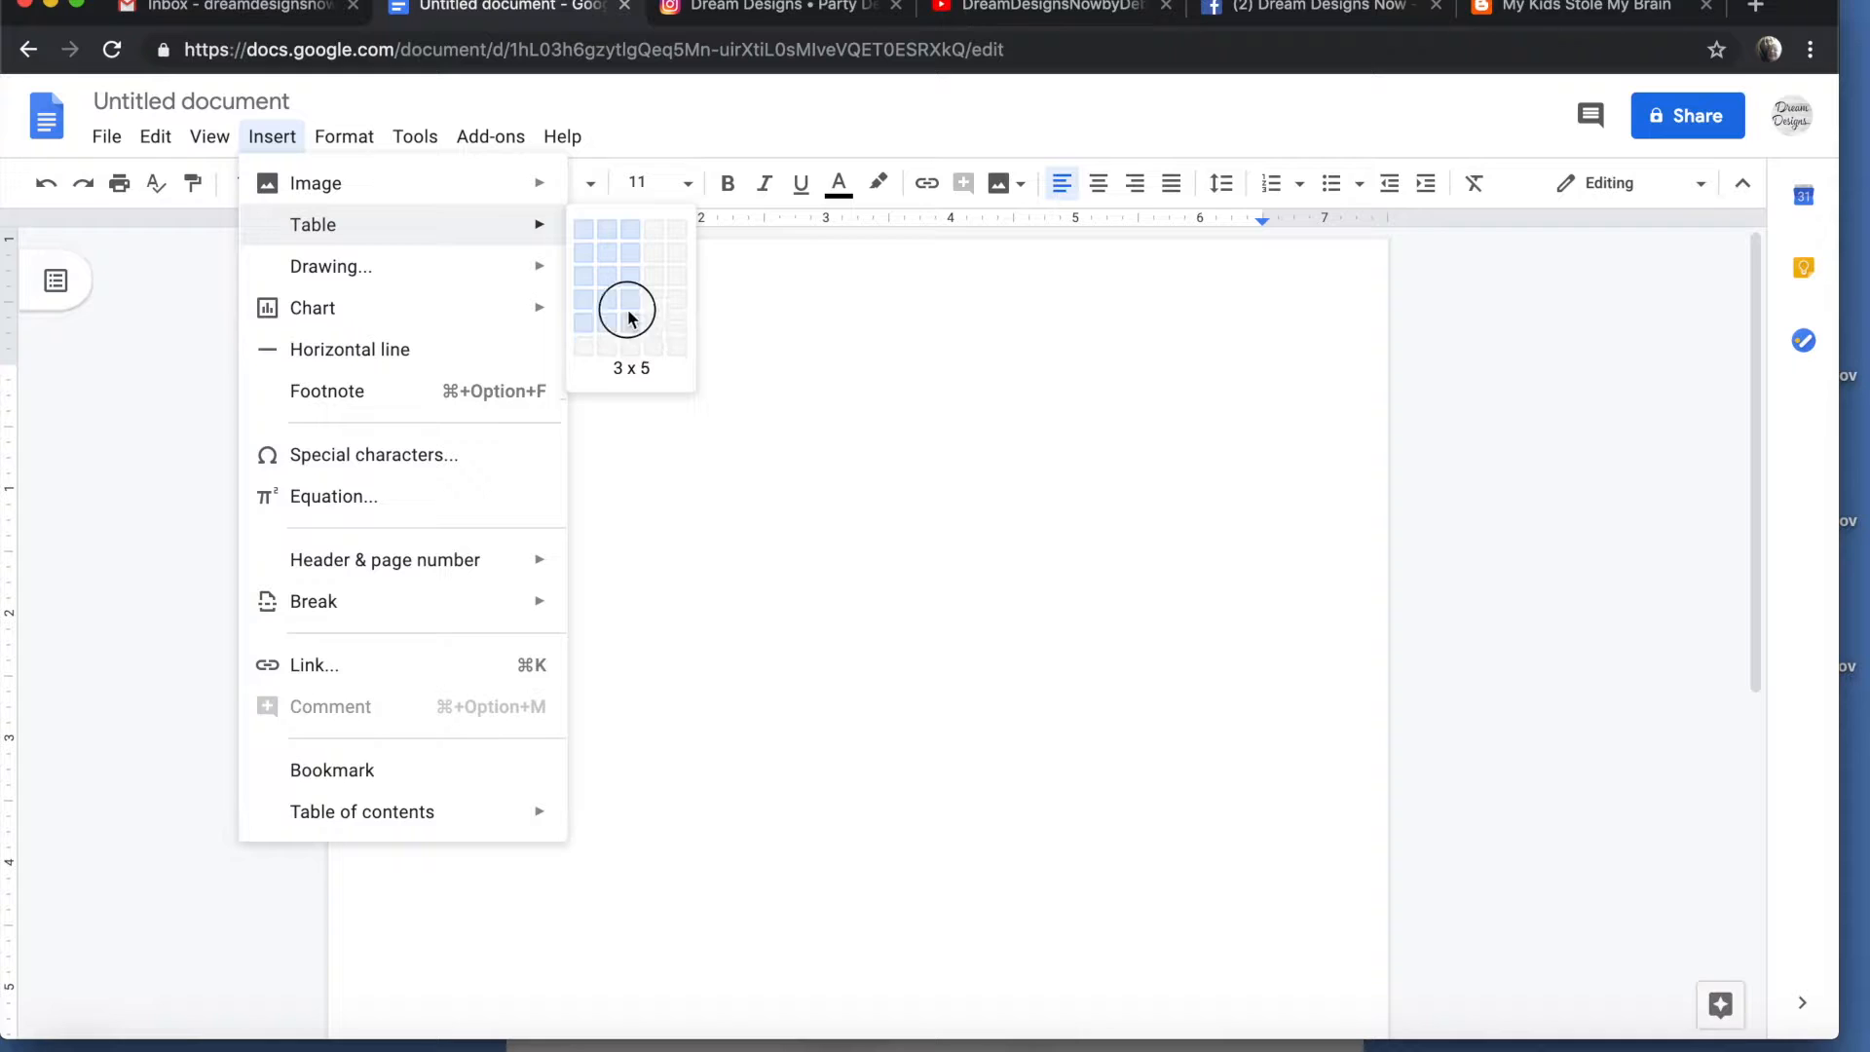
click(605, 229)
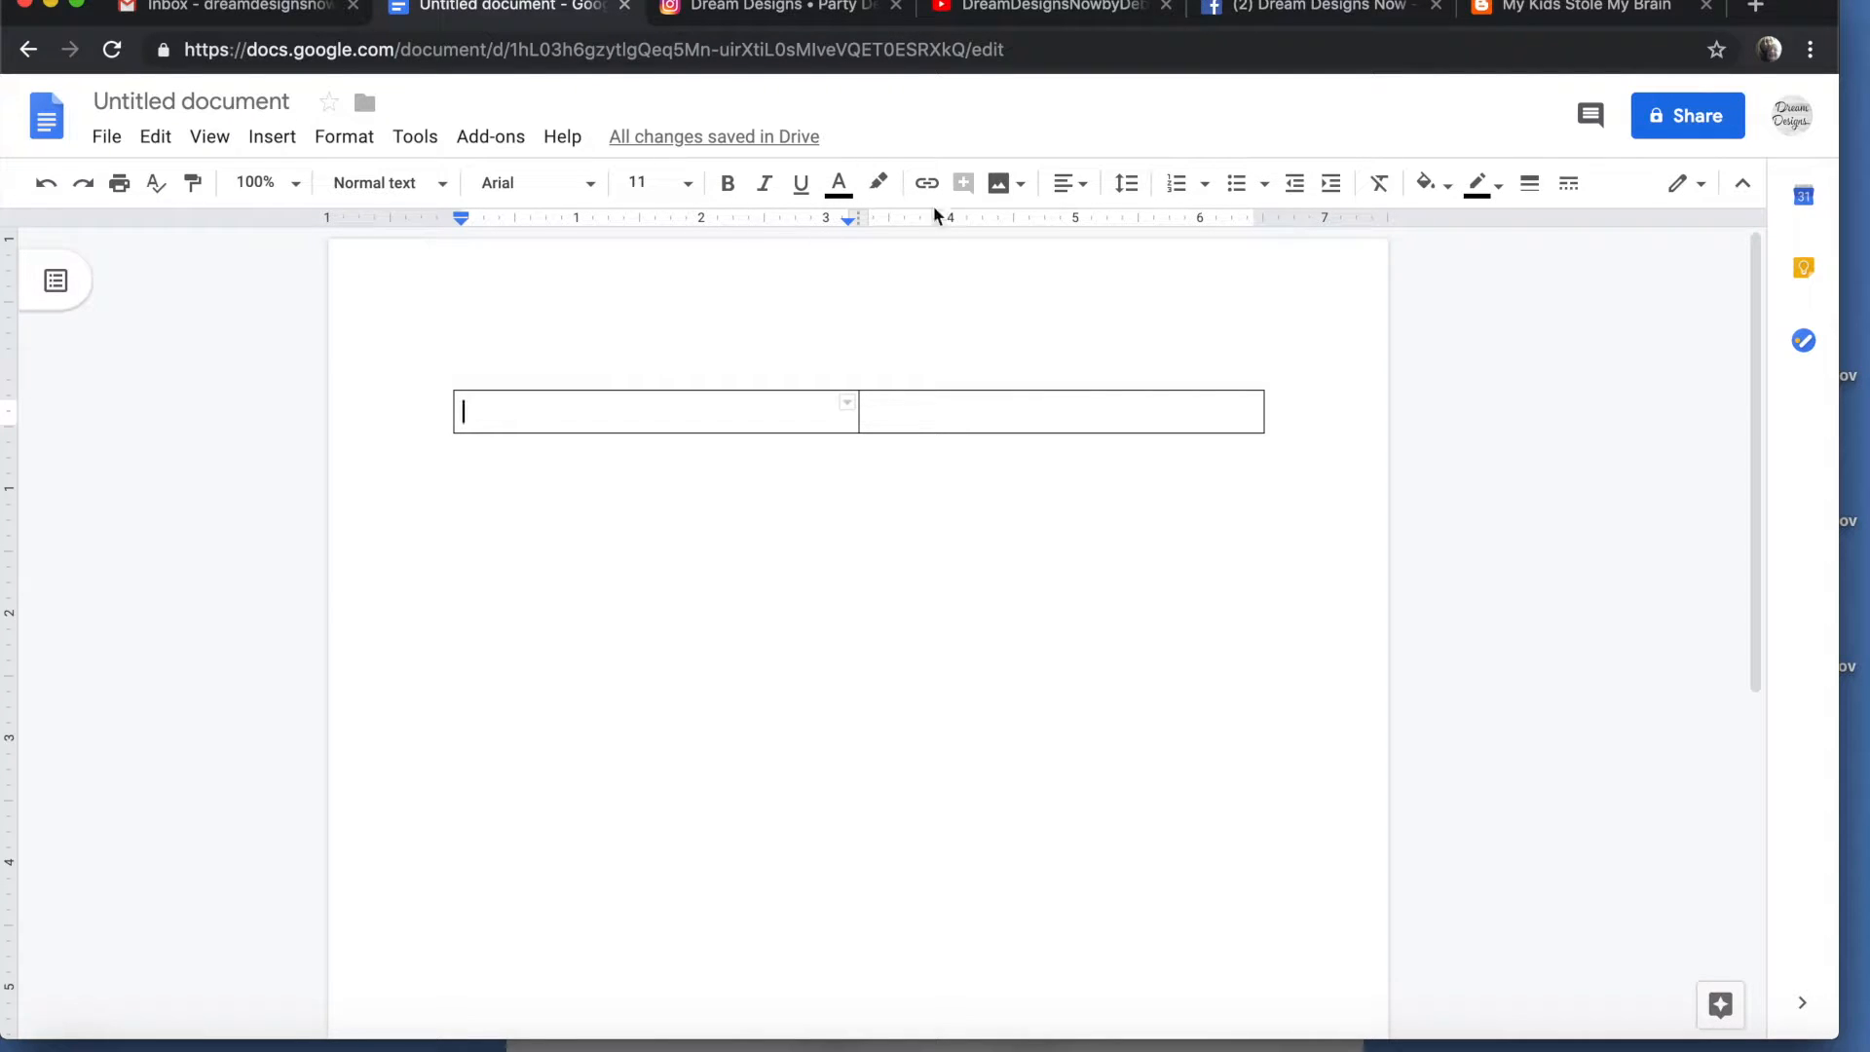
Upload the image IMG_7235.JPG from the Downloads folder into the table's first cell.
click(1000, 187)
click(1051, 232)
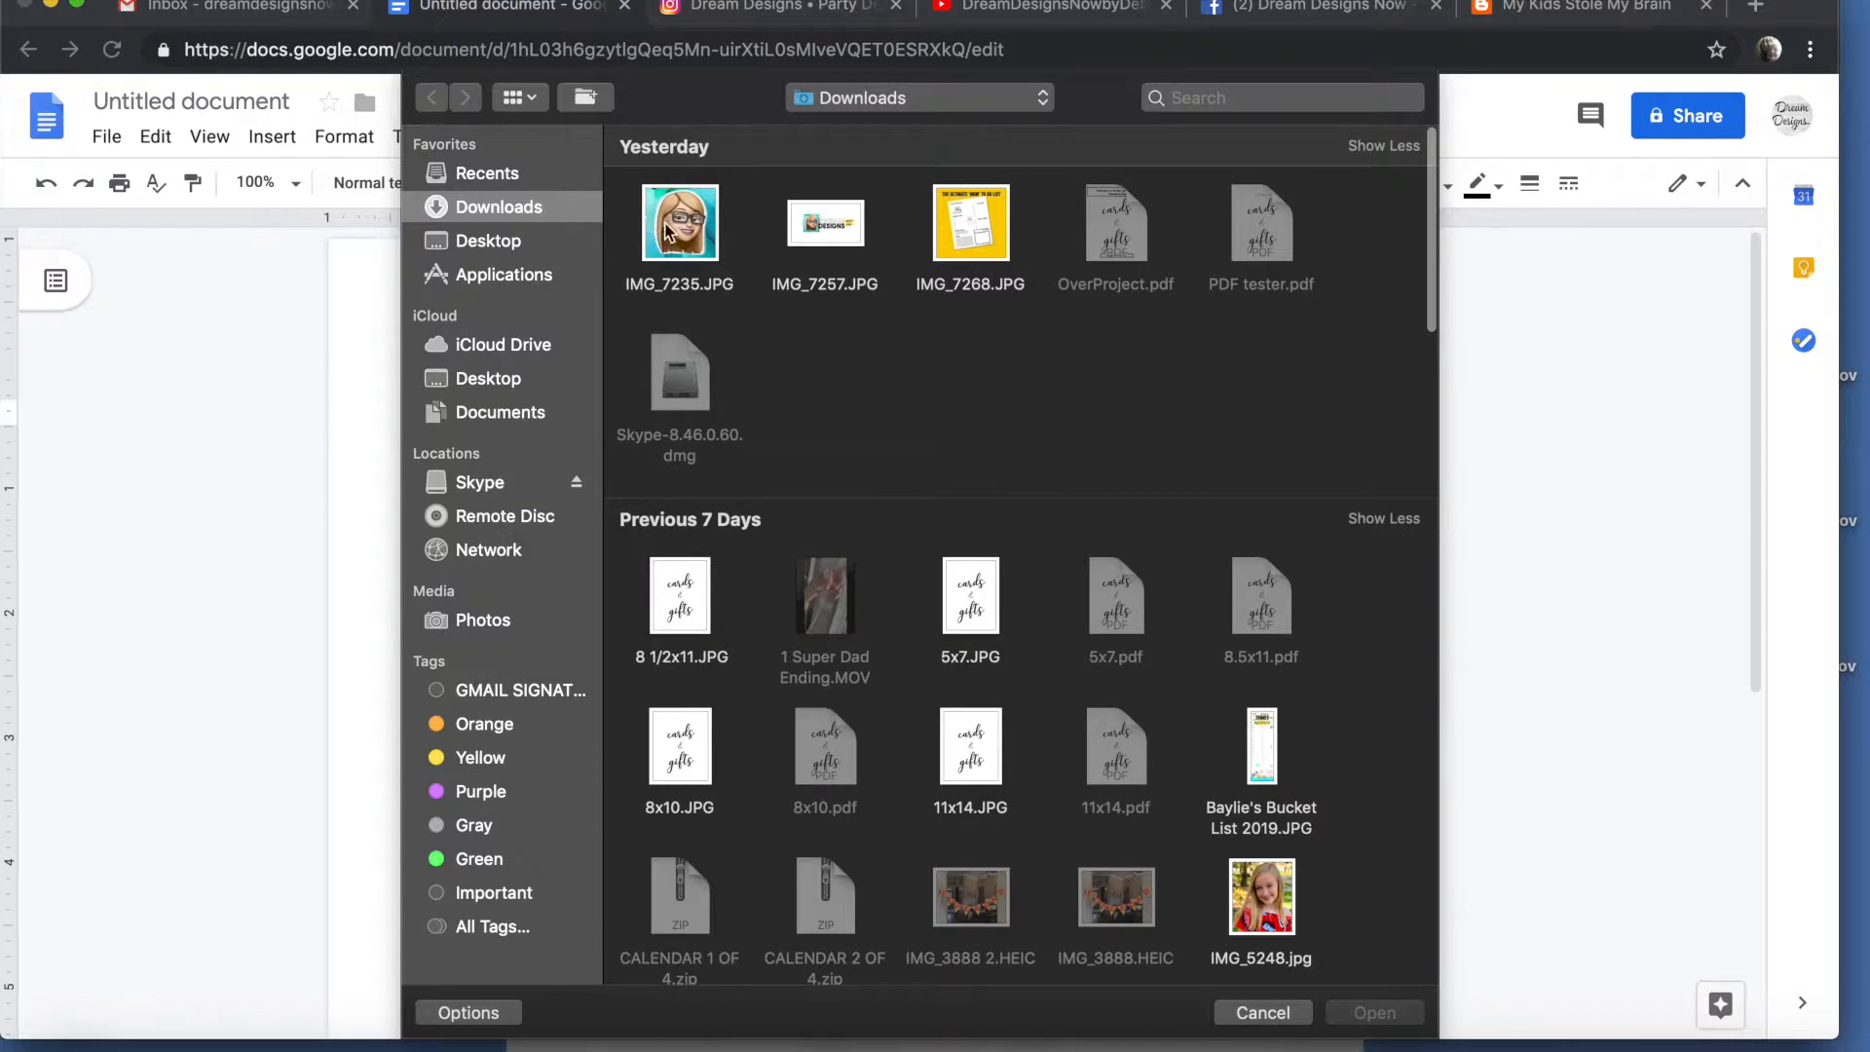
click(679, 234)
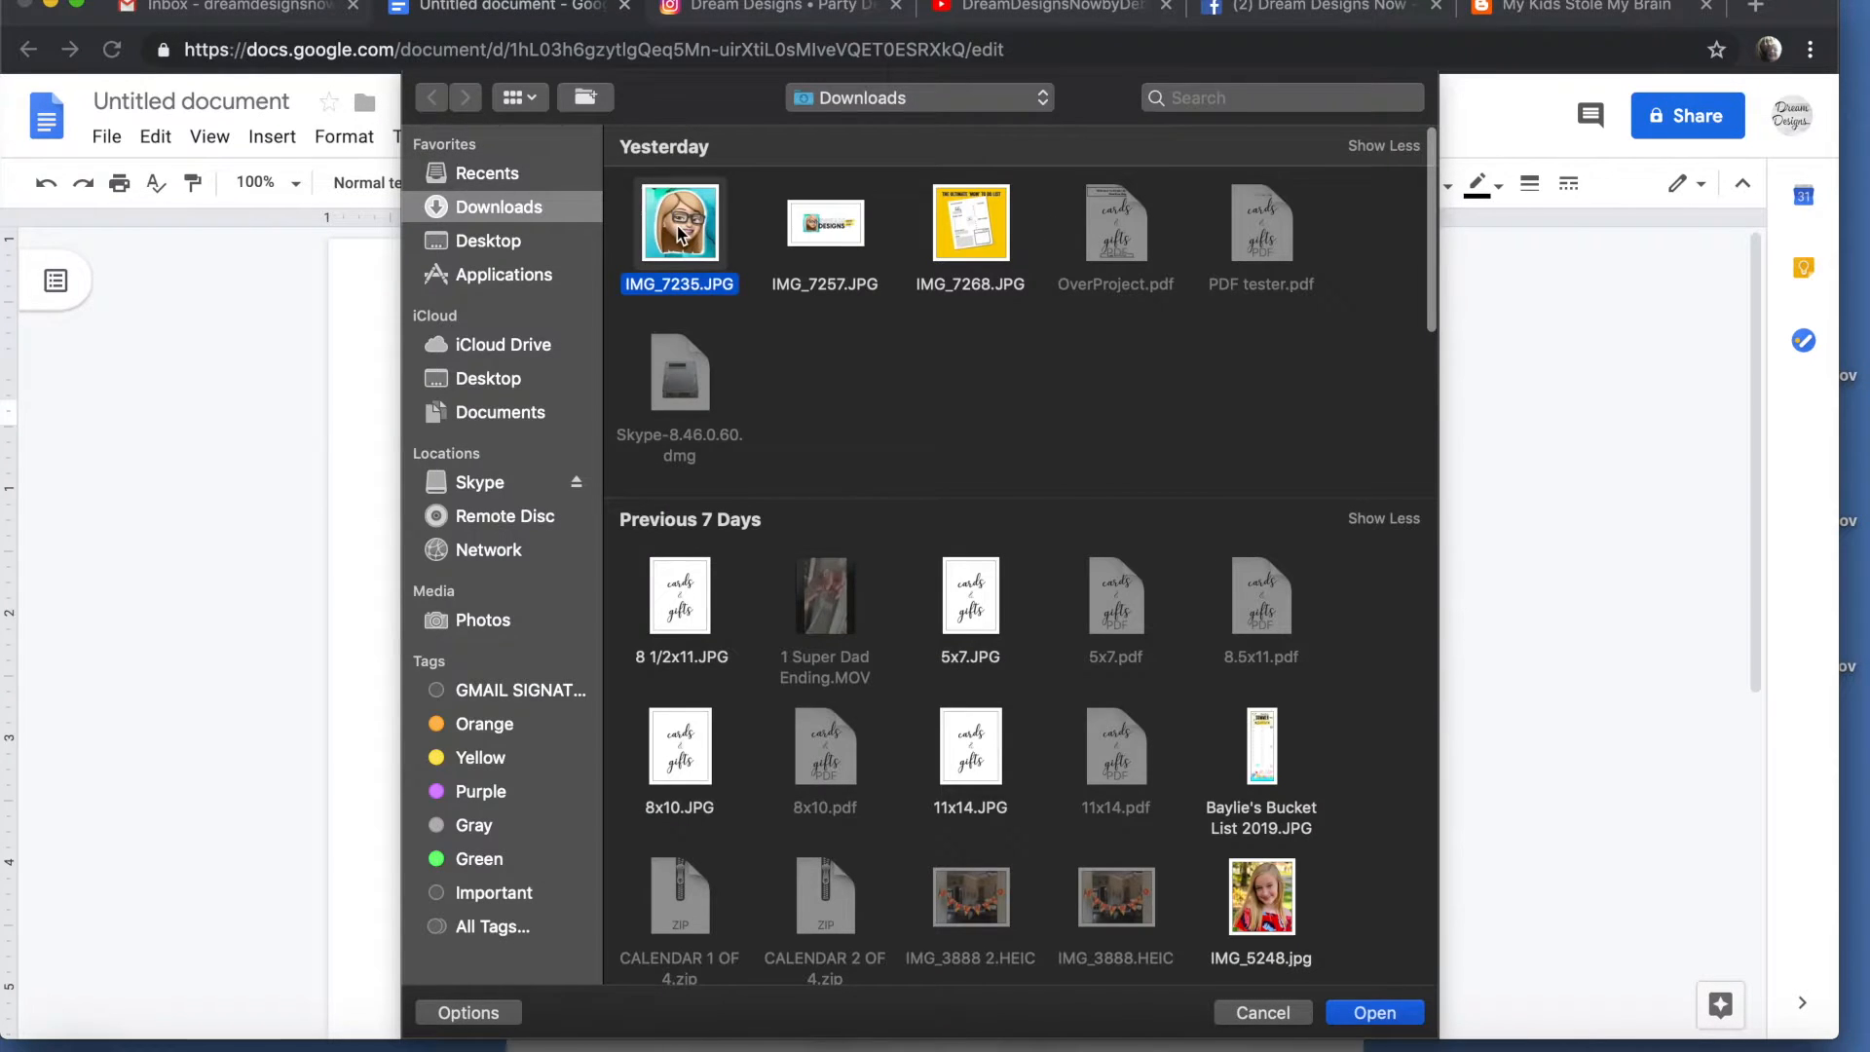
click(1374, 1012)
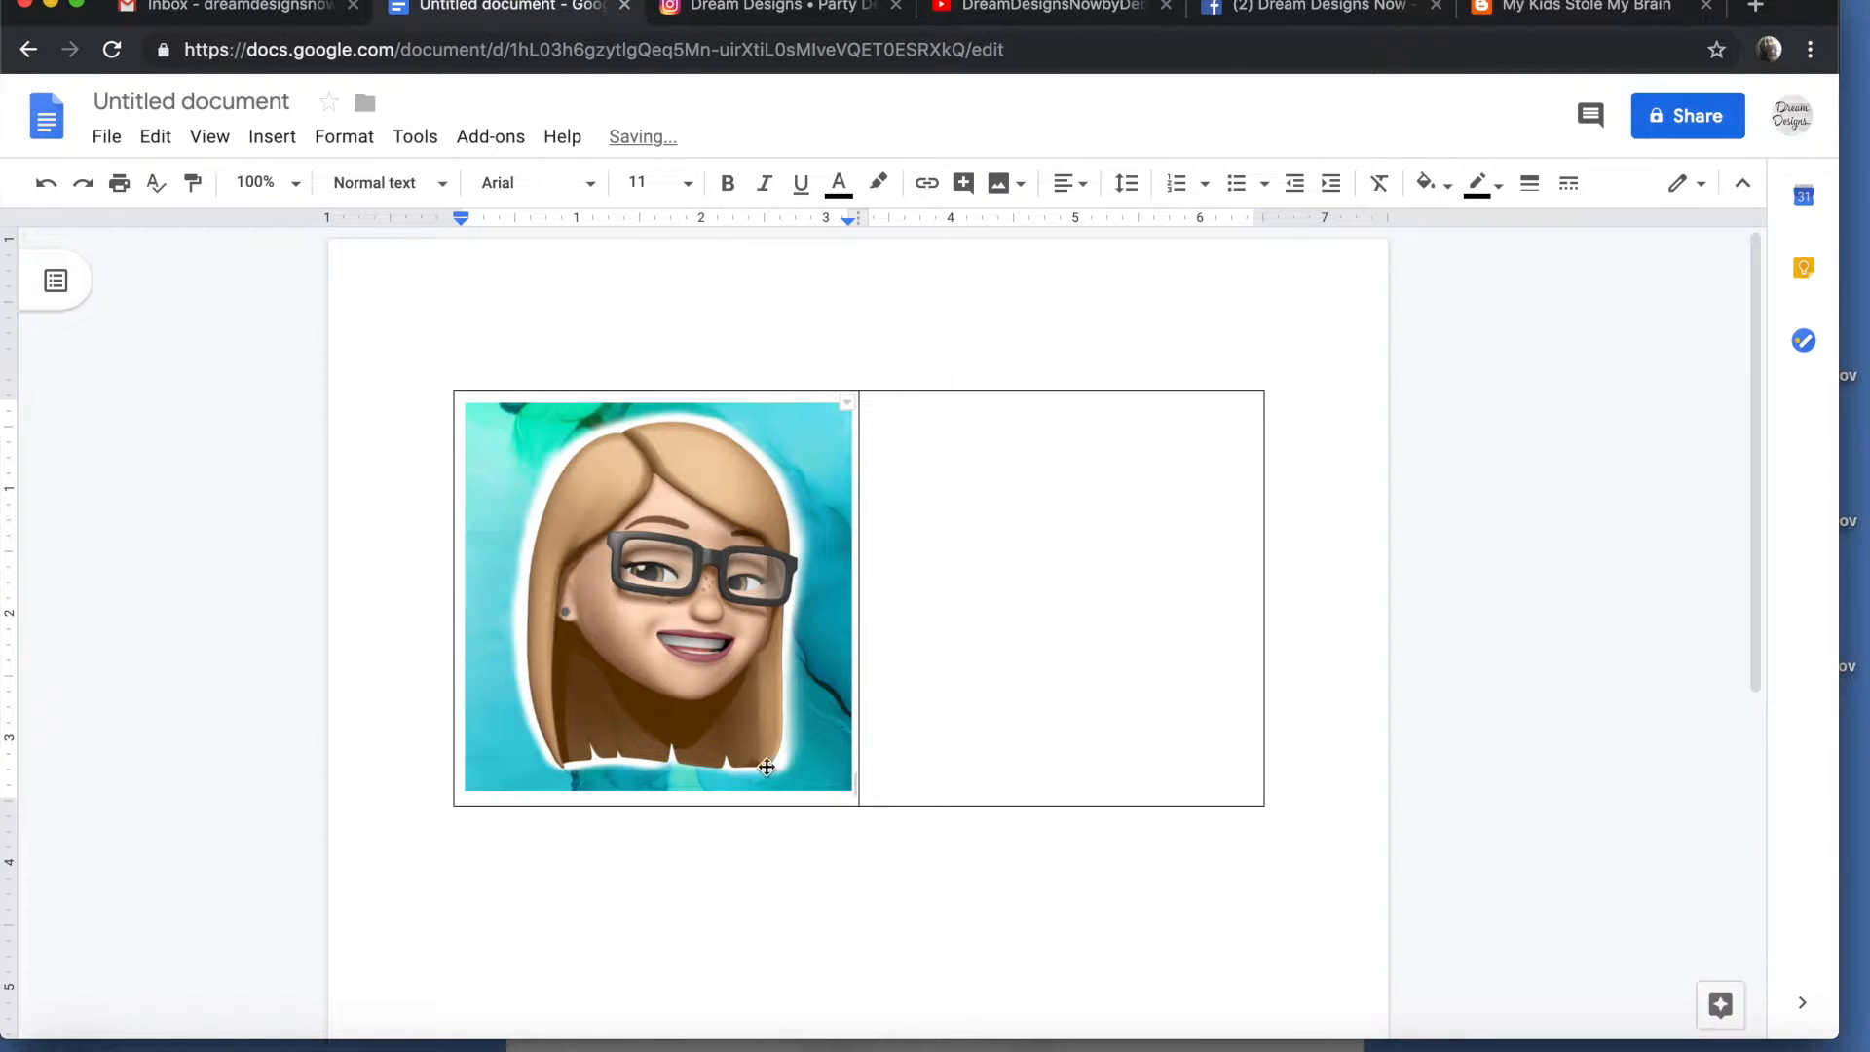
Shrink the avatar image in the first cell proportionally to about a third of its inserted width.
click(701, 604)
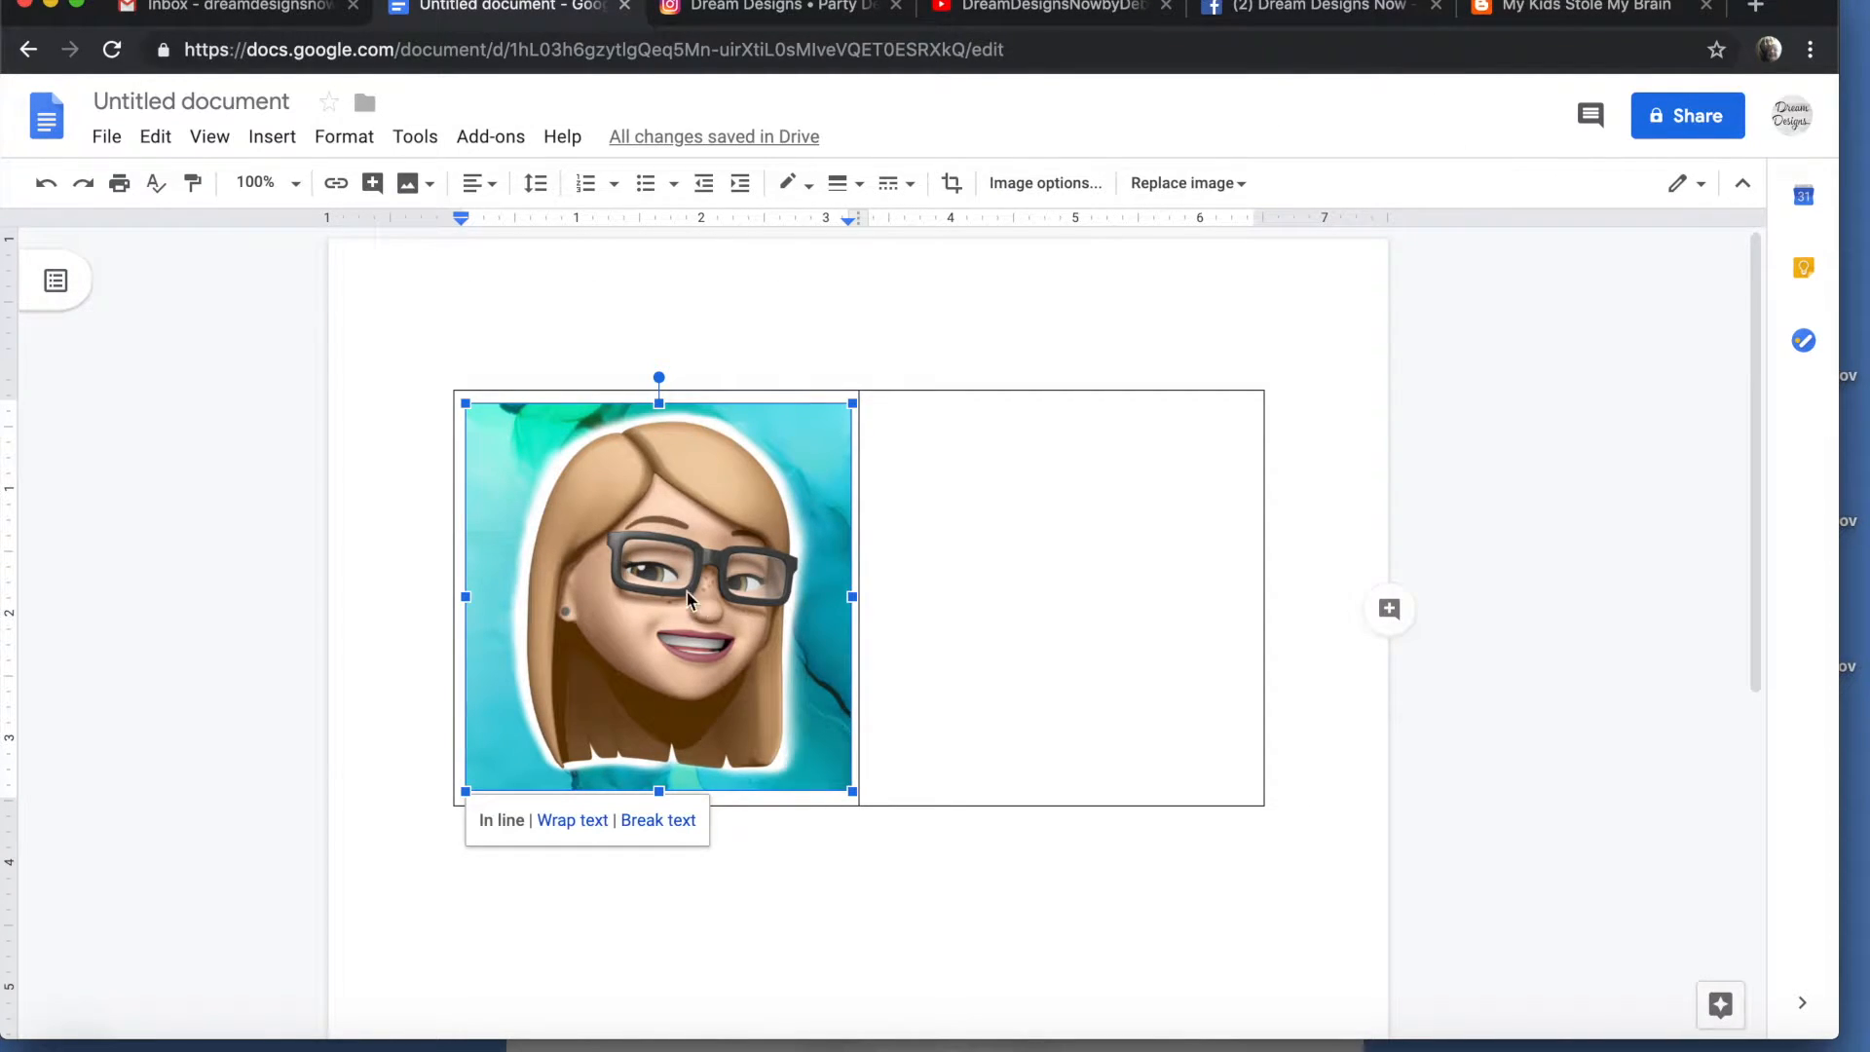
drag(852, 791, 600, 540)
click(692, 459)
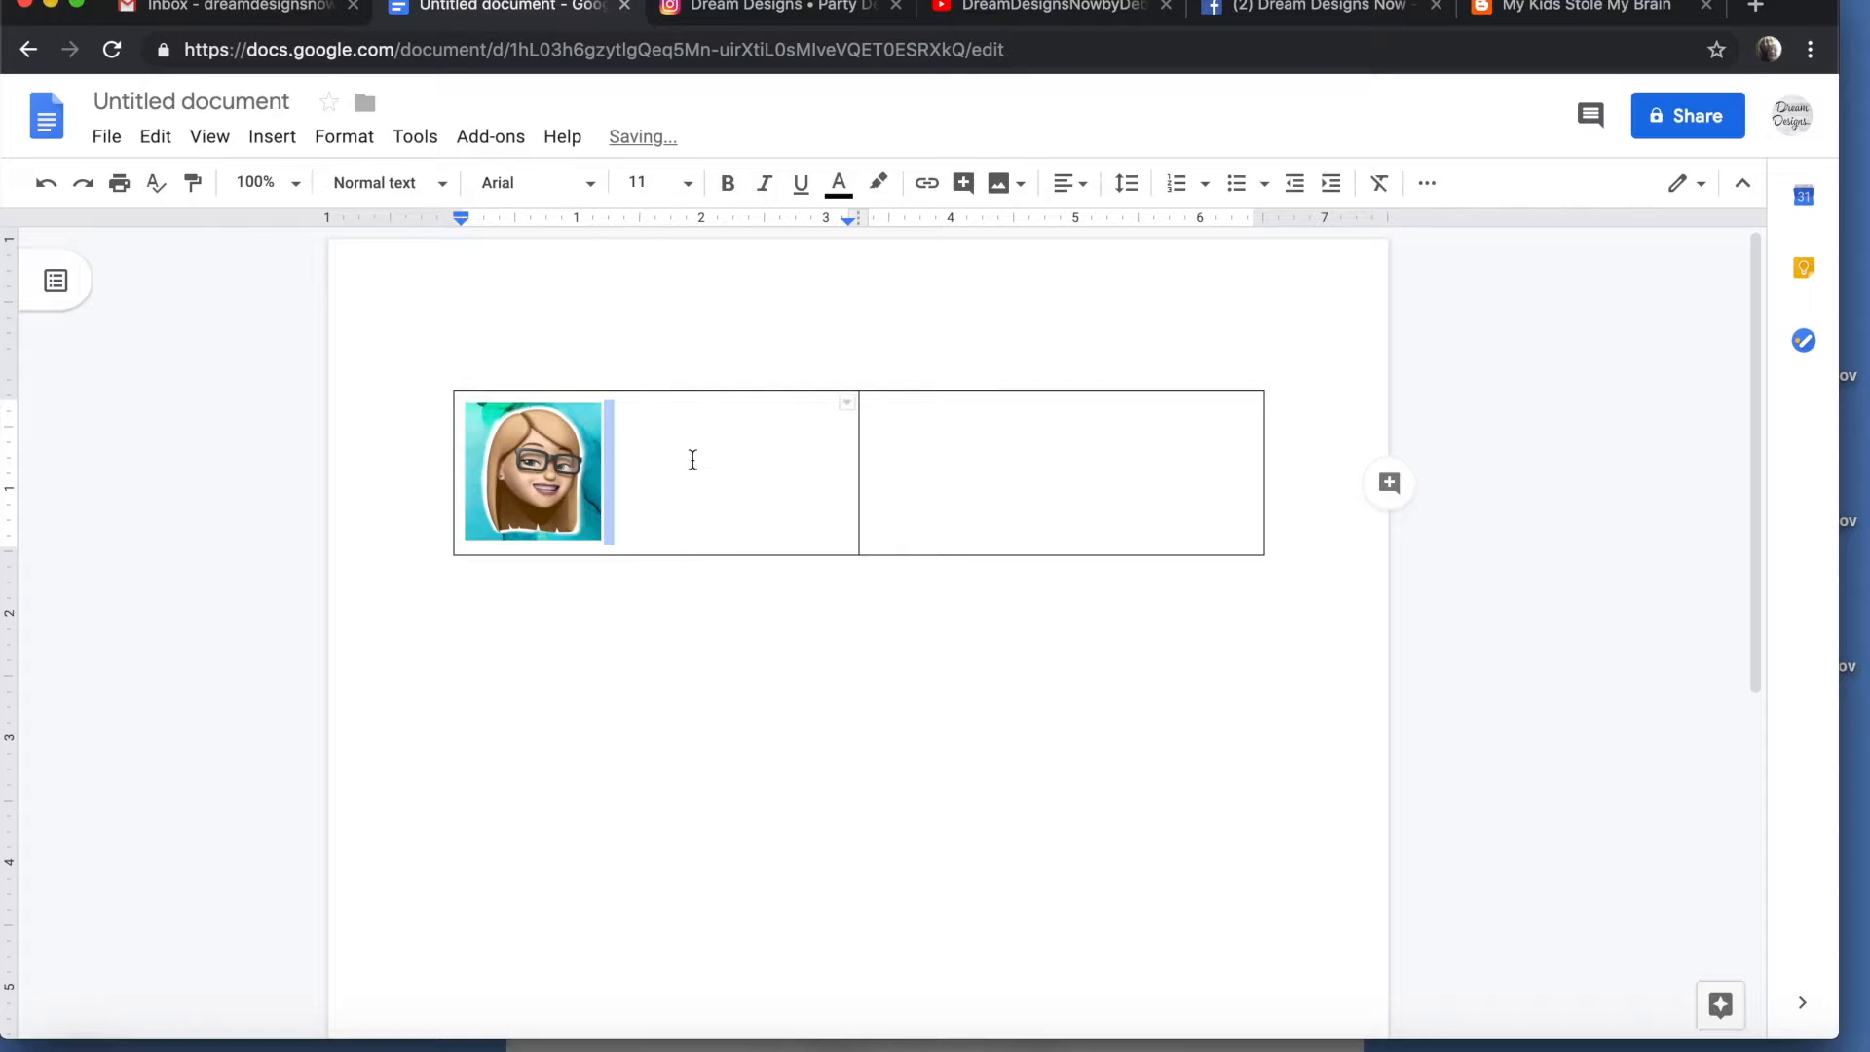
Enter four lines in the second cell: "See me on:", "Watch me on:", "Follow me on:" and "Read all about it:".
click(914, 431)
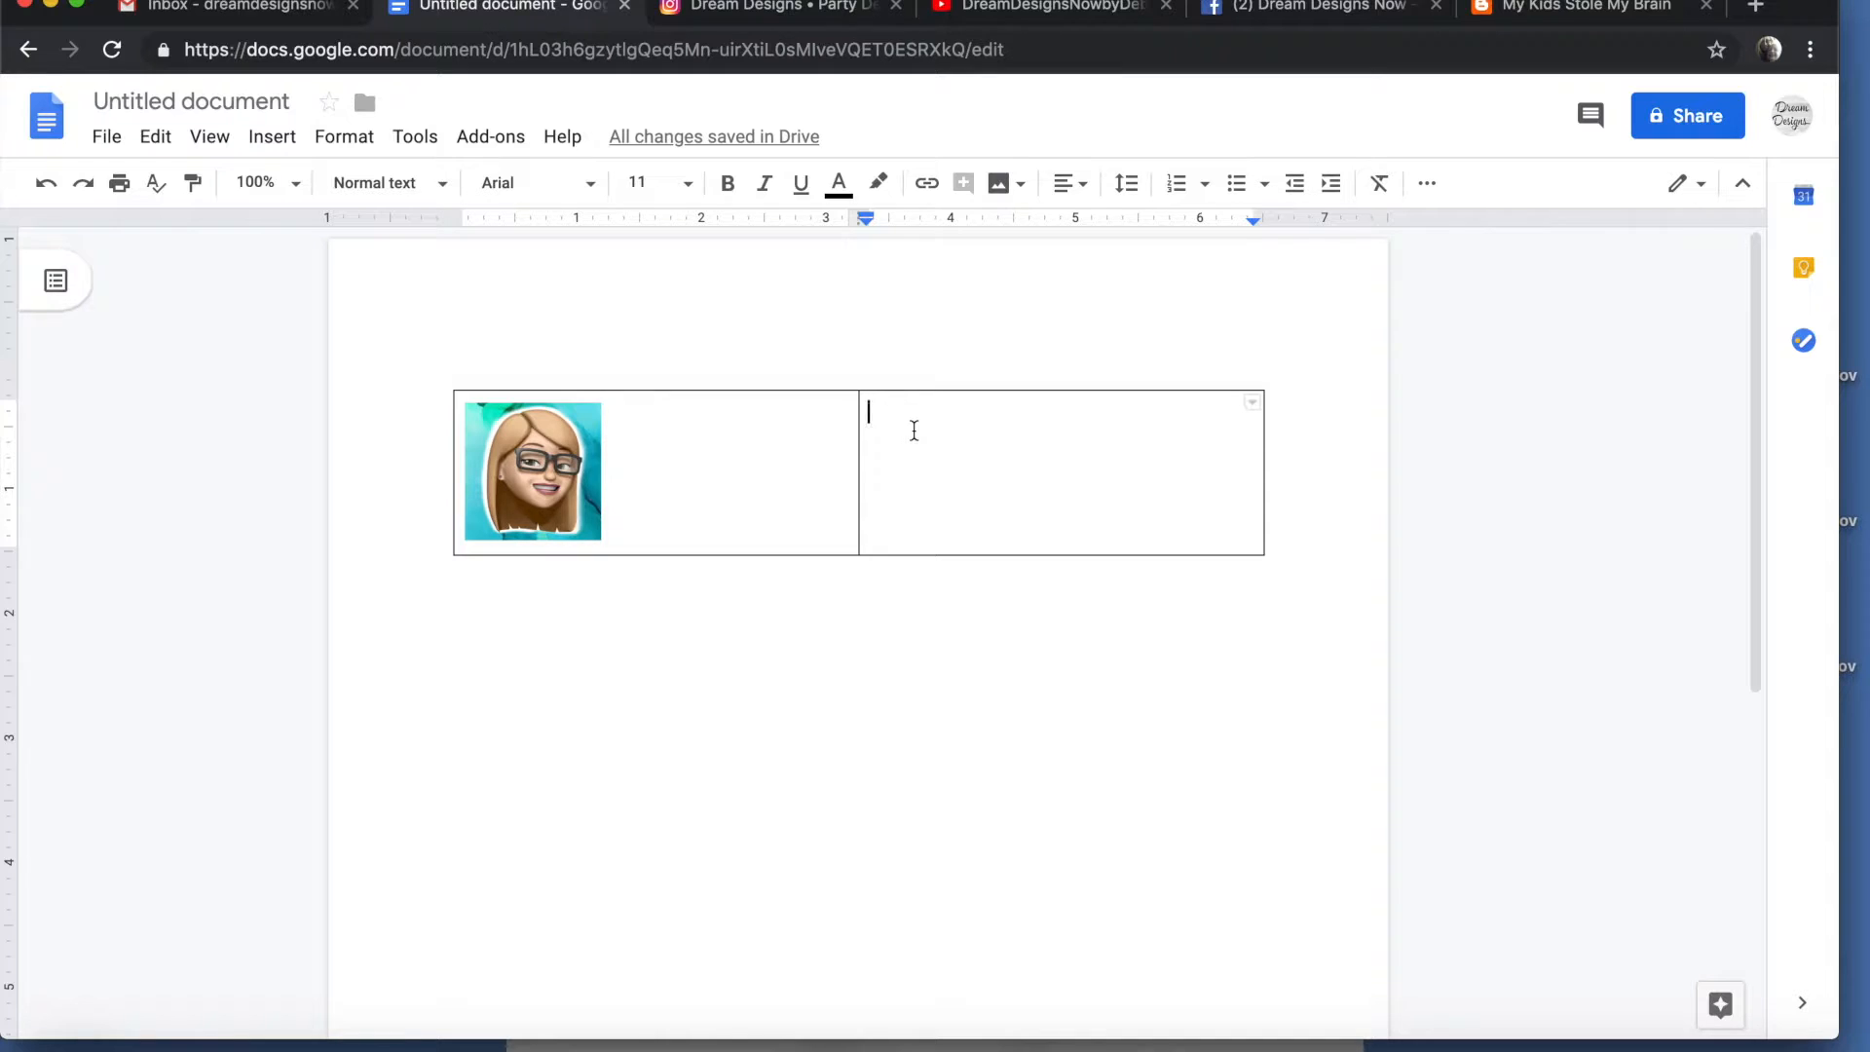
text(See me)
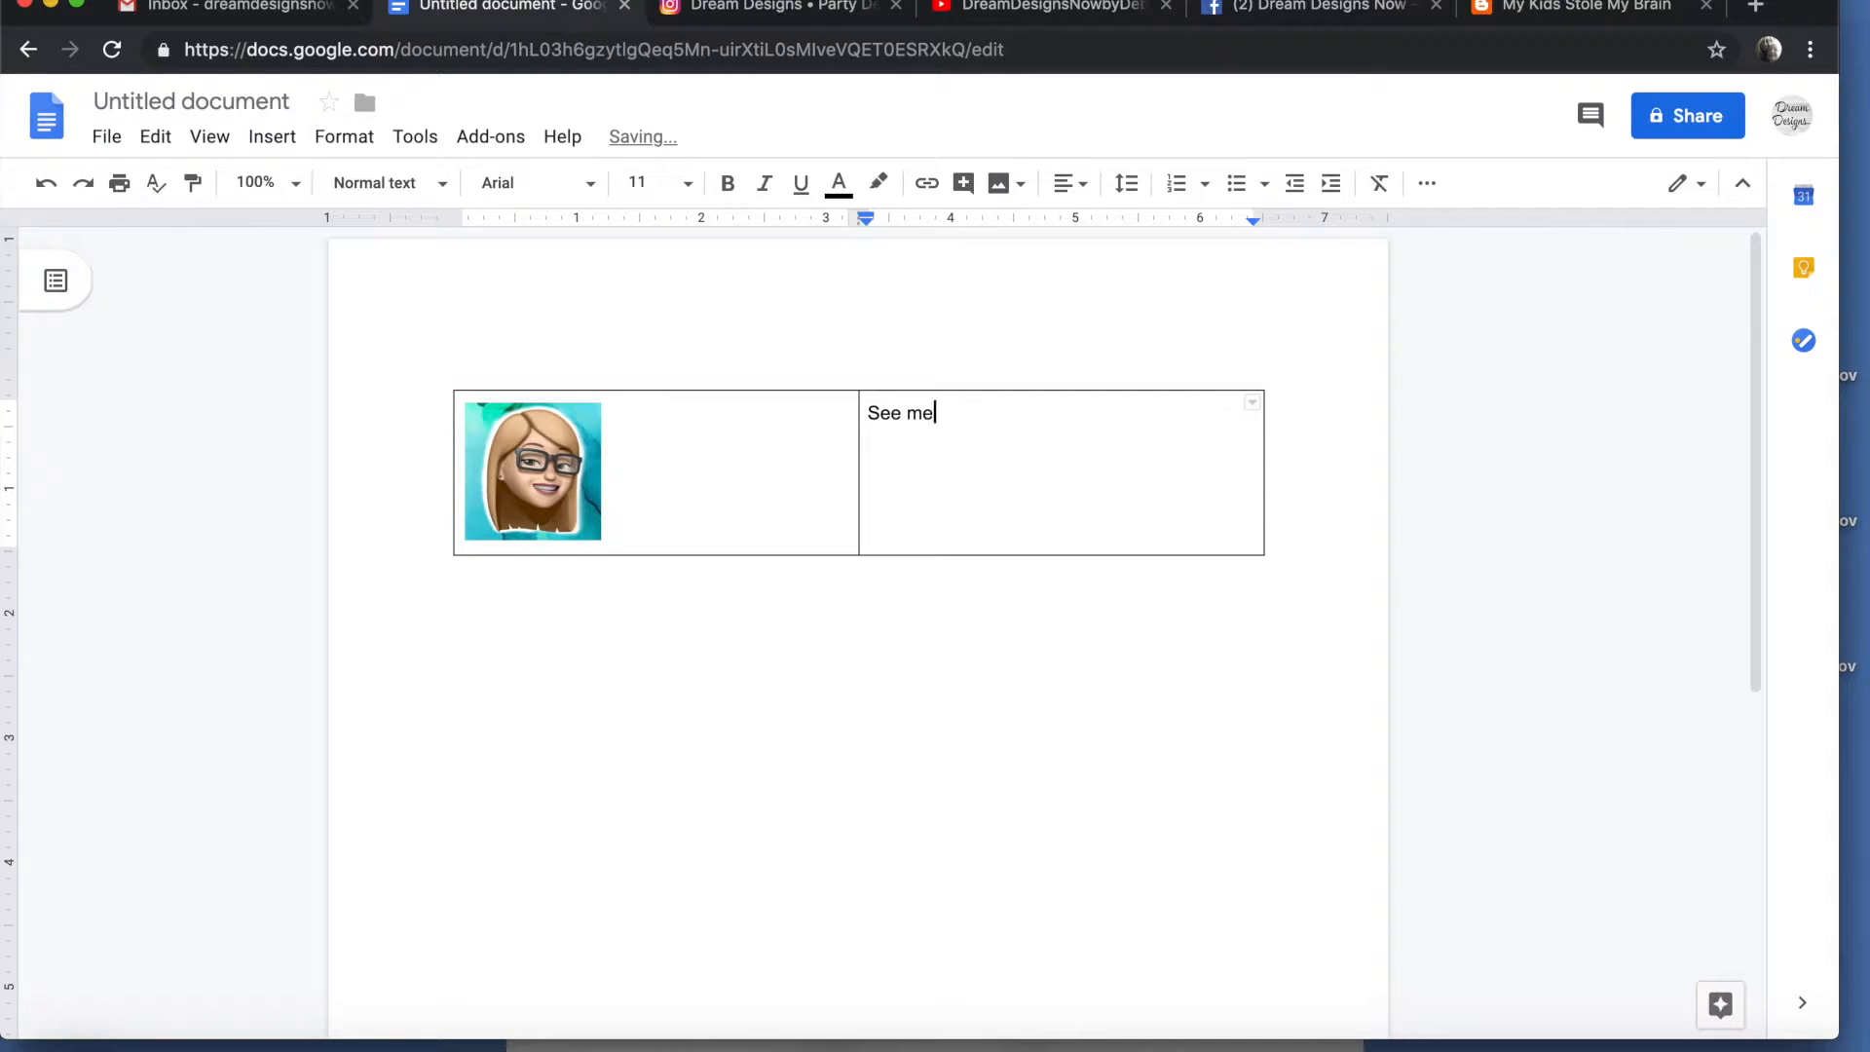
text( on:)
key(Return)
text(waw)
key(BackSpace)
key(BackSpace)
key(BackSpace)
text(Watch me on:)
key(Return)
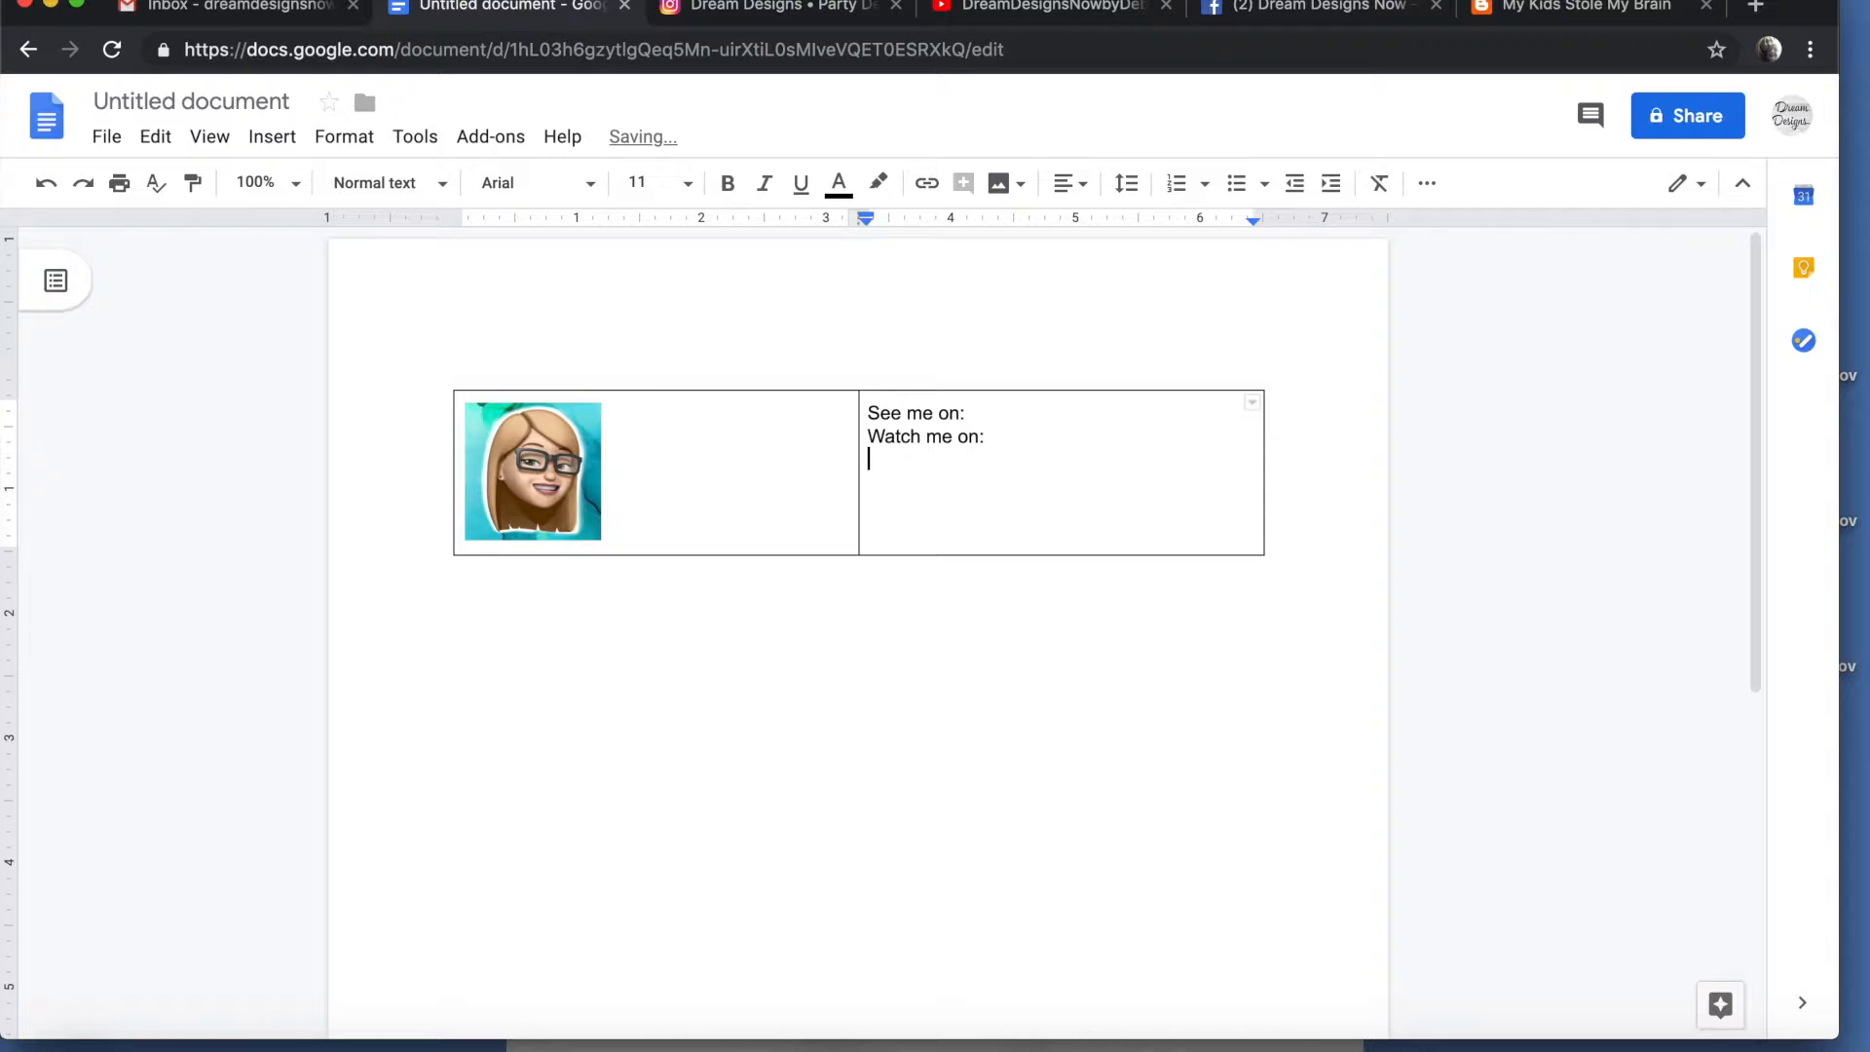
text(Follow me on:)
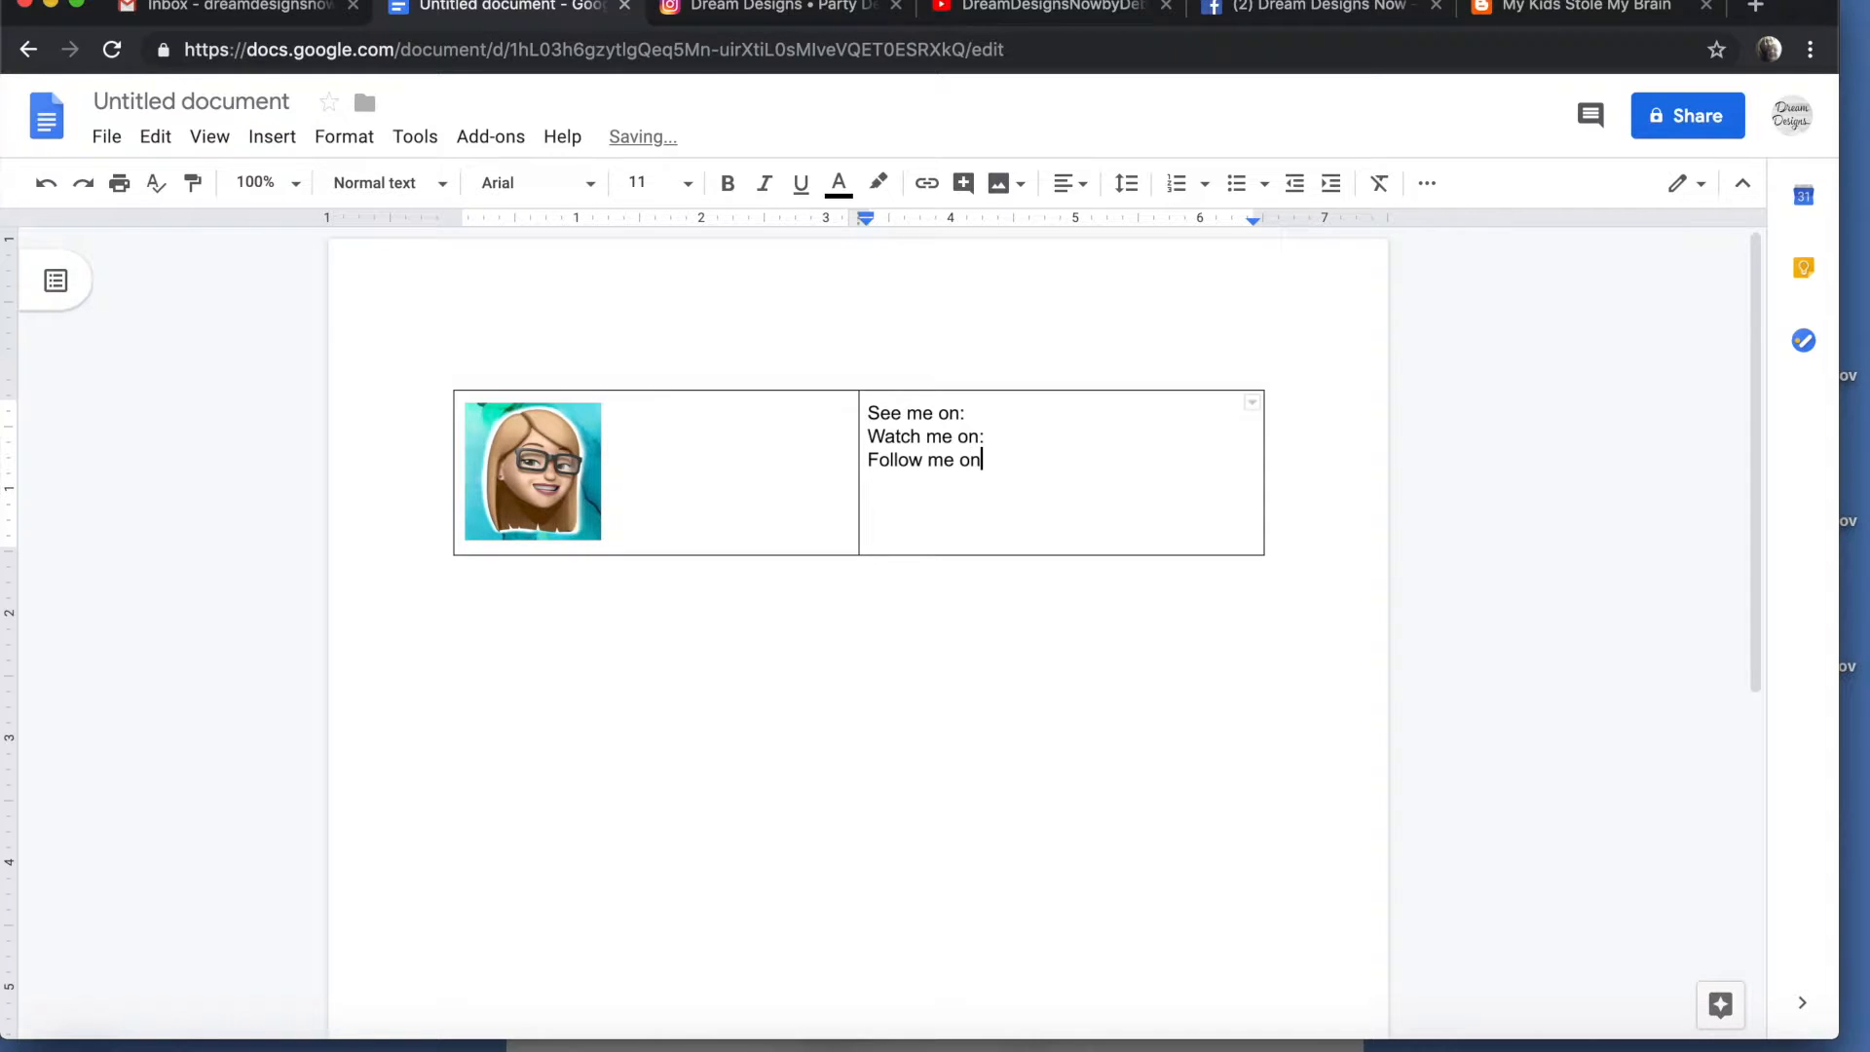
key(Return)
text(Read all about it:)
Place the cursor after "See me on:" and copy the web address of the open Instagram profile page.
click(995, 410)
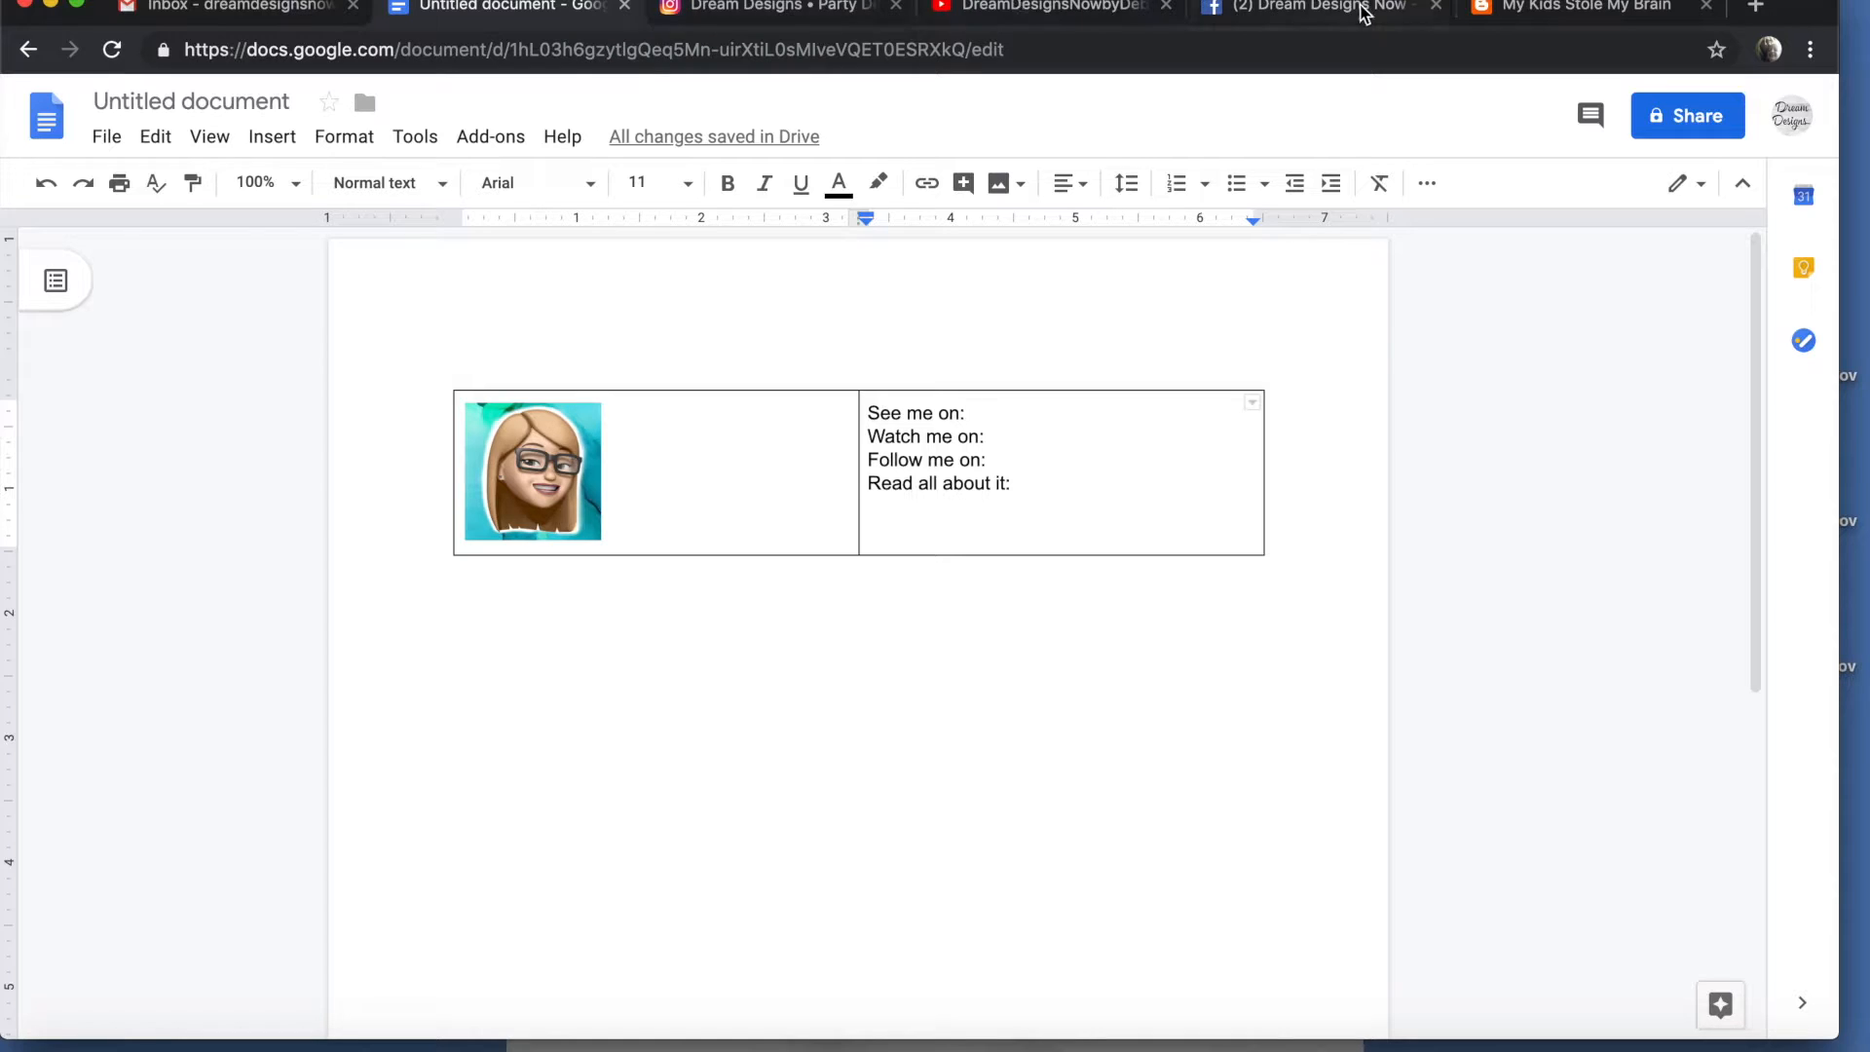
click(721, 14)
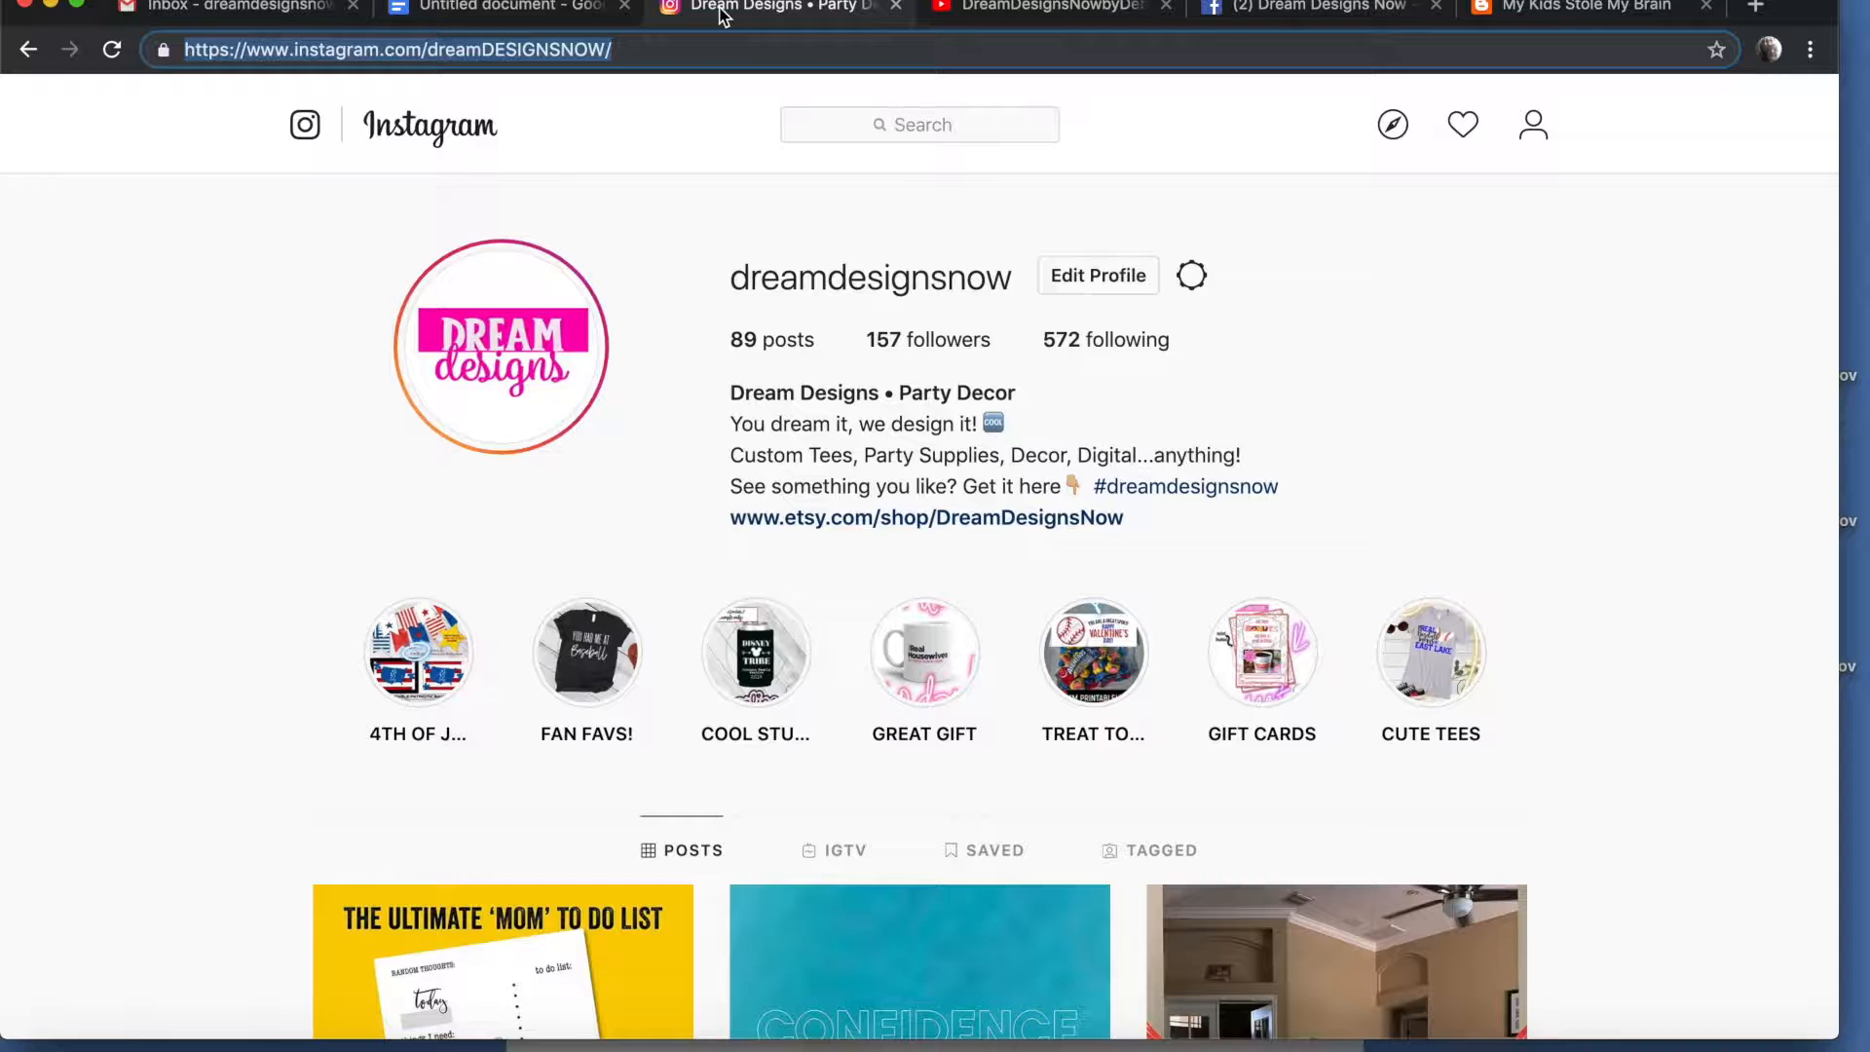
click(648, 50)
click(457, 49)
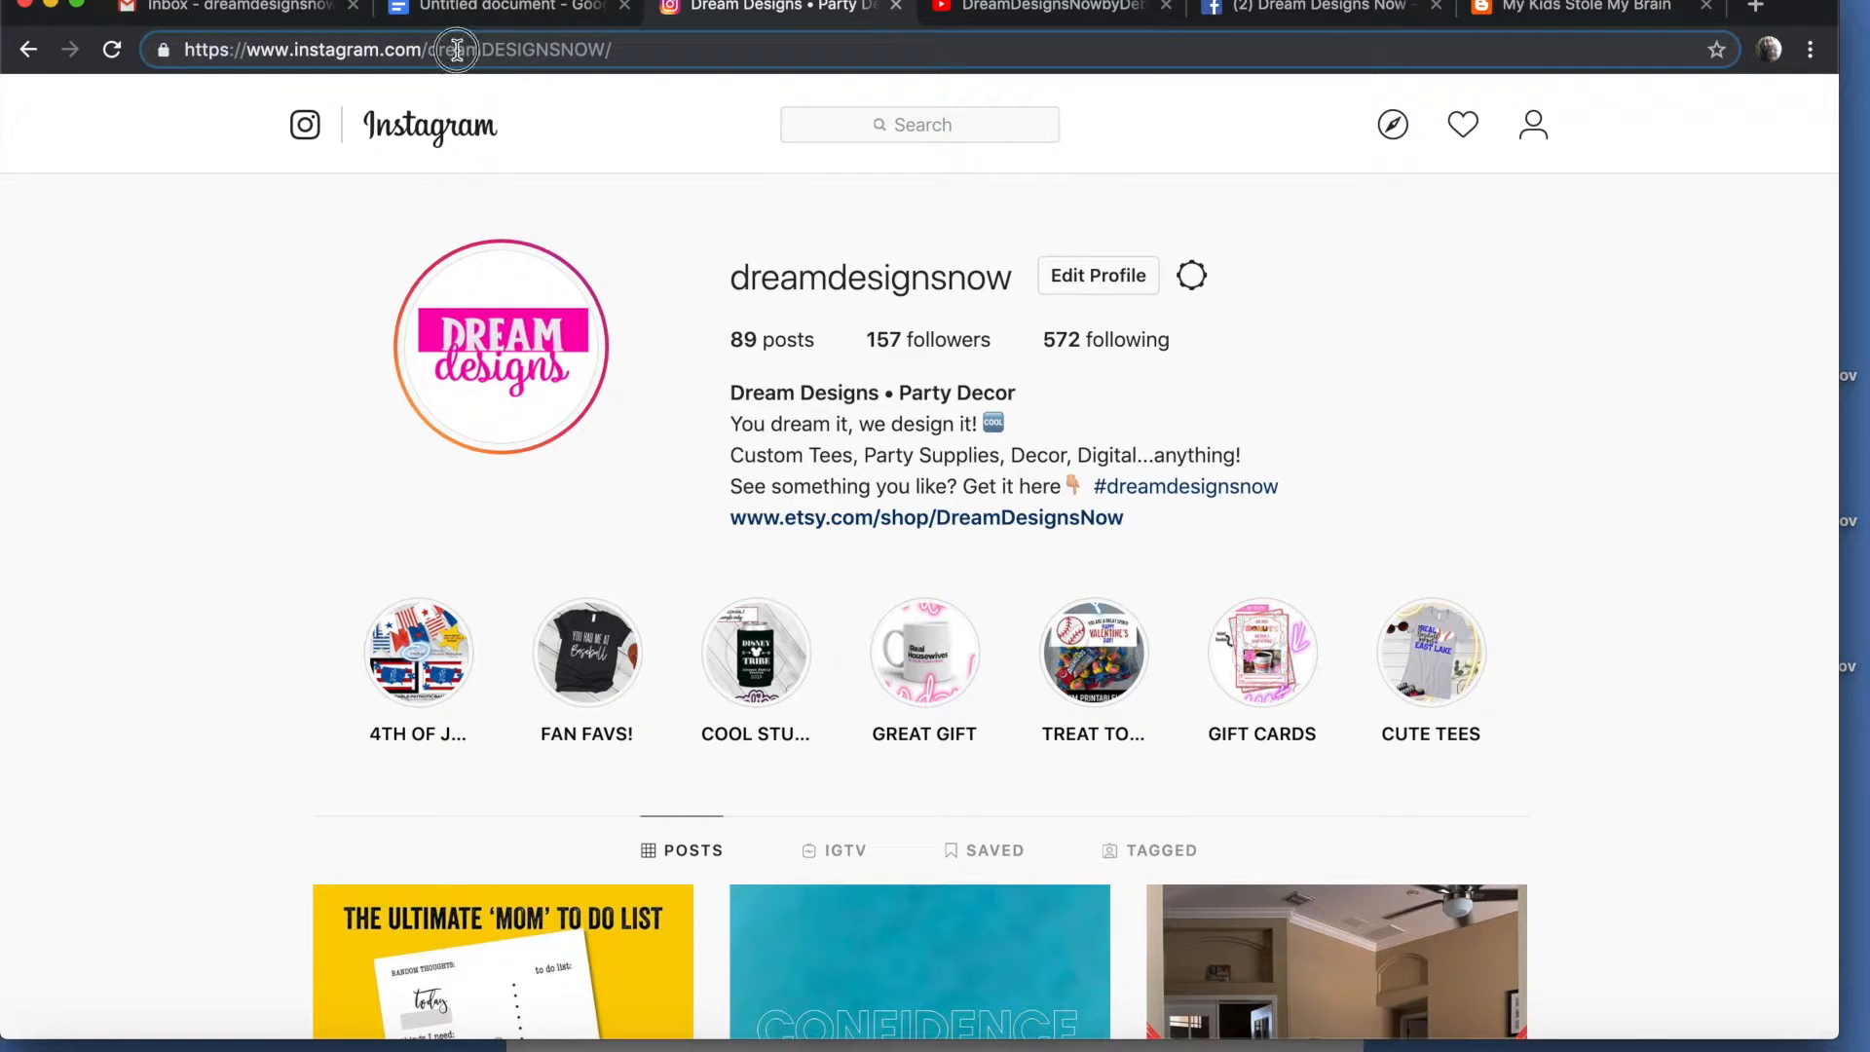
triple_click(458, 49)
right_click(457, 49)
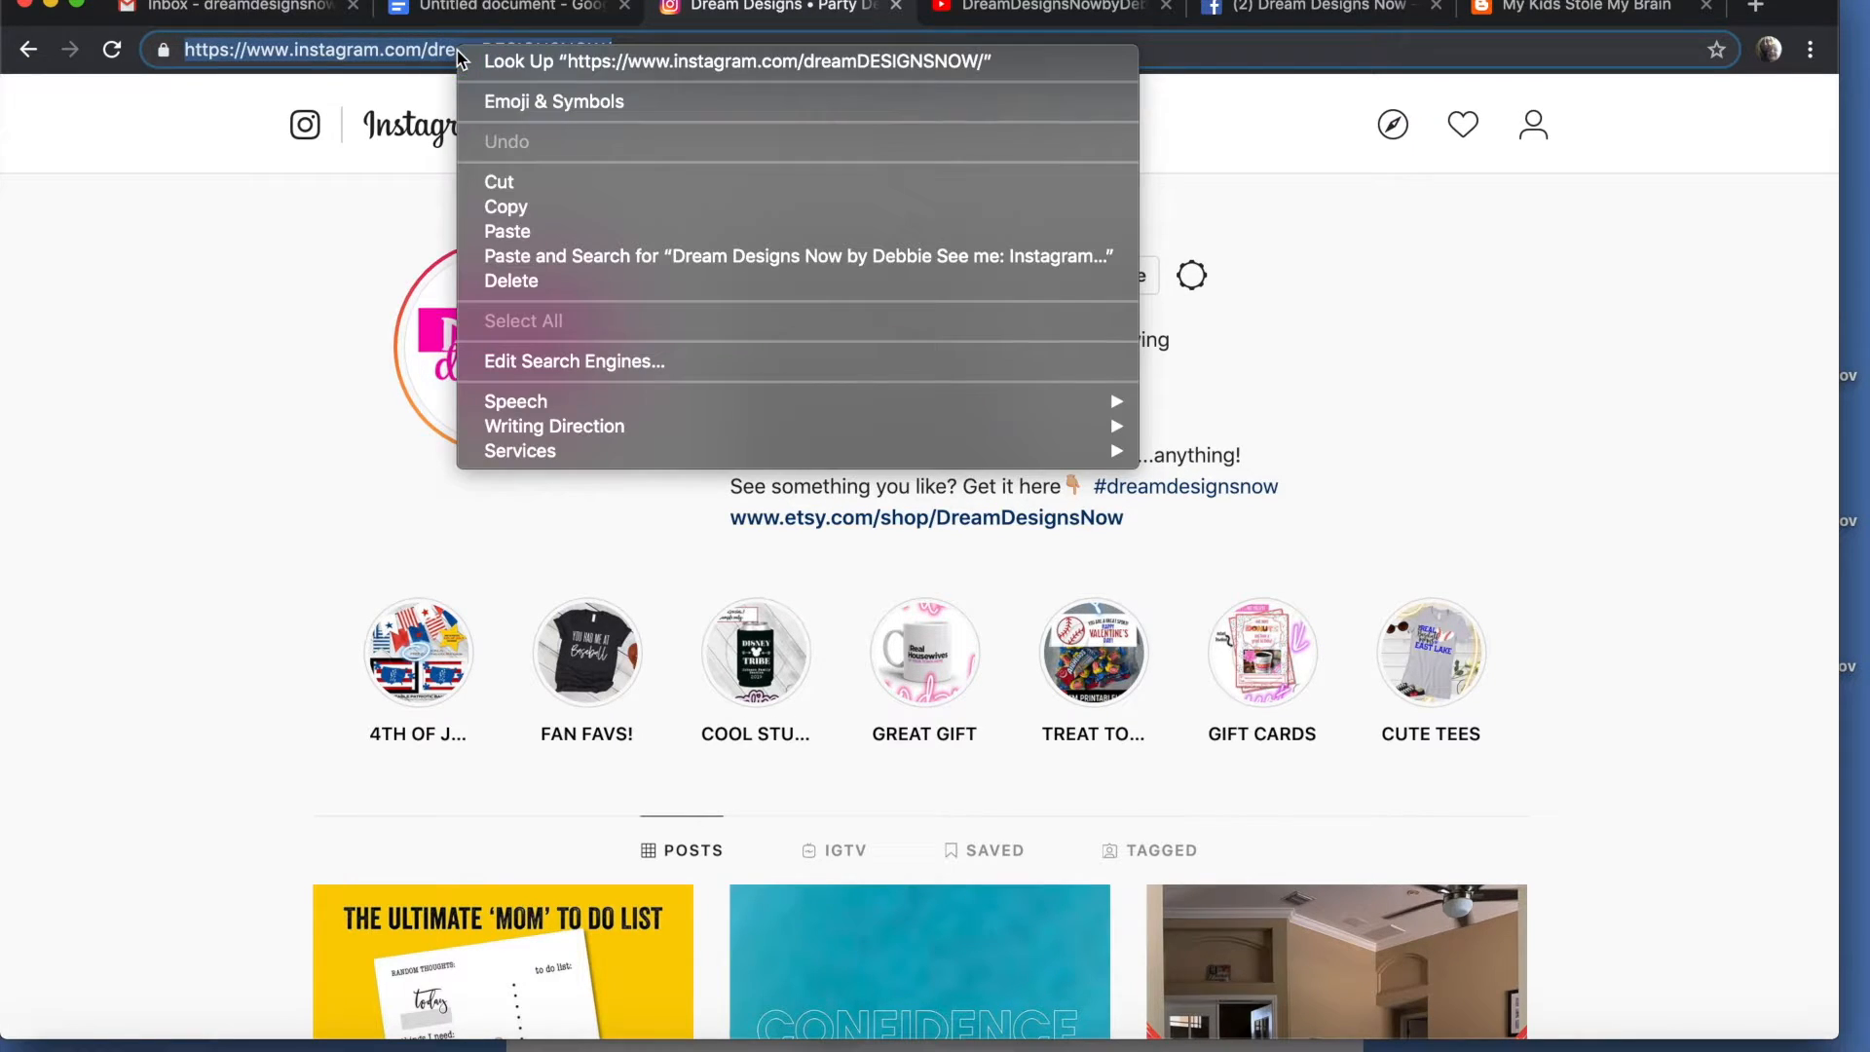
click(487, 200)
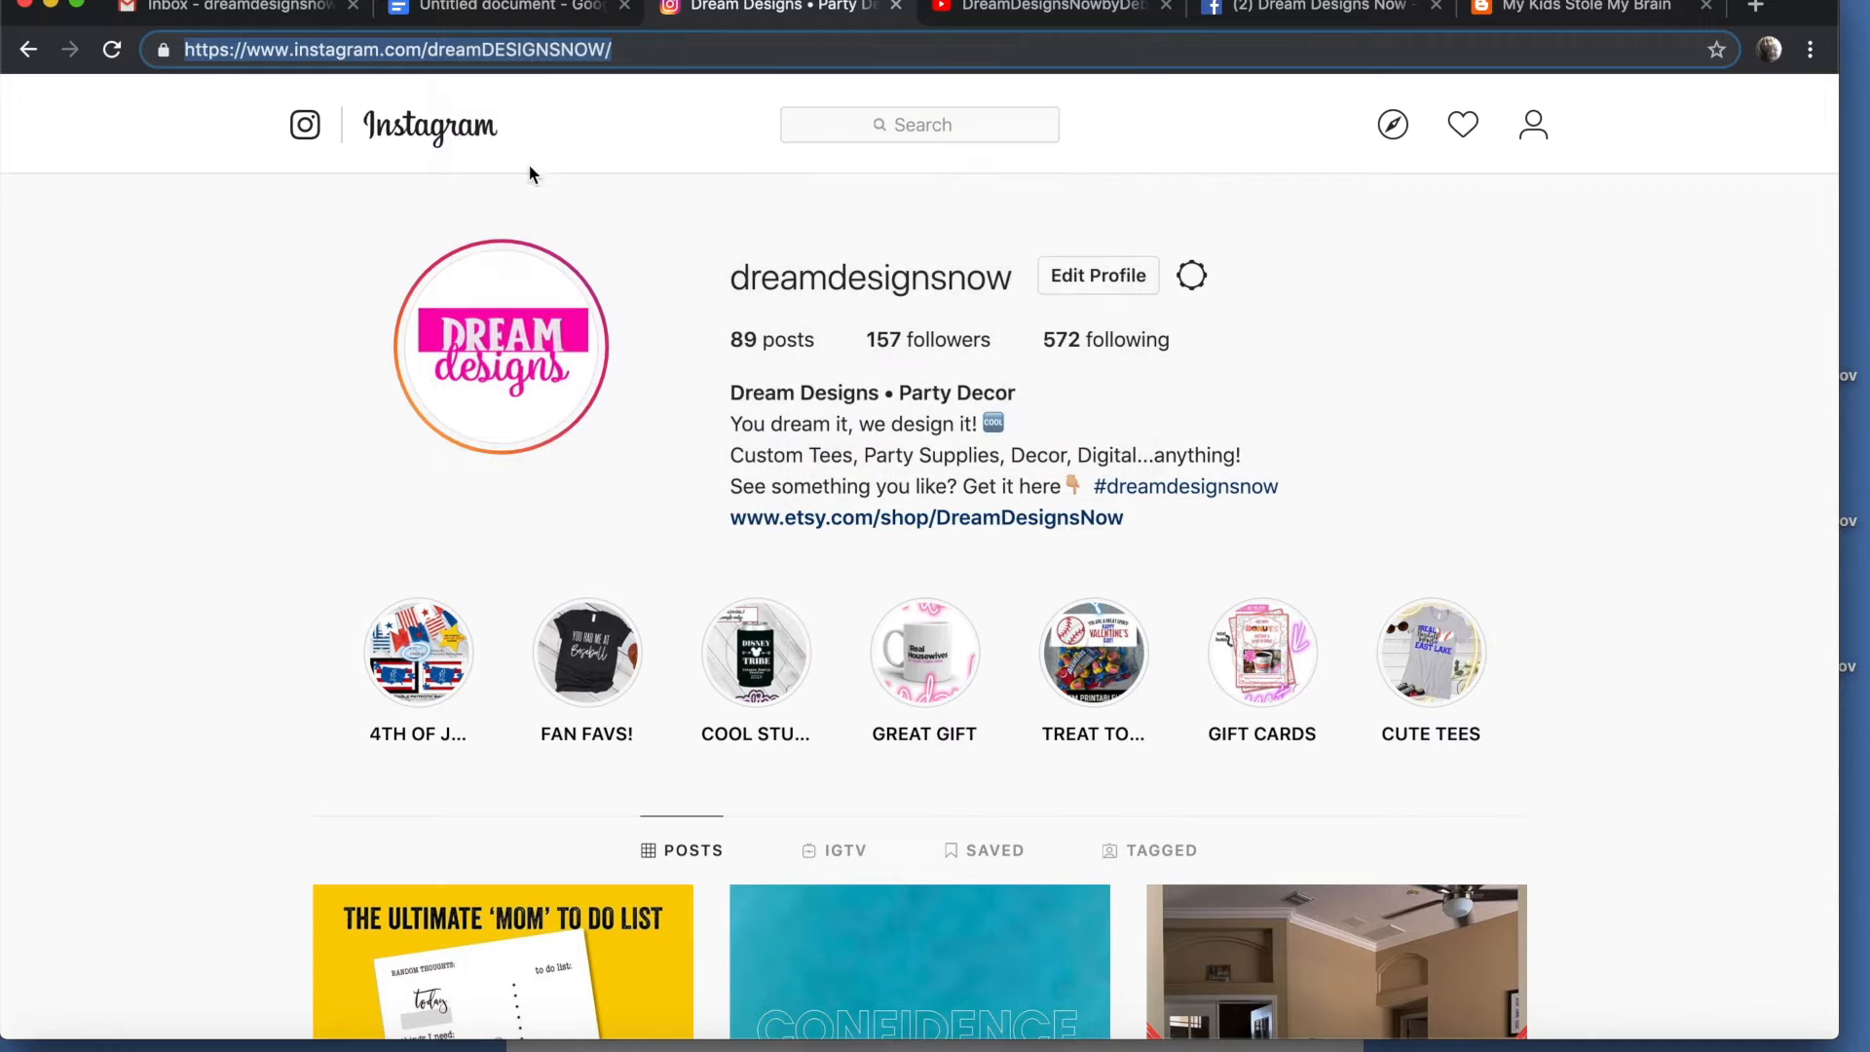
Insert a link to the copied Instagram address after "See me on:" in the document, with the display text INSTAGRAM.
click(489, 14)
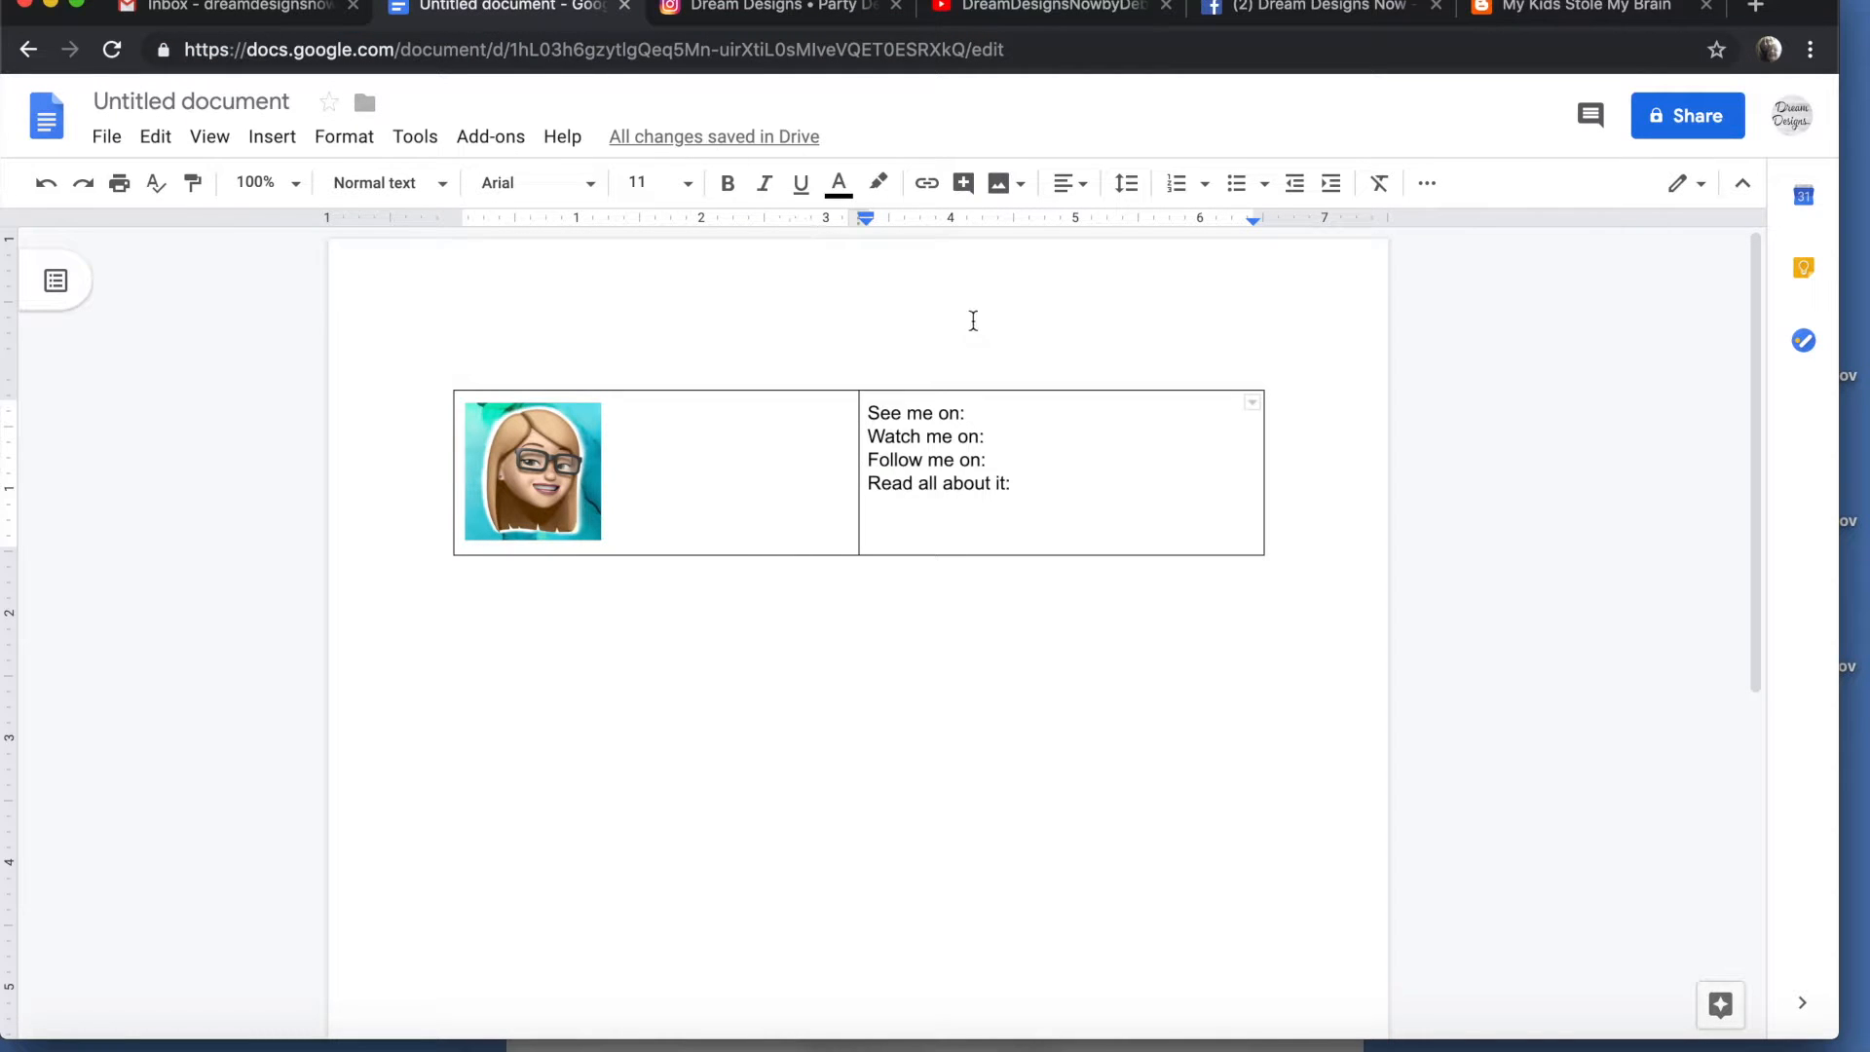
click(928, 185)
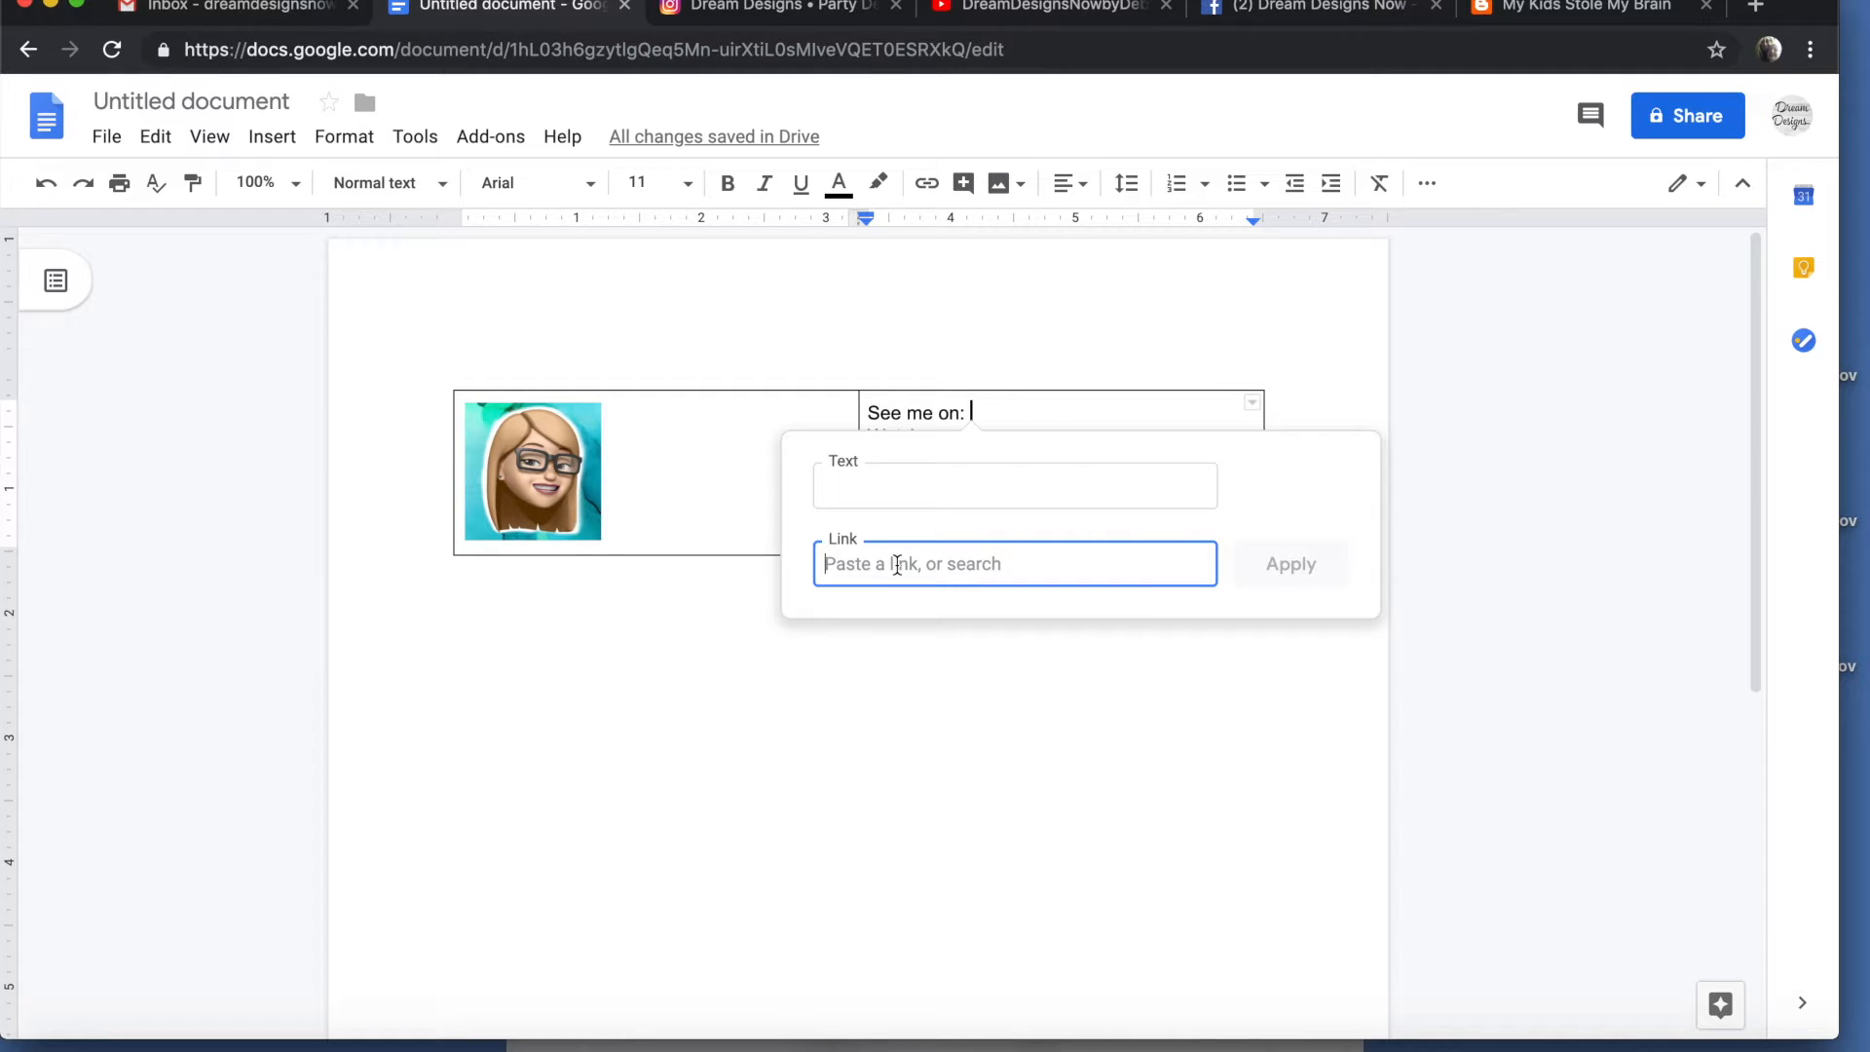
right_click(898, 568)
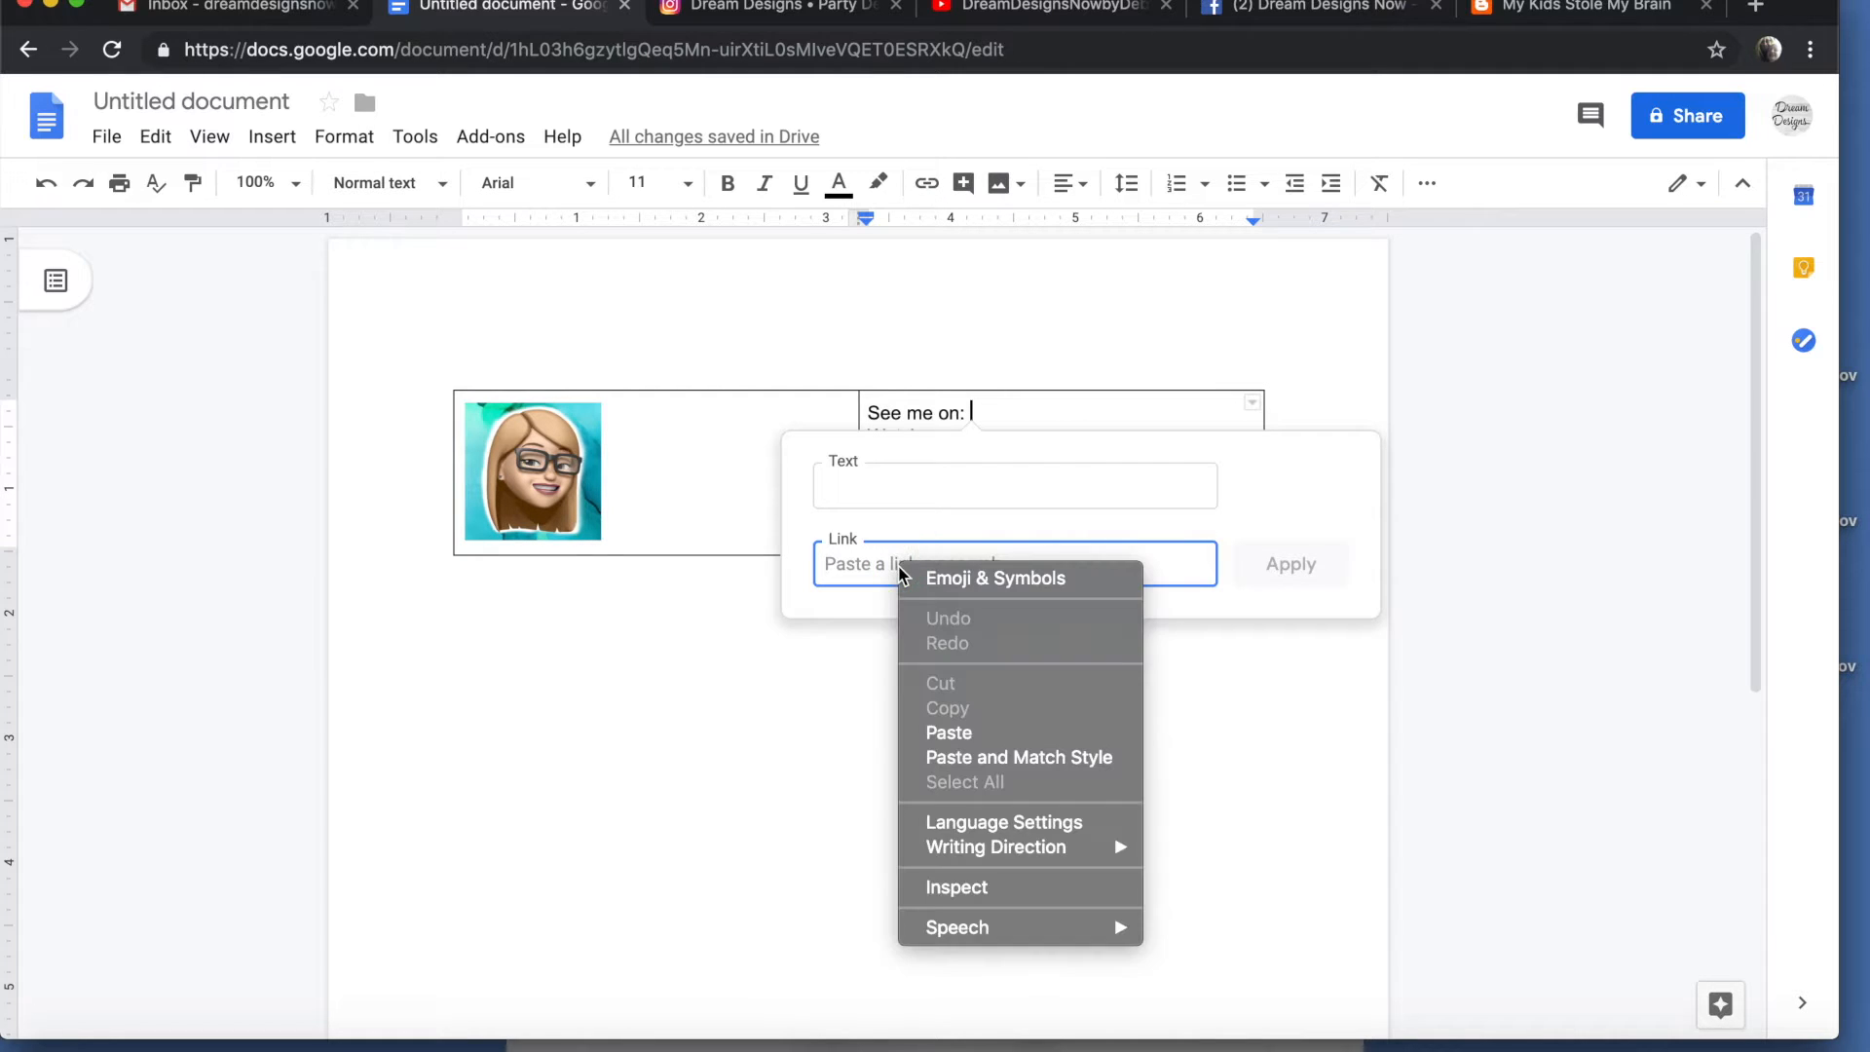
click(960, 734)
click(864, 484)
text(INSTAGRAM)
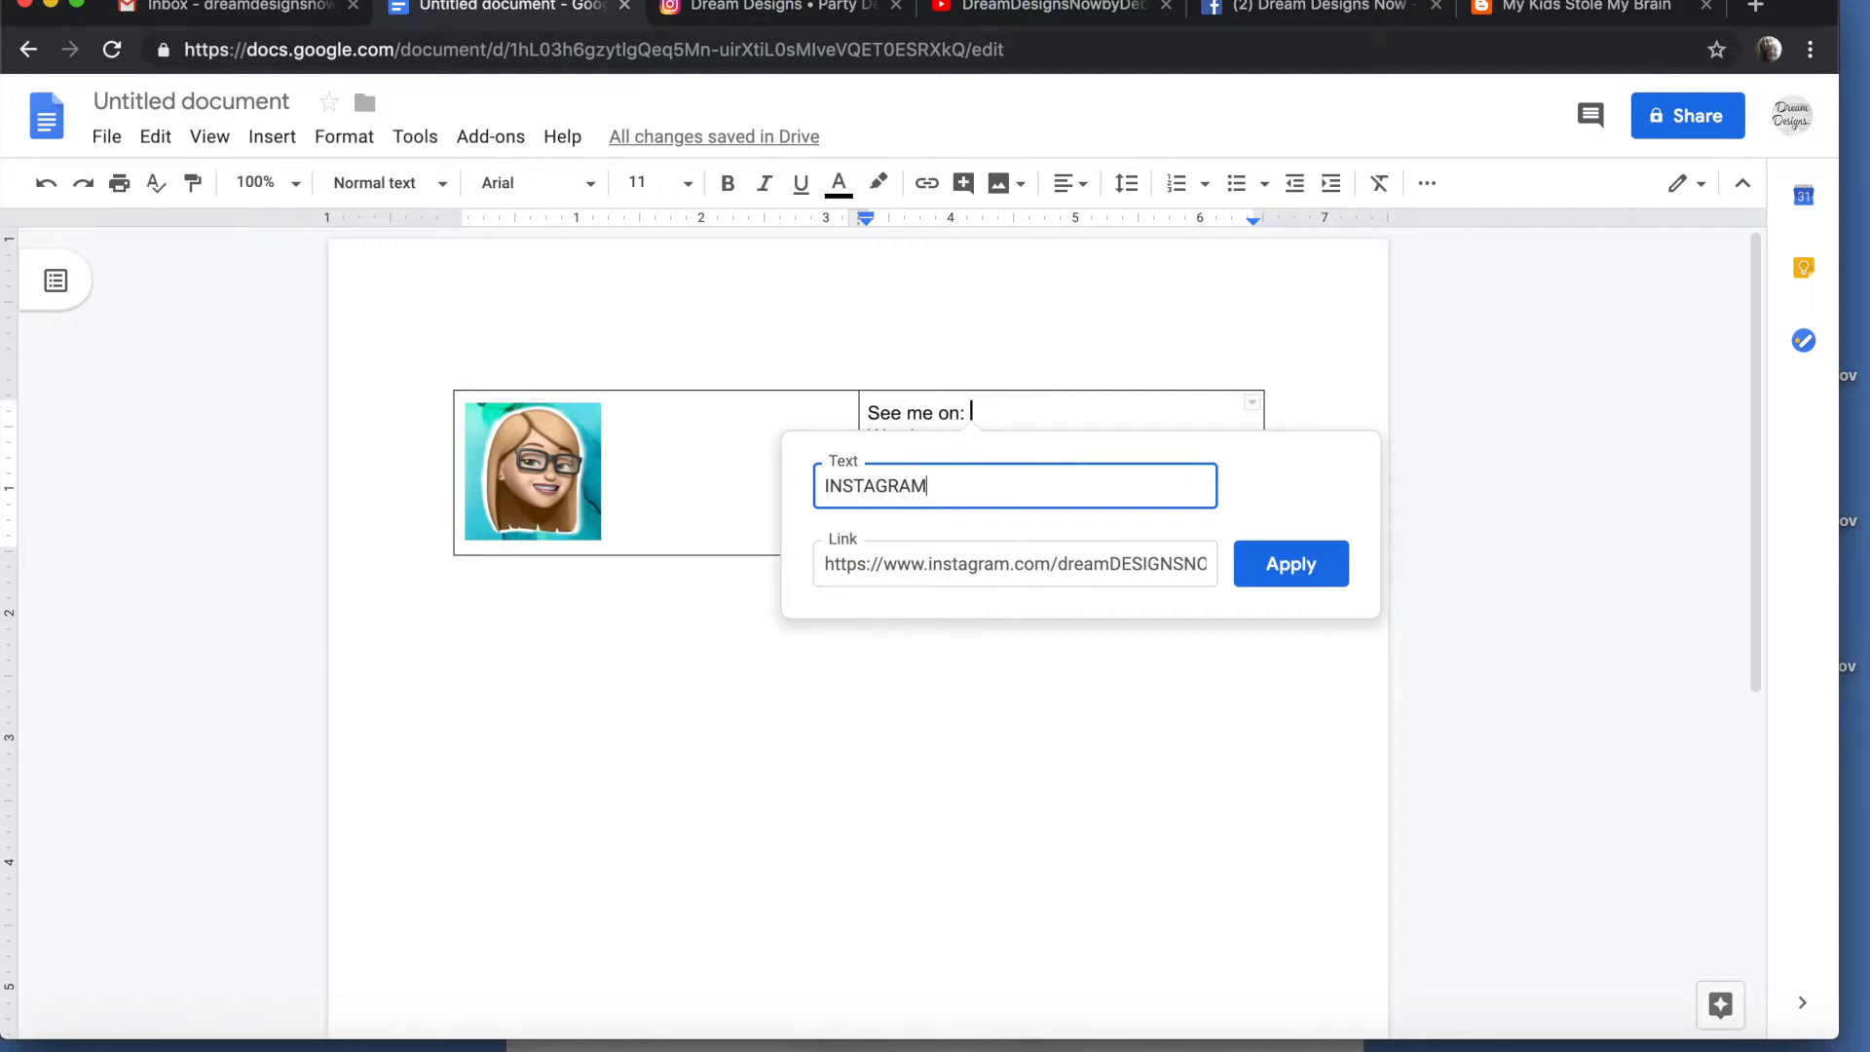
click(1295, 567)
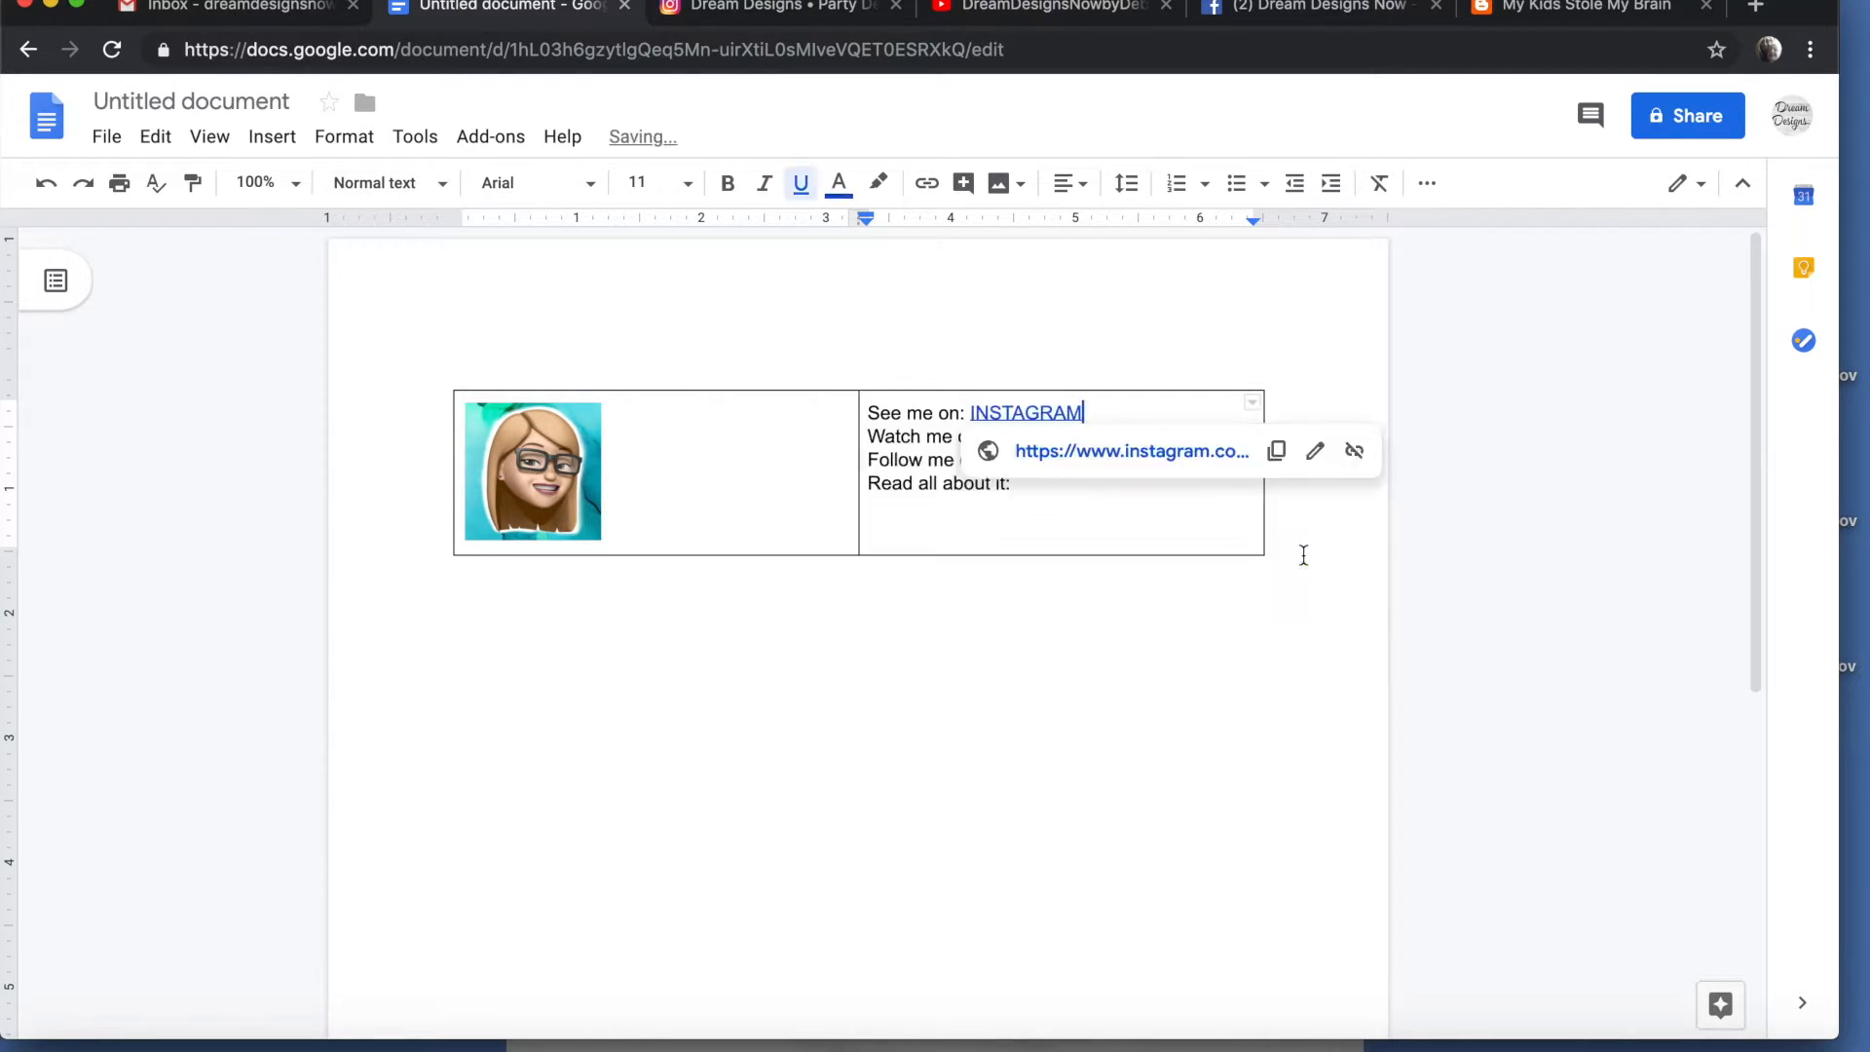
click(1075, 522)
Place the cursor after "Watch me on:" and copy the web address of the open YouTube channel page.
click(1004, 439)
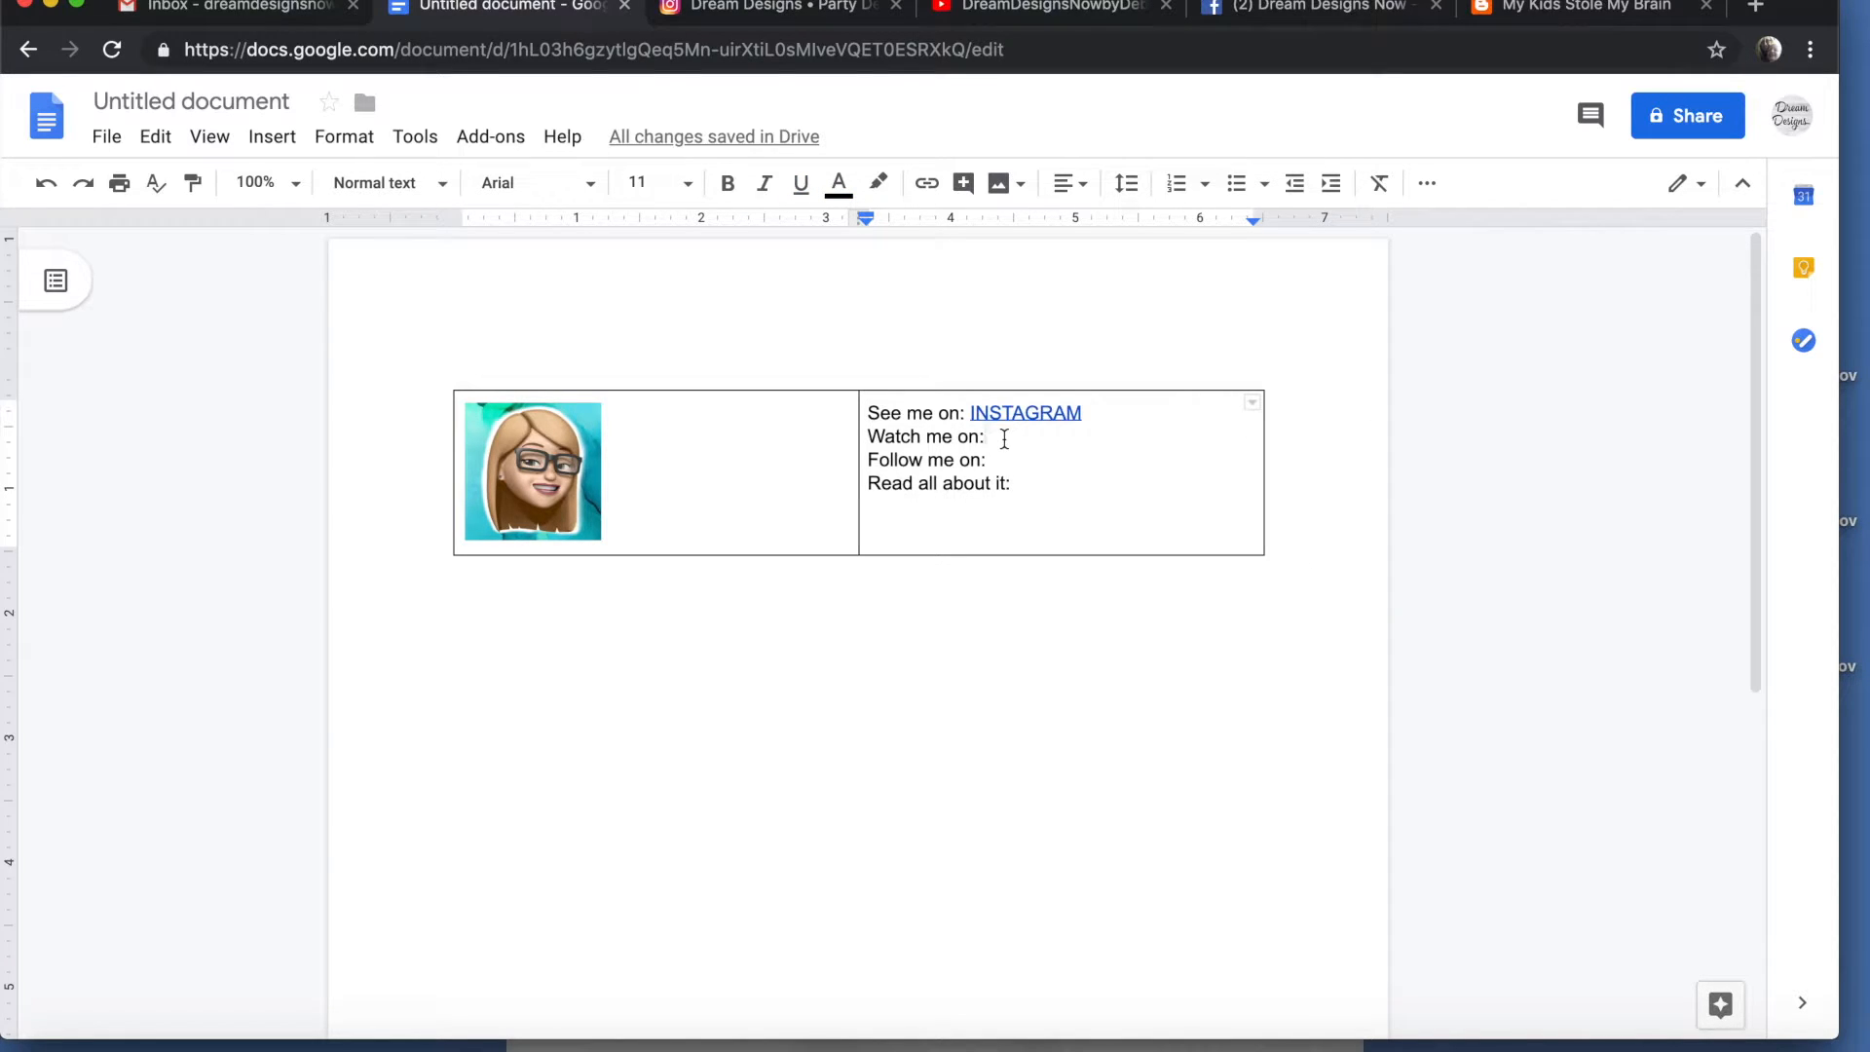
click(1025, 12)
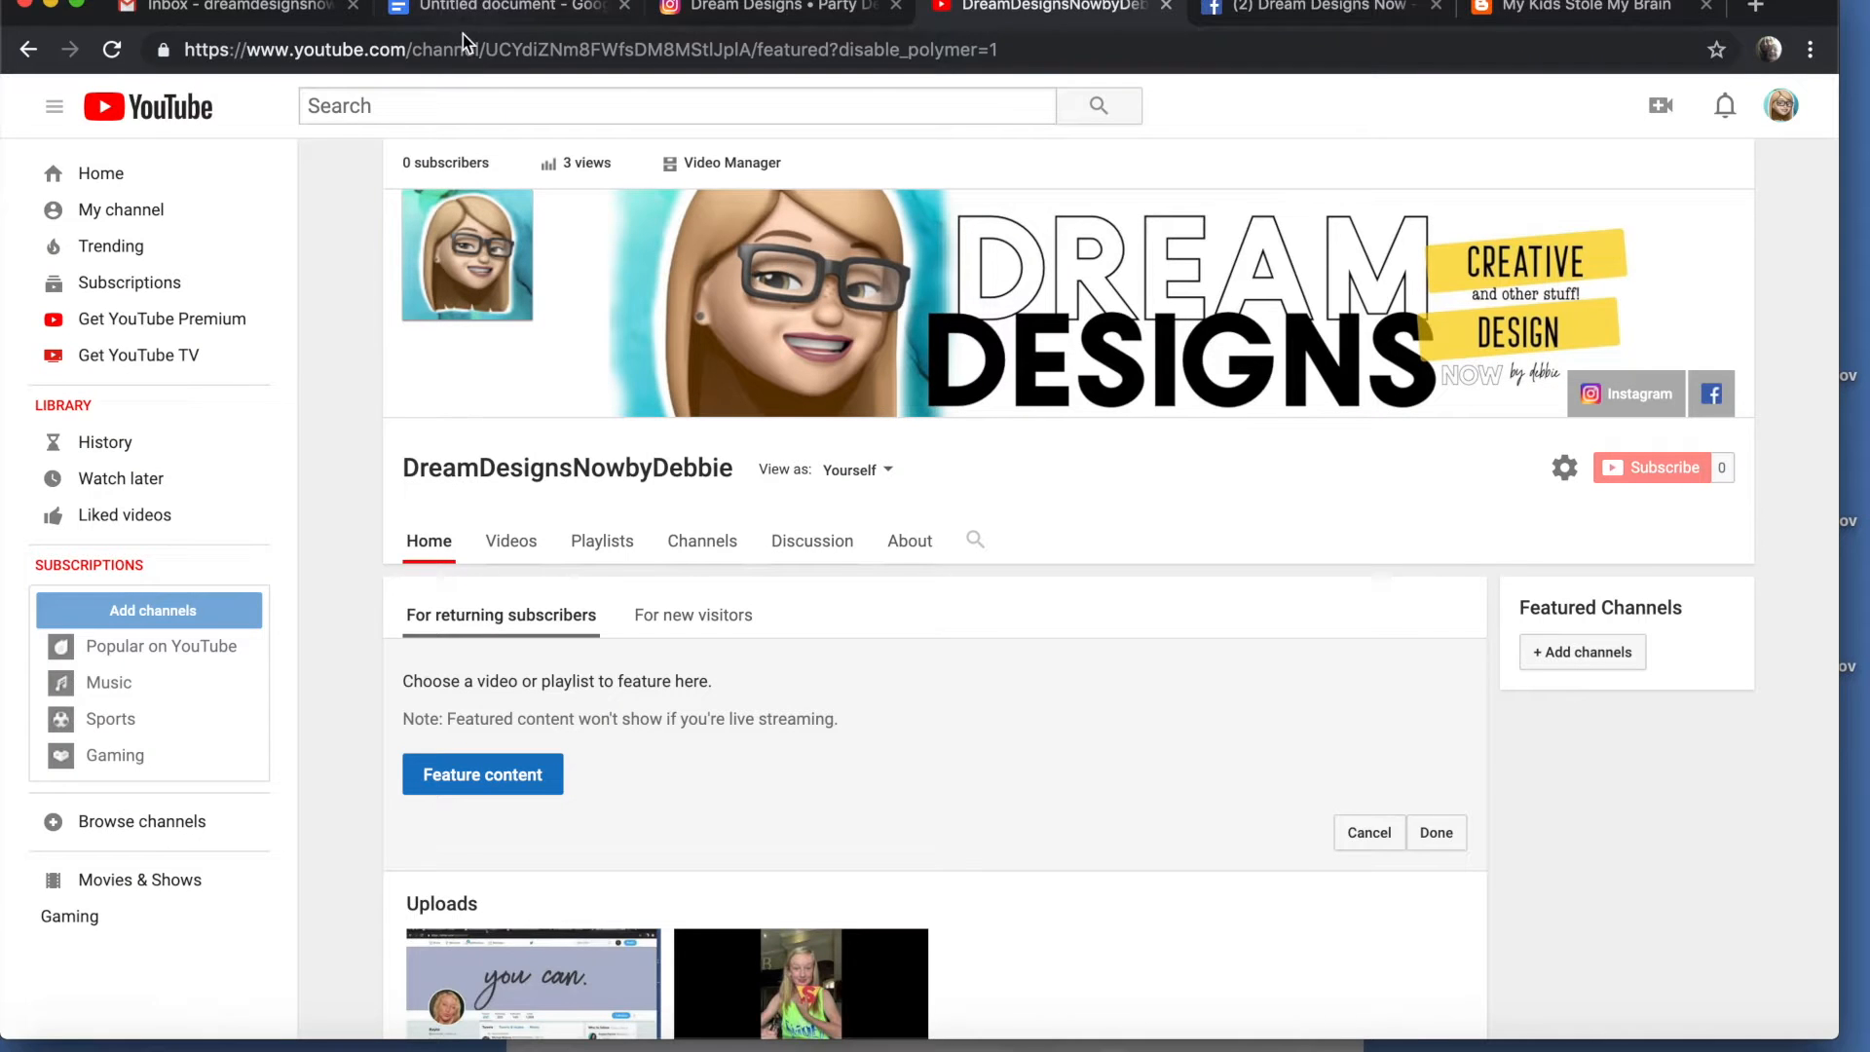
click(540, 47)
right_click(541, 47)
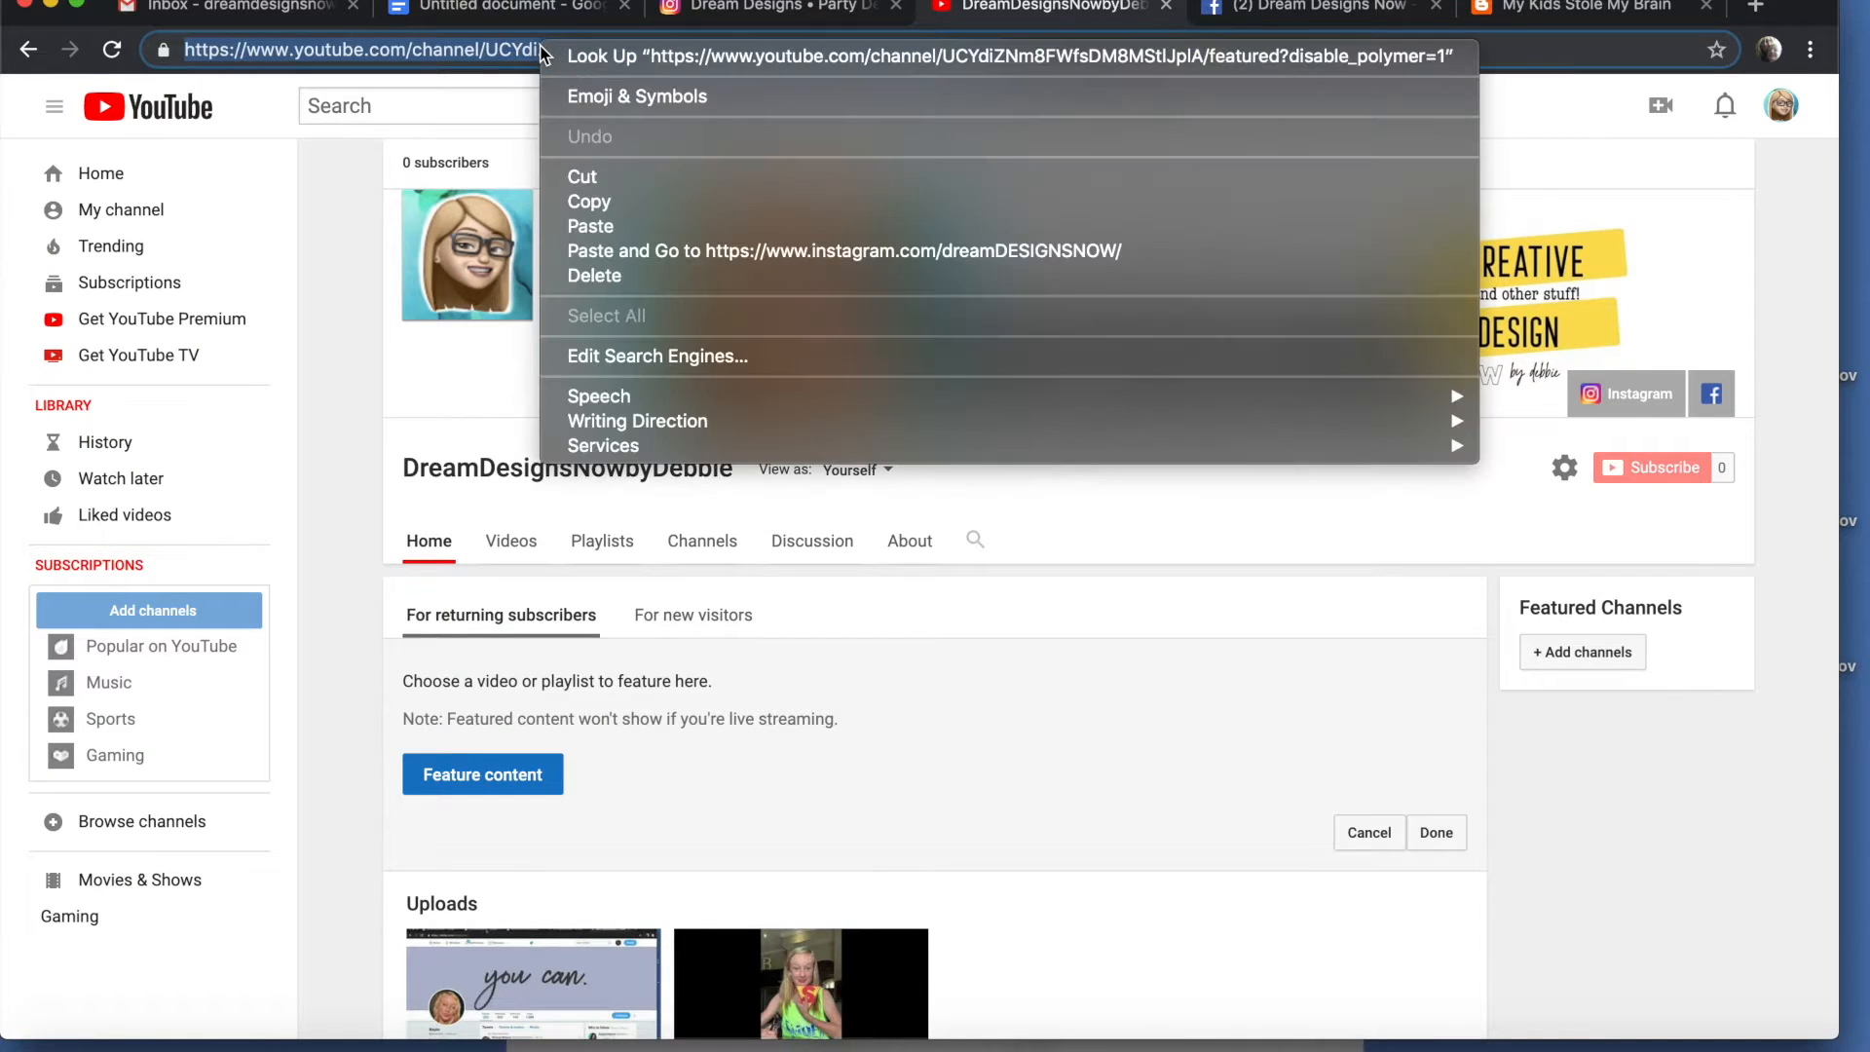
click(606, 203)
Insert a link to the copied YouTube address after "Watch me on:" in the document, with the display text YOUTUBE.
click(516, 8)
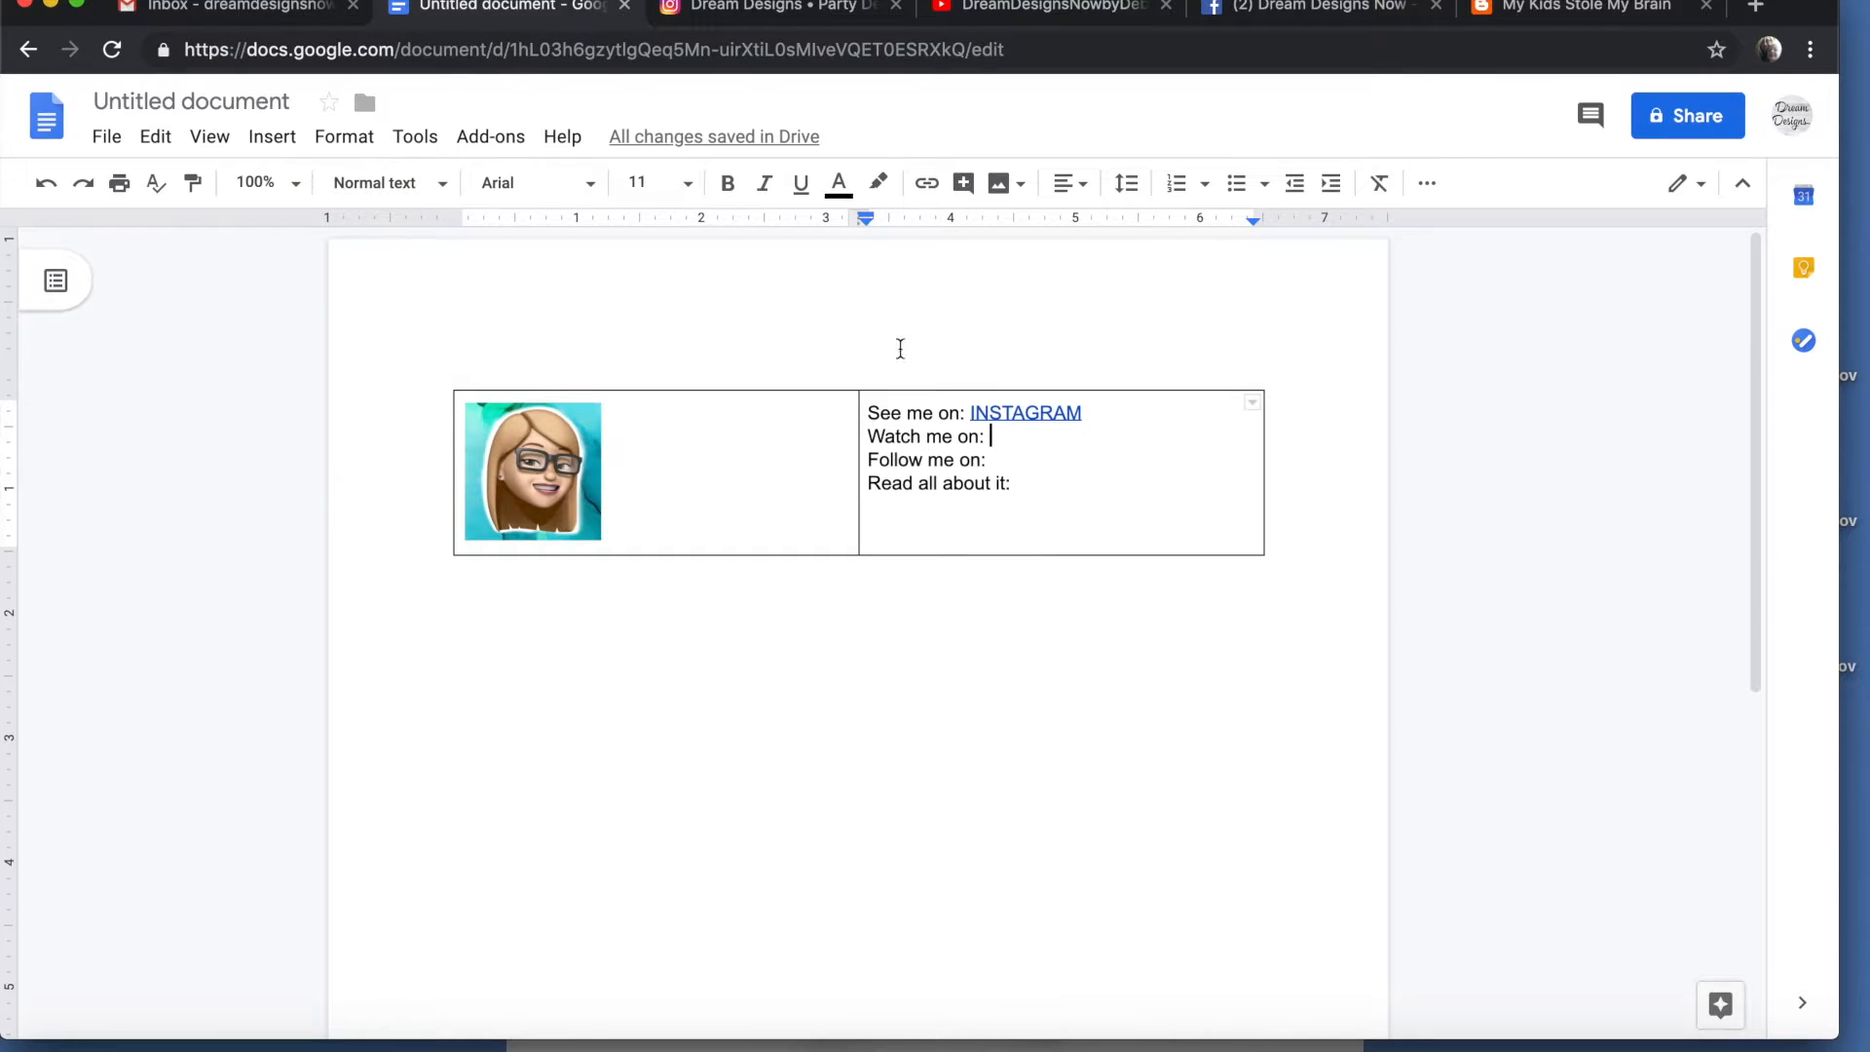
click(991, 435)
click(925, 183)
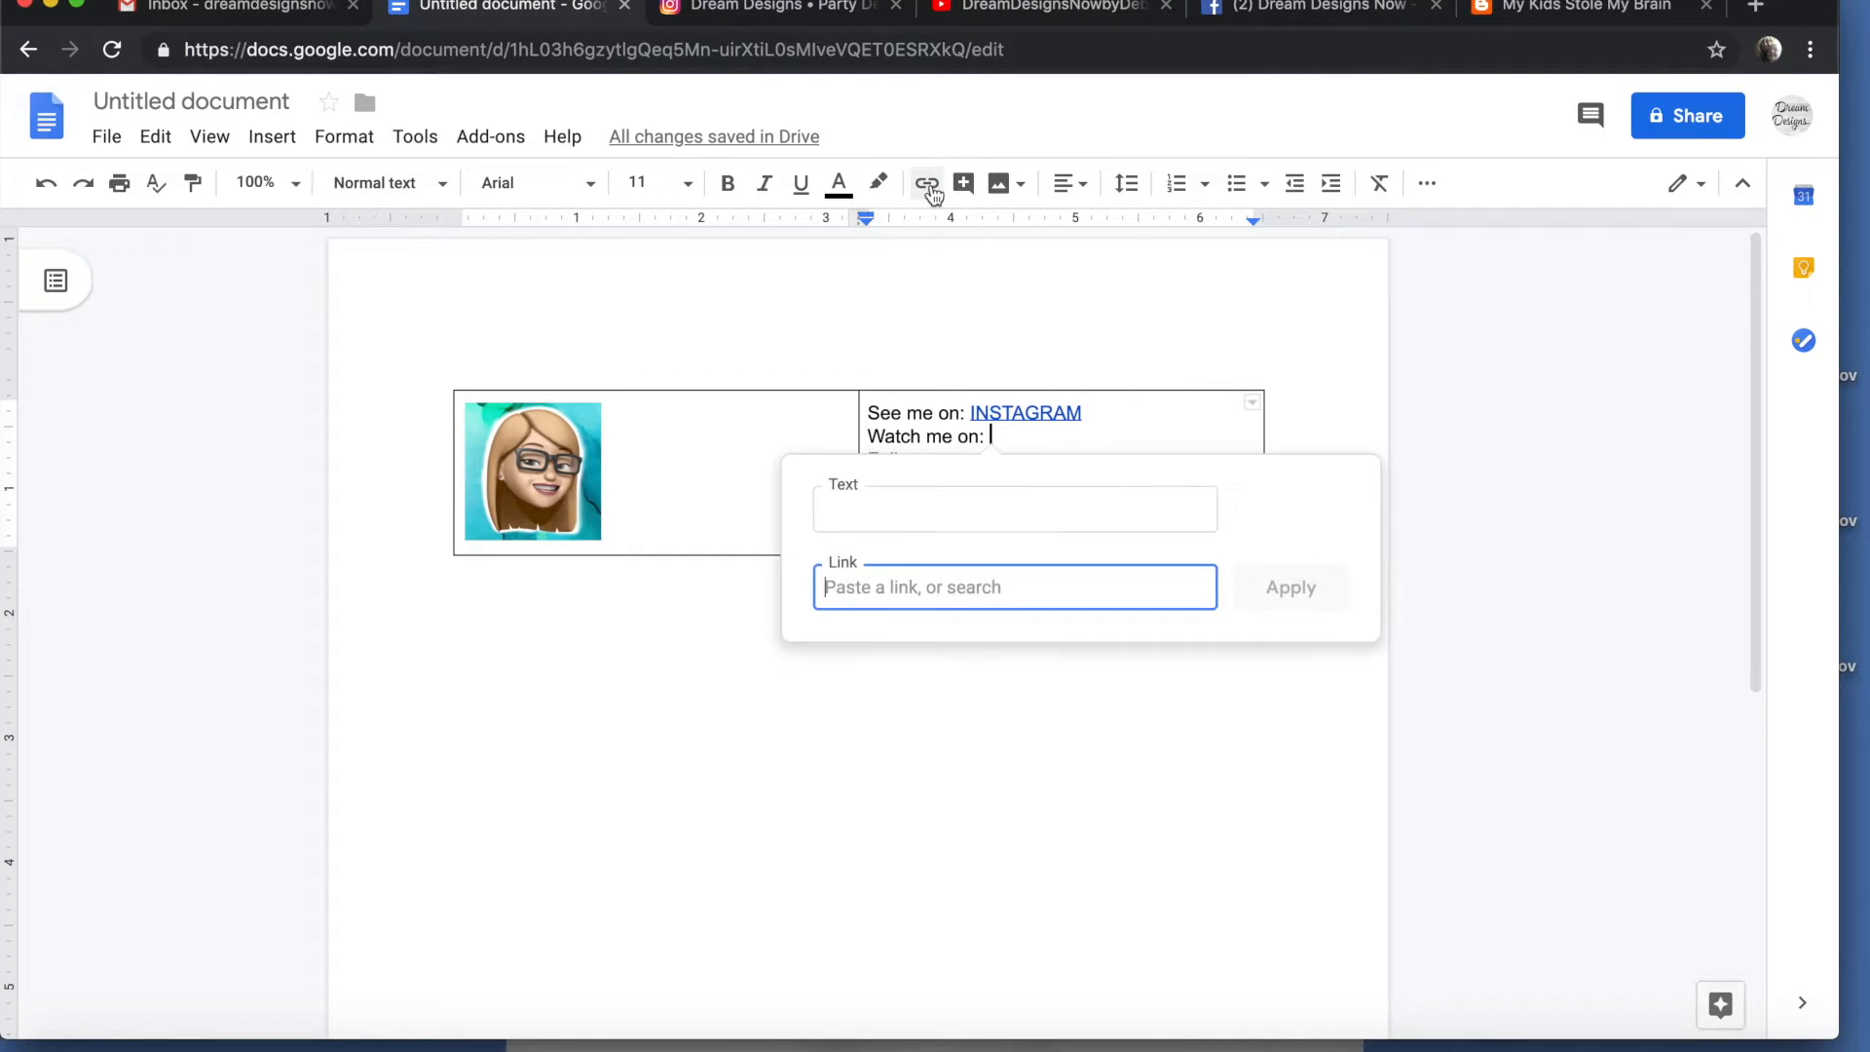
right_click(845, 576)
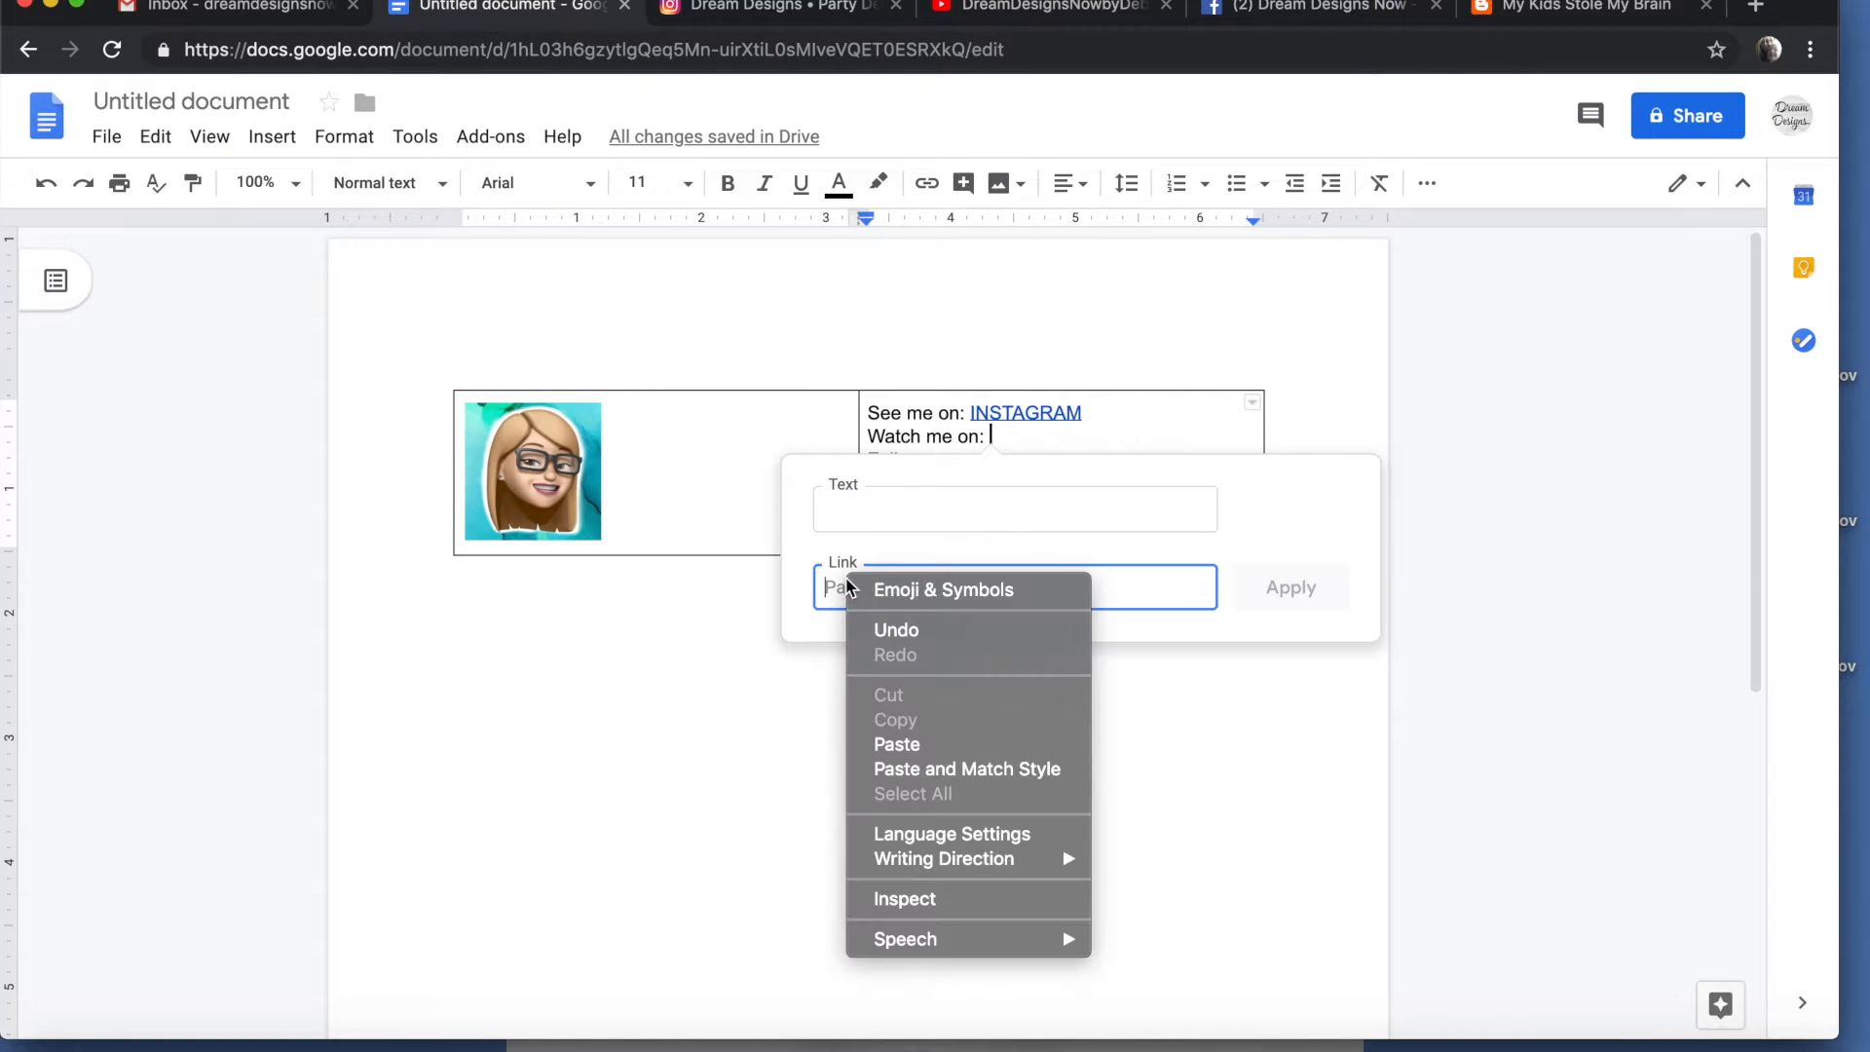
click(900, 738)
click(889, 508)
text(YOUTUBE)
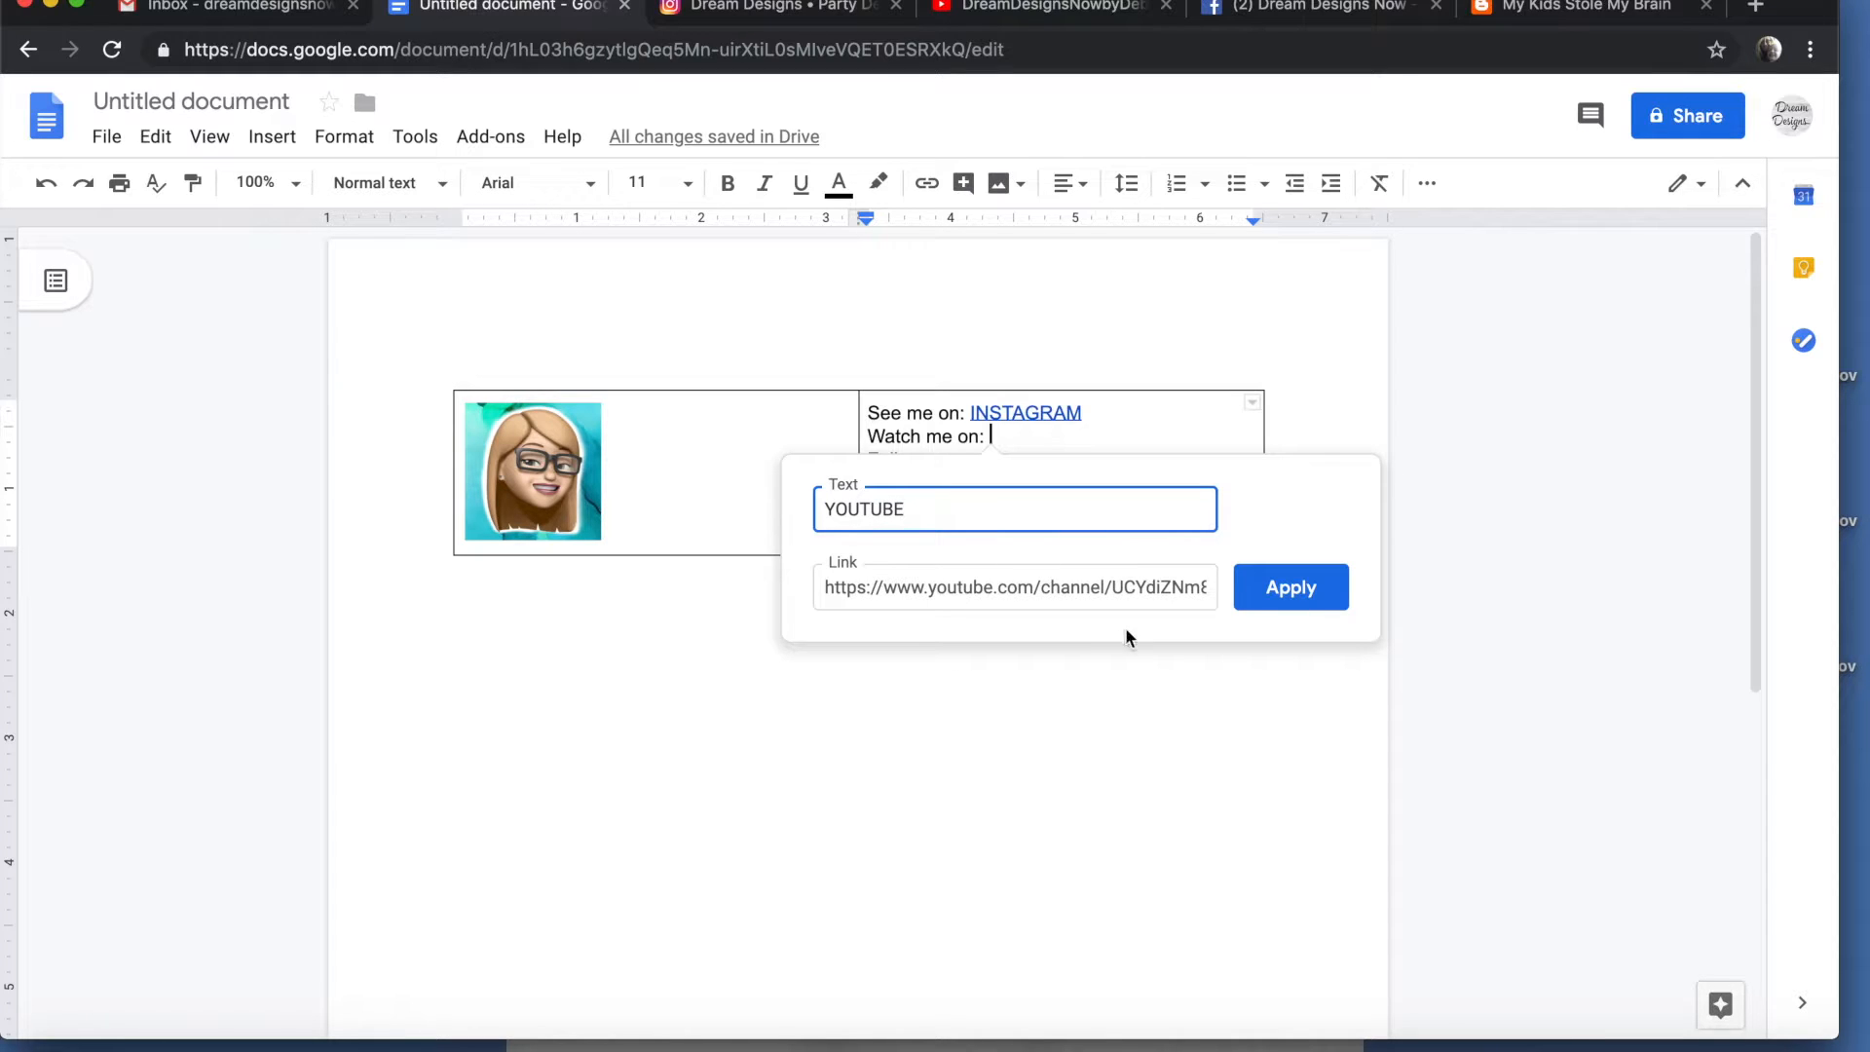
click(1298, 586)
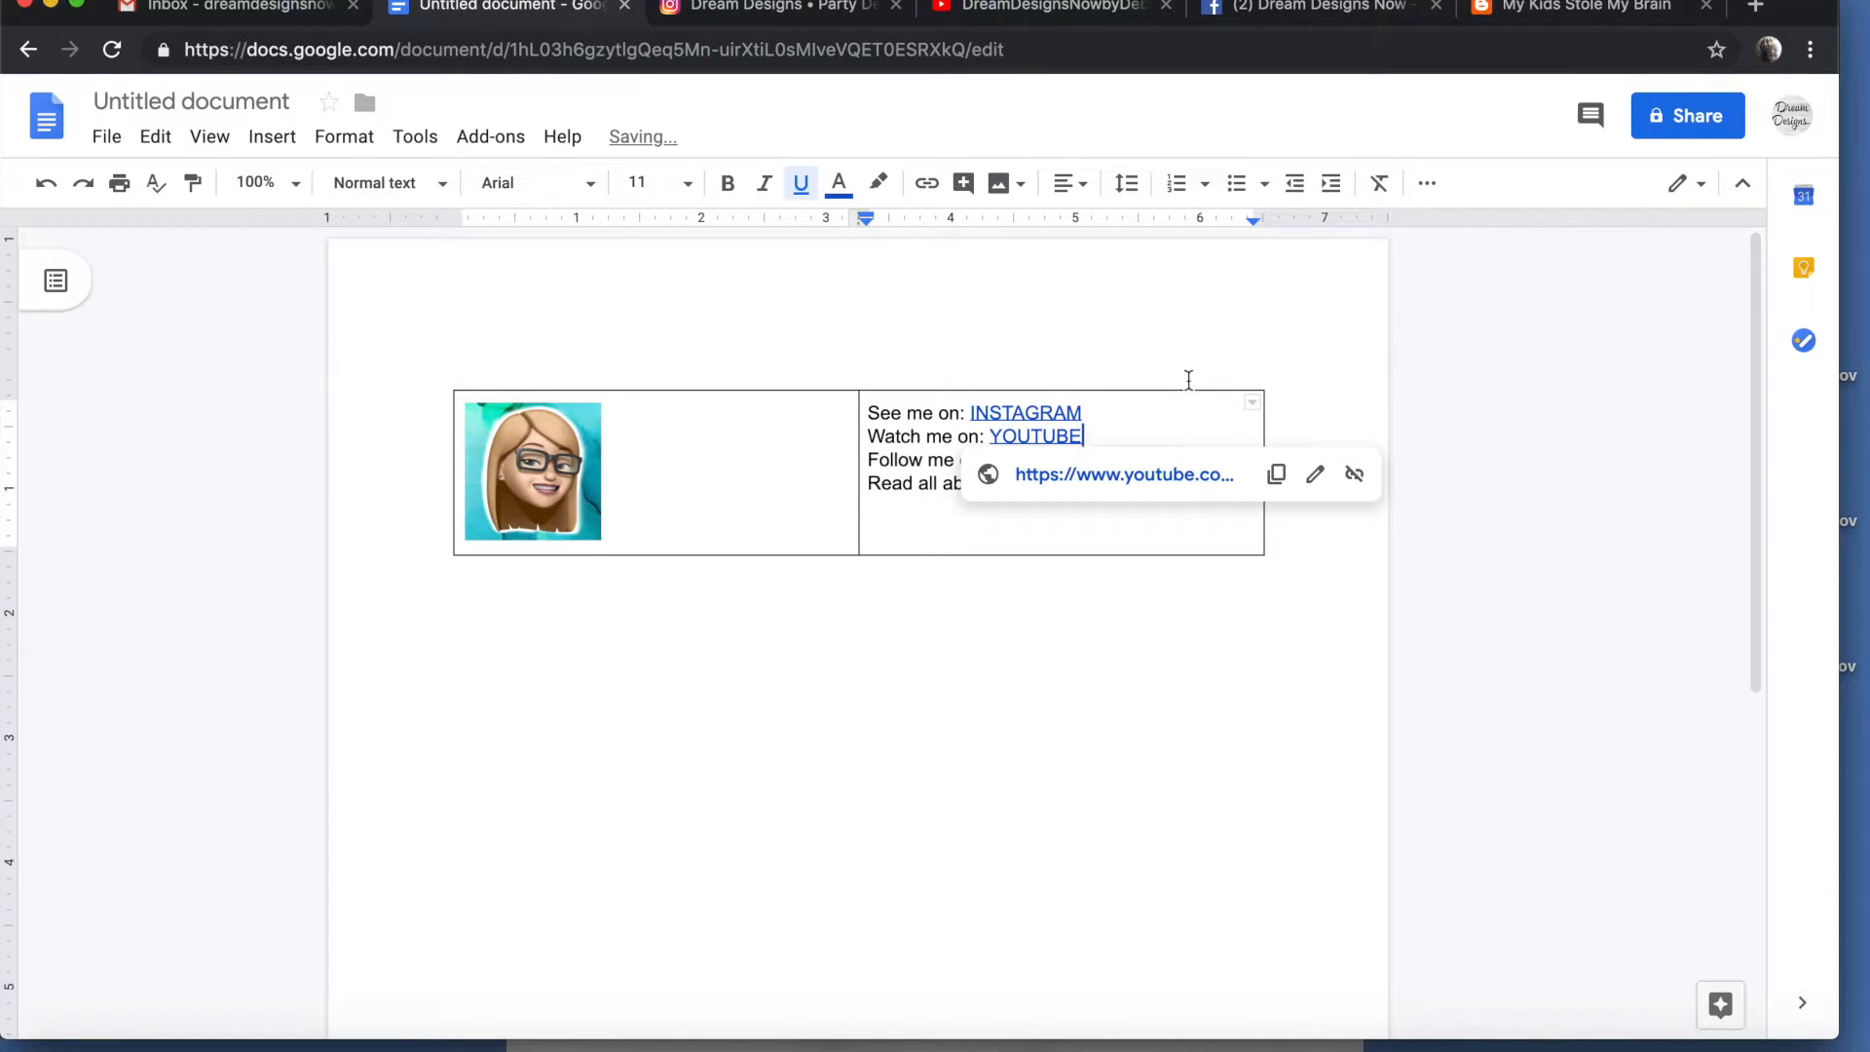
click(1003, 460)
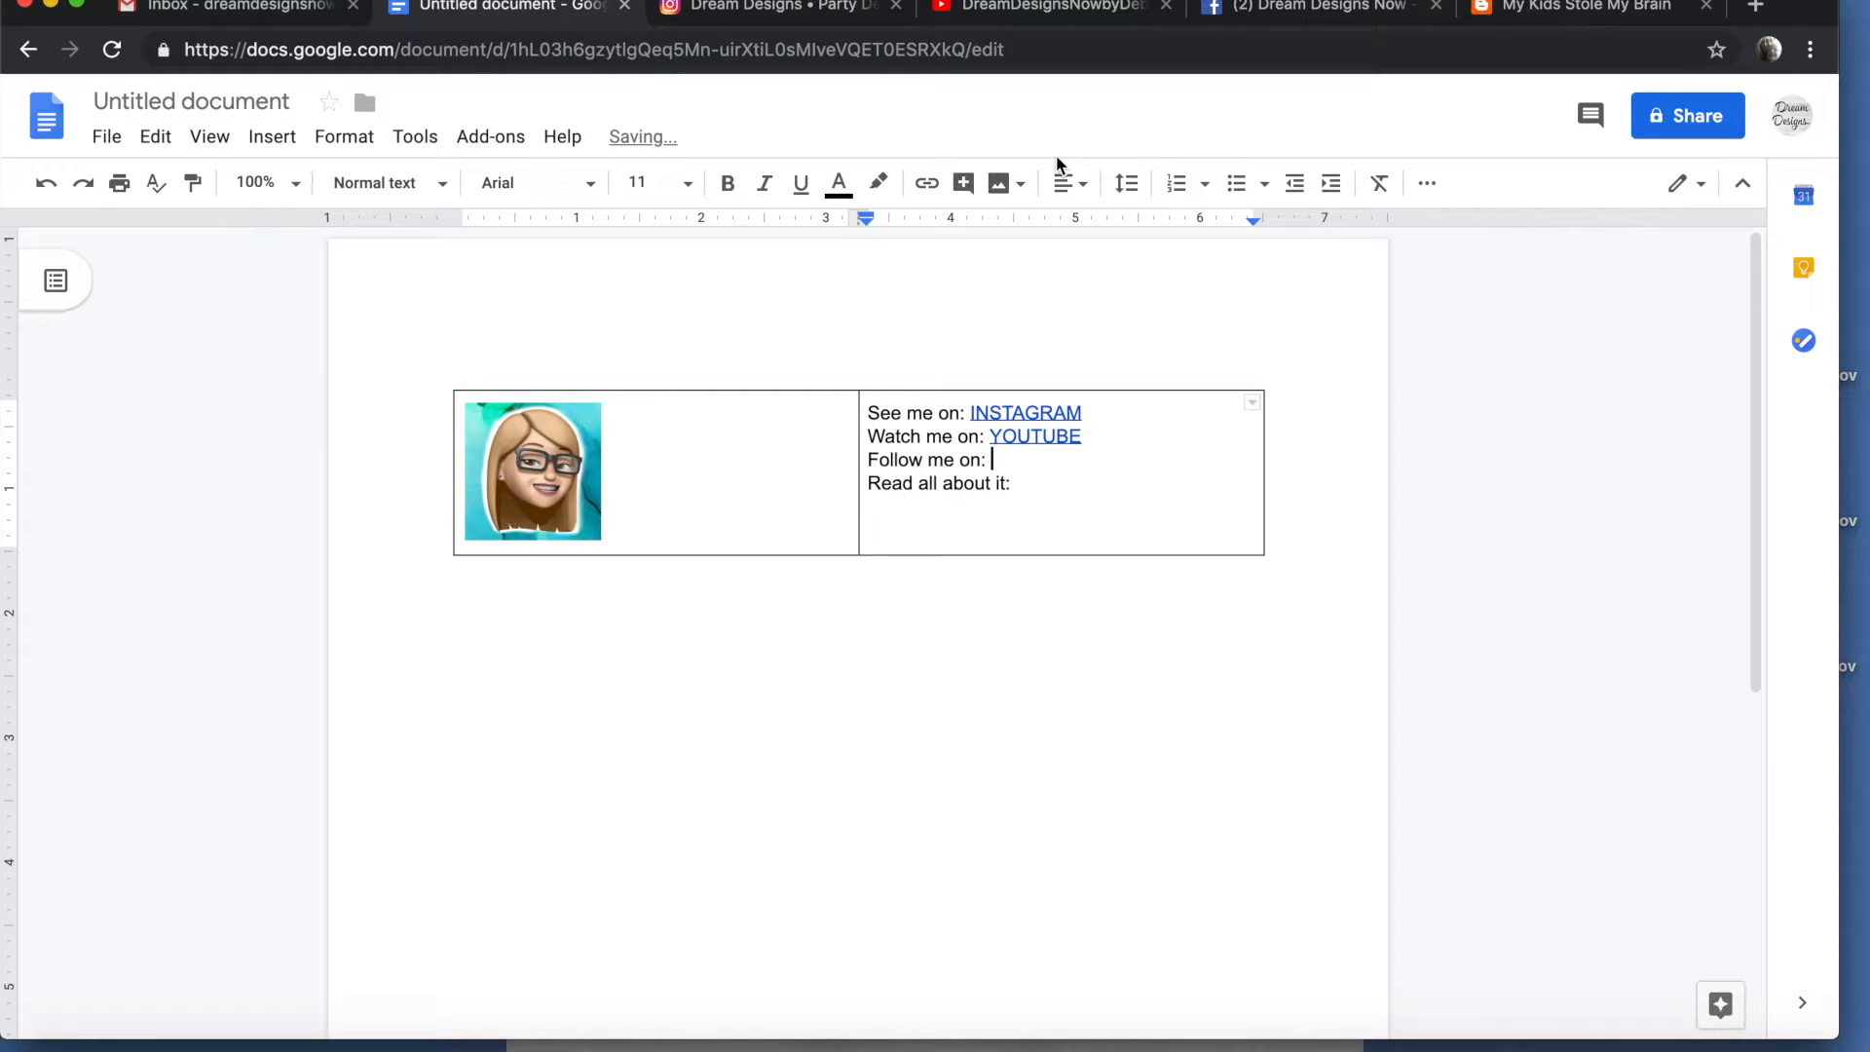
Copy the web address of the open Dream Designs Now Facebook page.
click(1342, 10)
click(500, 47)
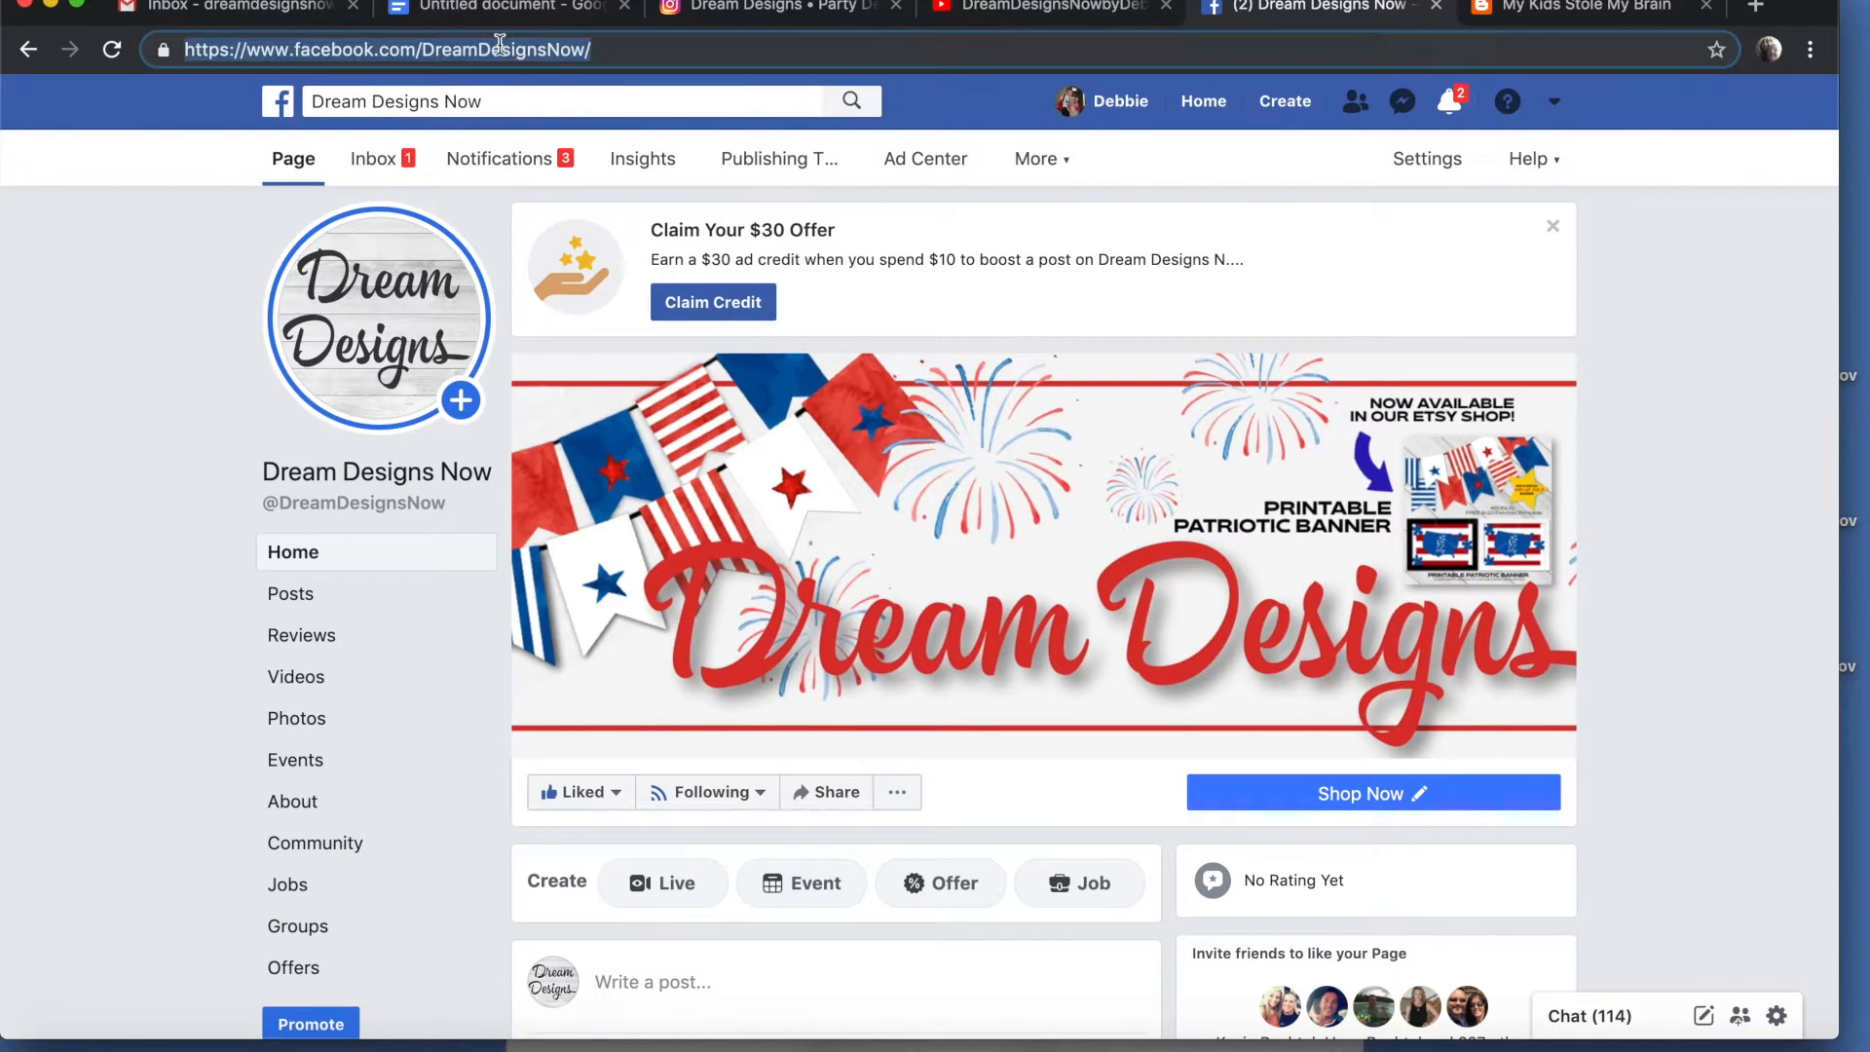
right_click(499, 44)
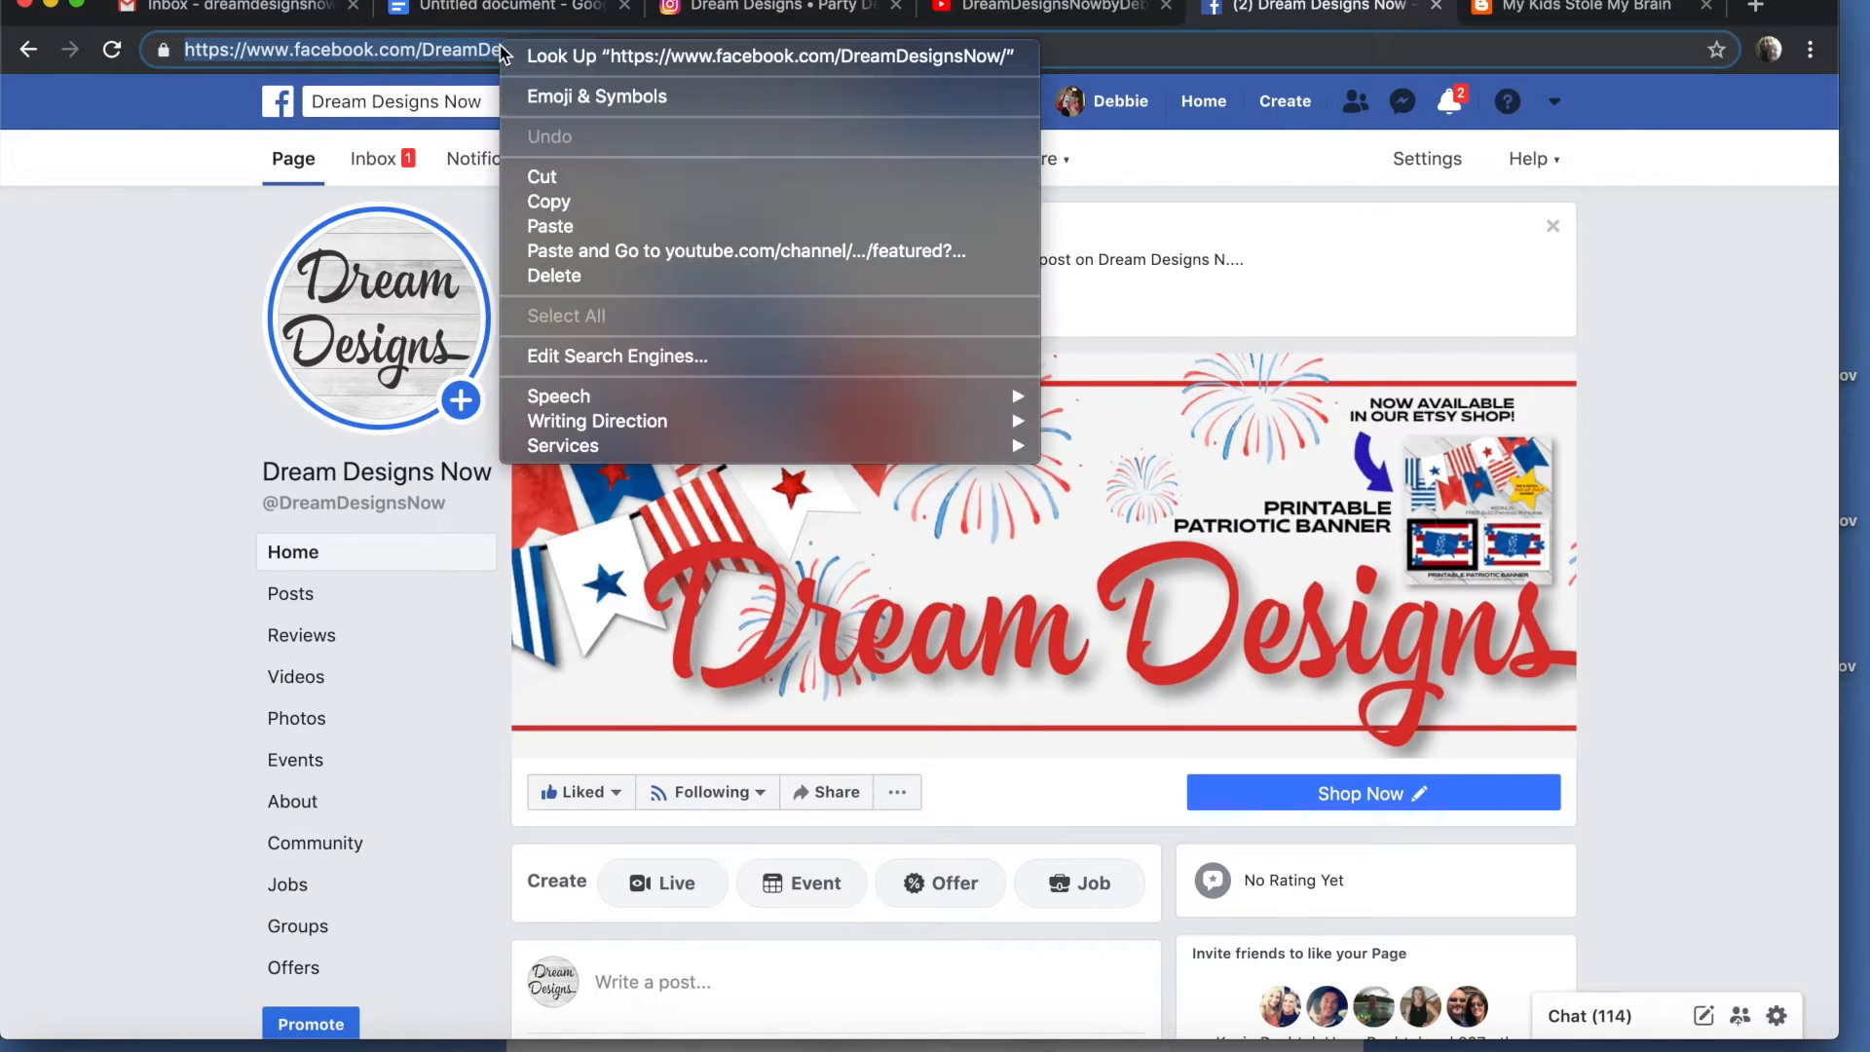
click(559, 201)
Insert a link to the copied Facebook address after "Follow me on:" in the document, with the display text FACEBOOK.
click(470, 12)
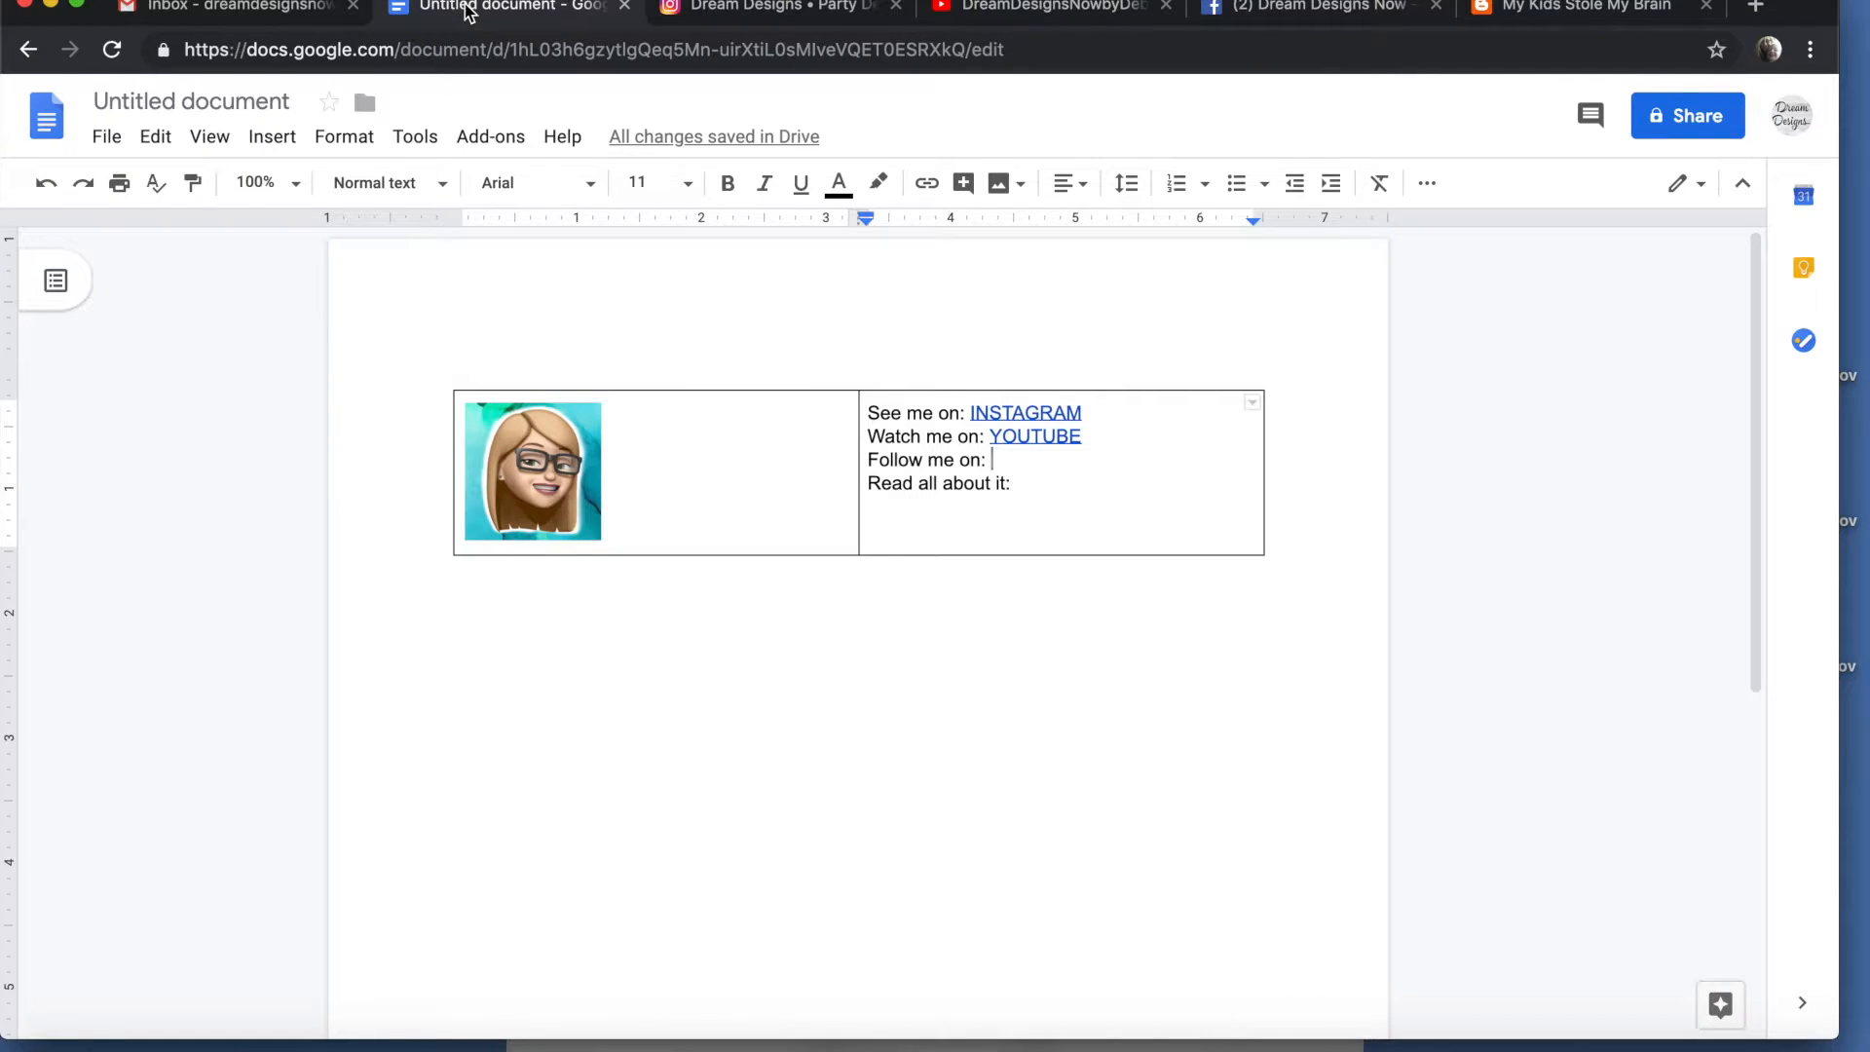
click(926, 182)
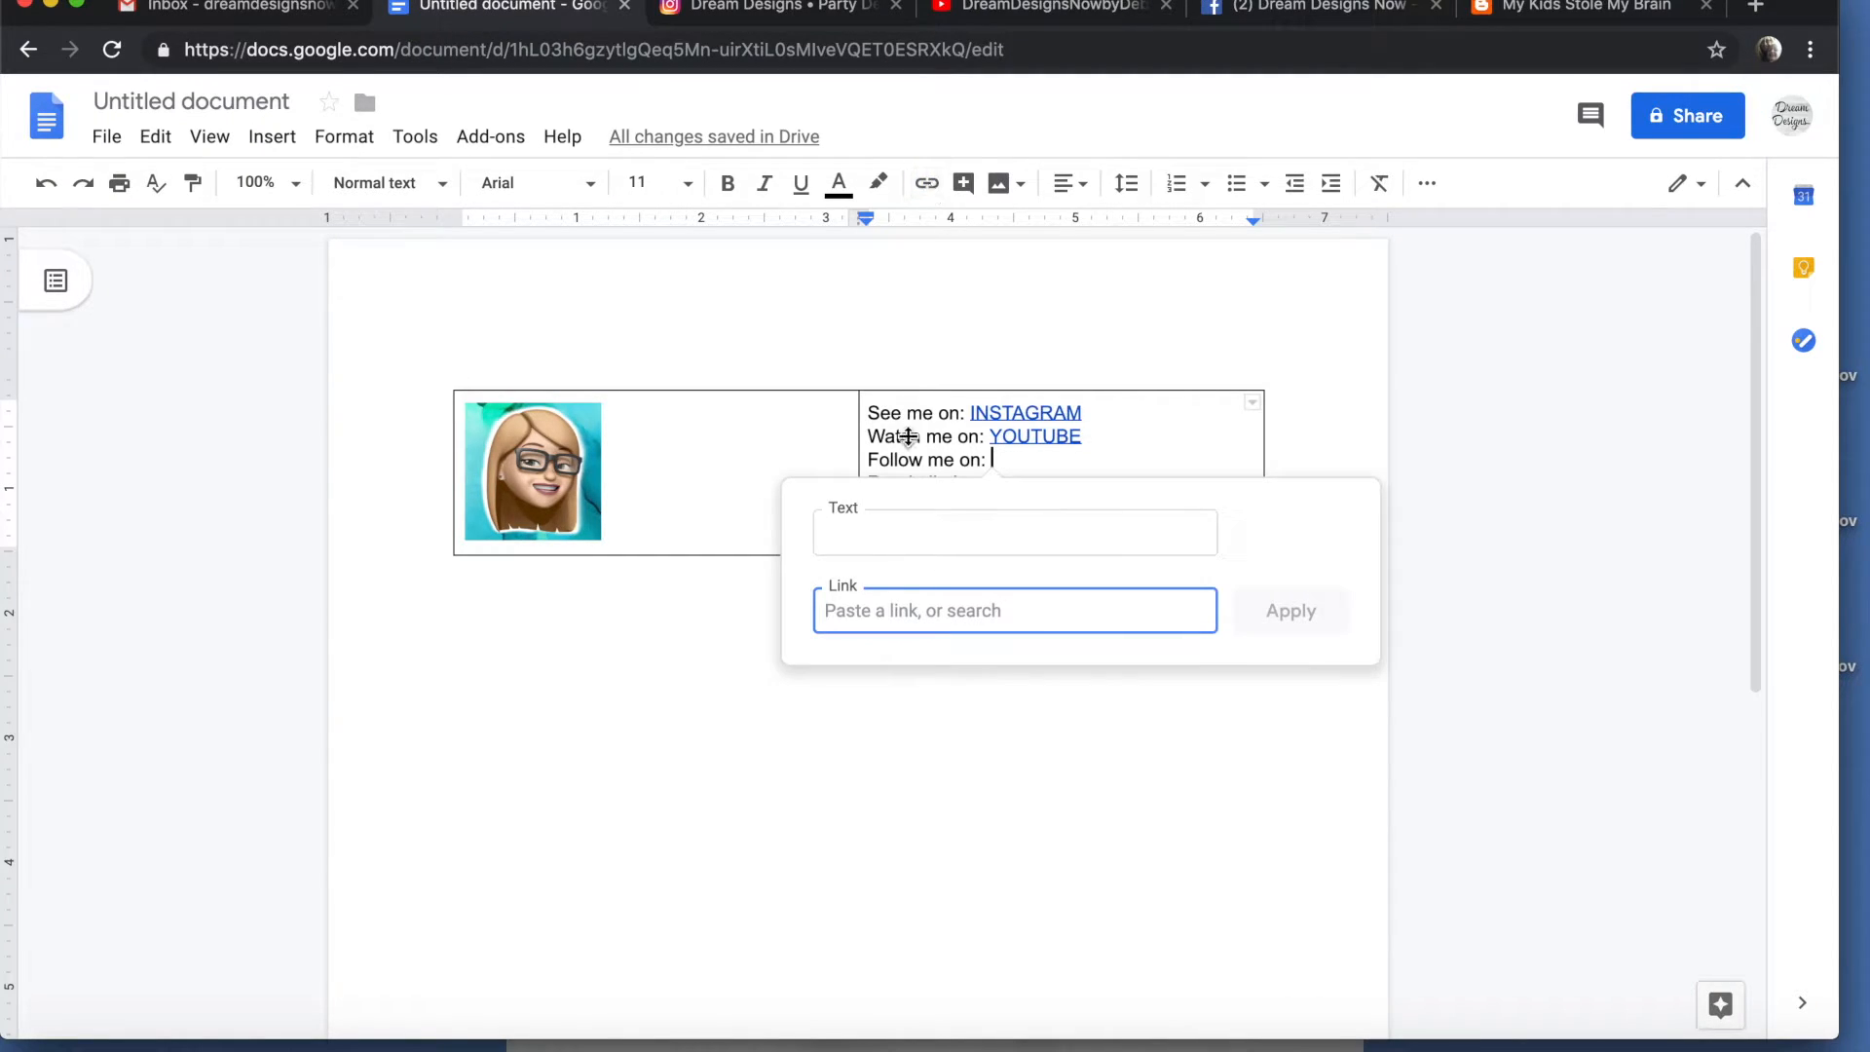
right_click(866, 610)
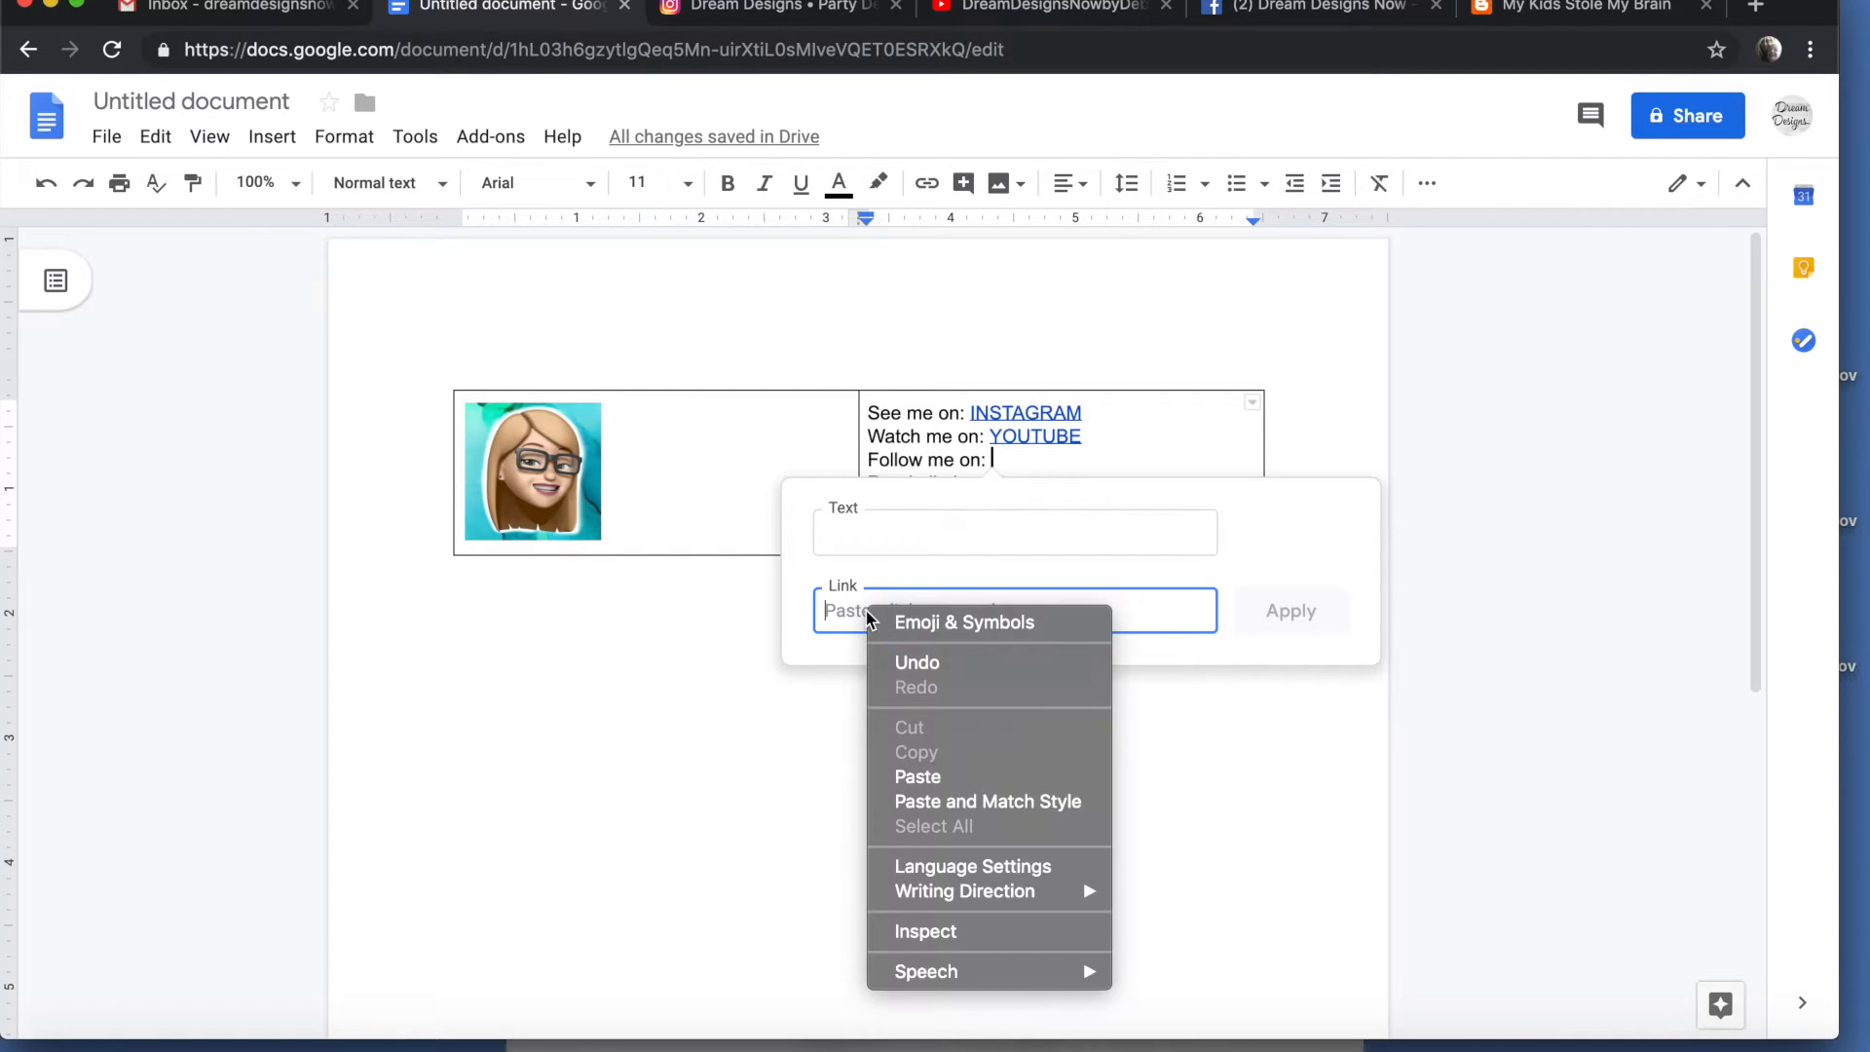
click(918, 776)
click(895, 522)
text(FACEBOOK)
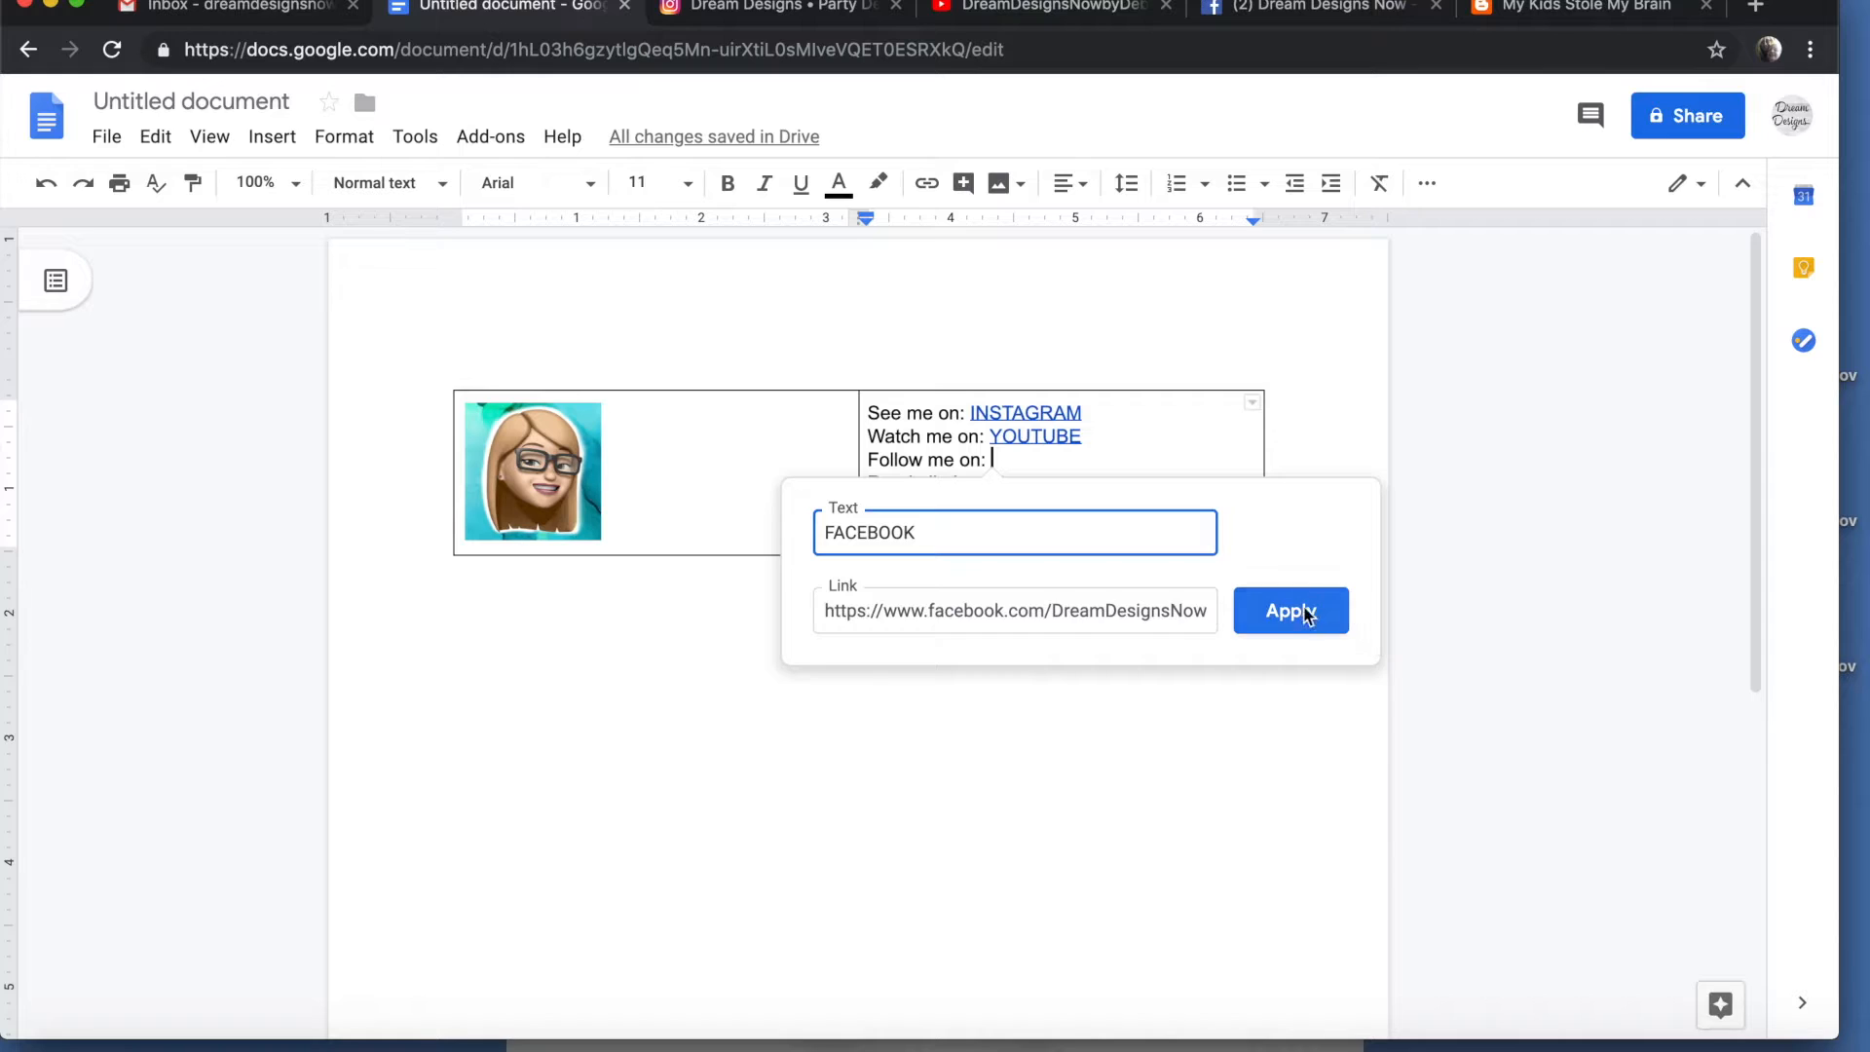
click(1293, 610)
Place the cursor after "Read all about it:" with a space and copy the web address of the open My Kids Stole My Brain blog.
click(876, 484)
click(1031, 484)
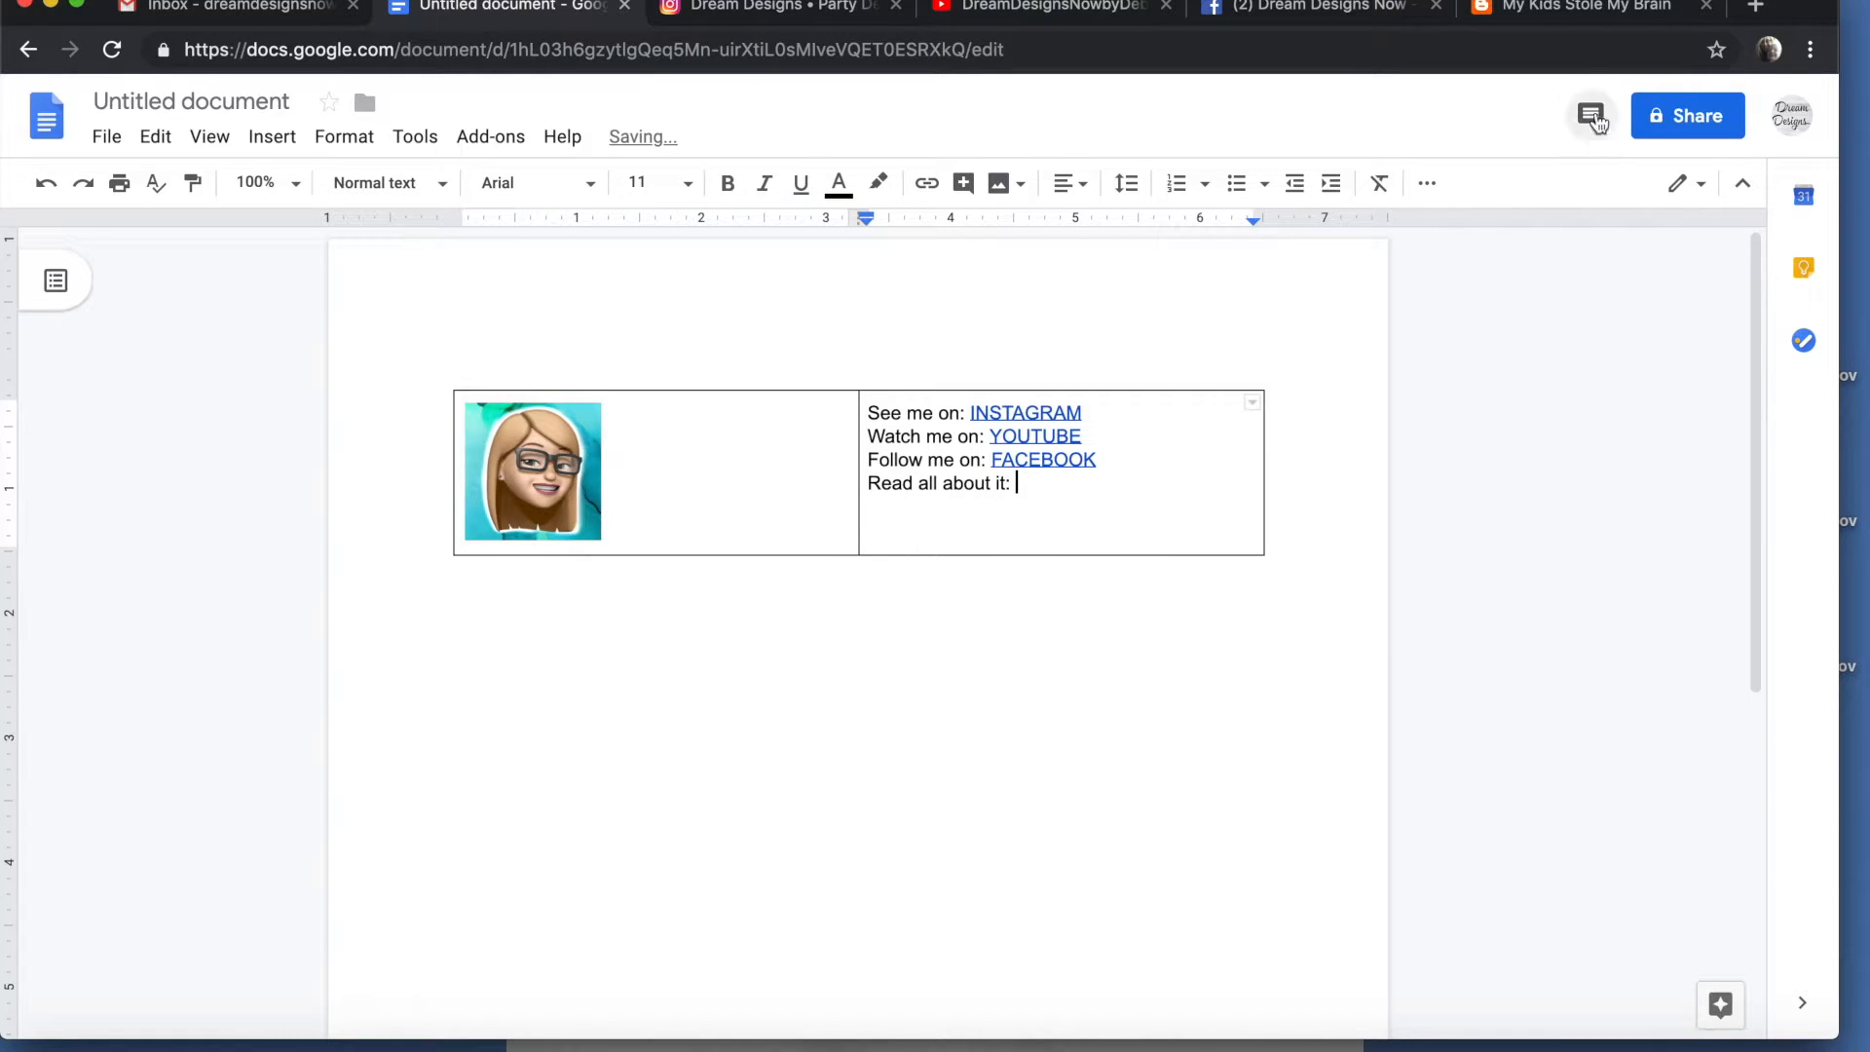
click(1580, 7)
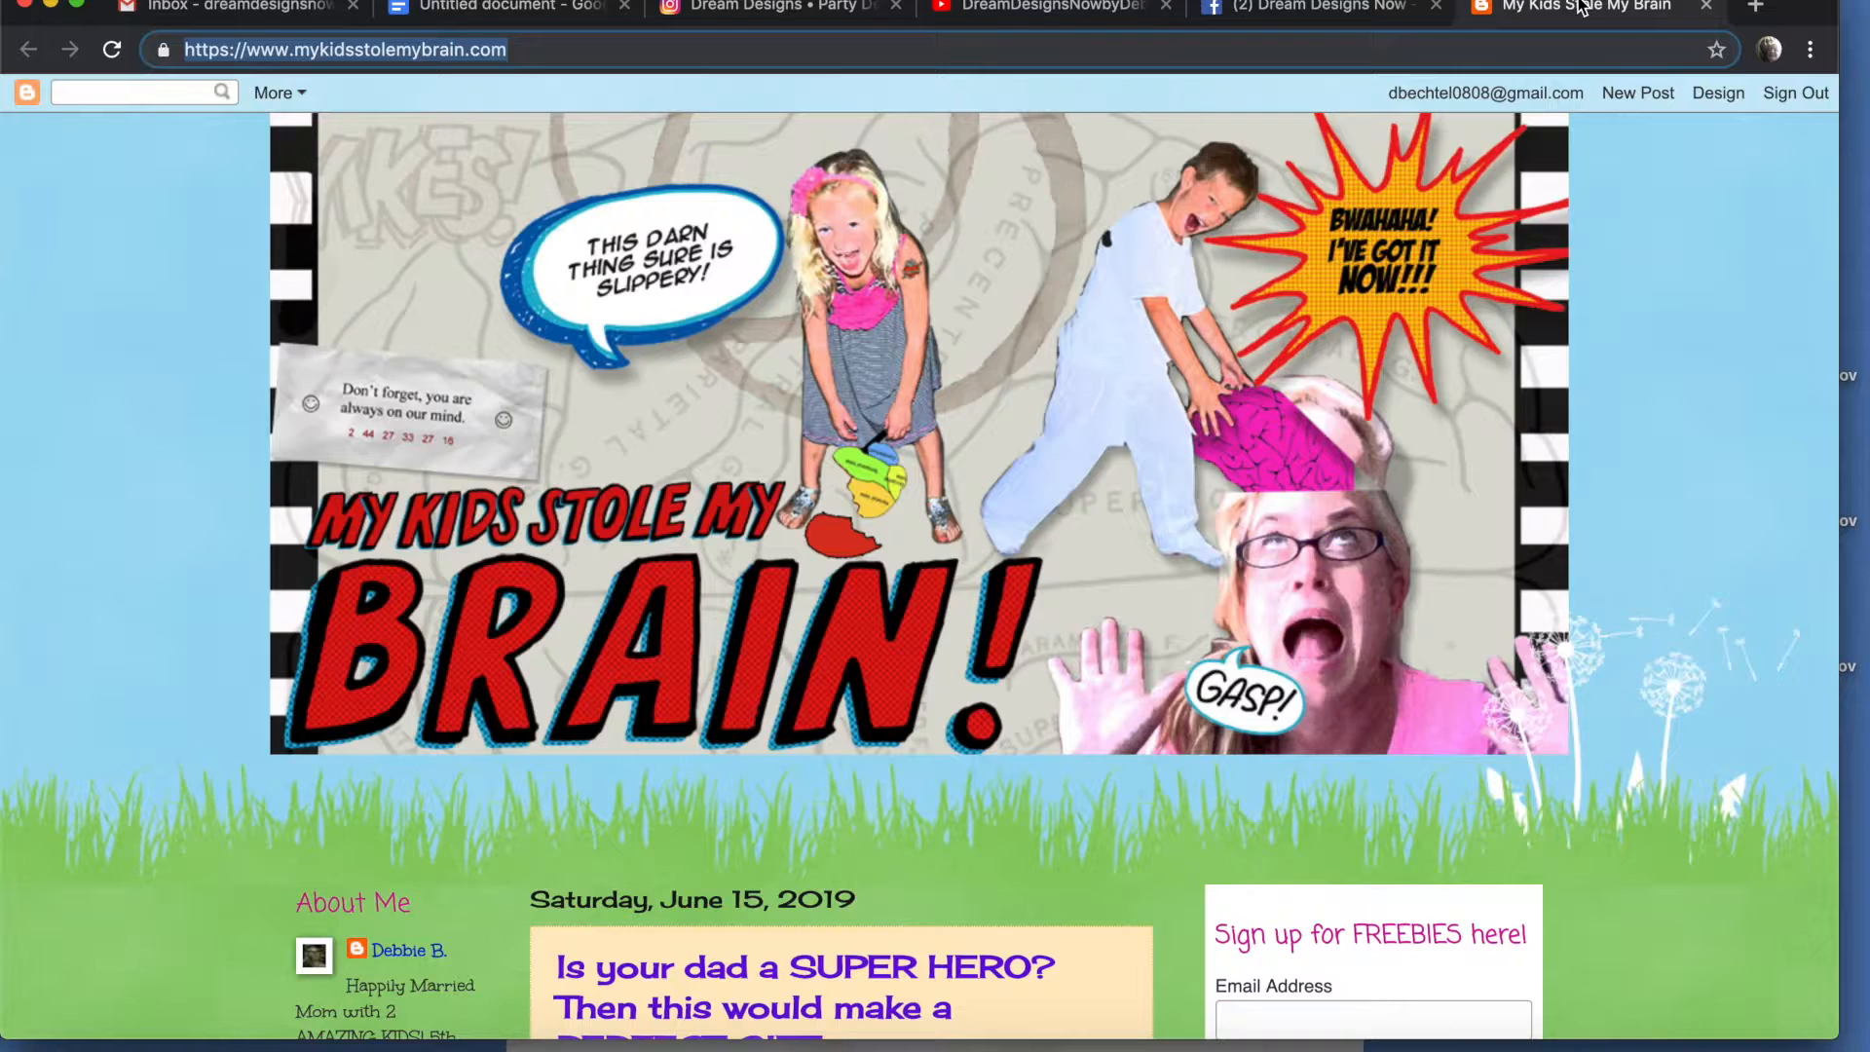
right_click(470, 48)
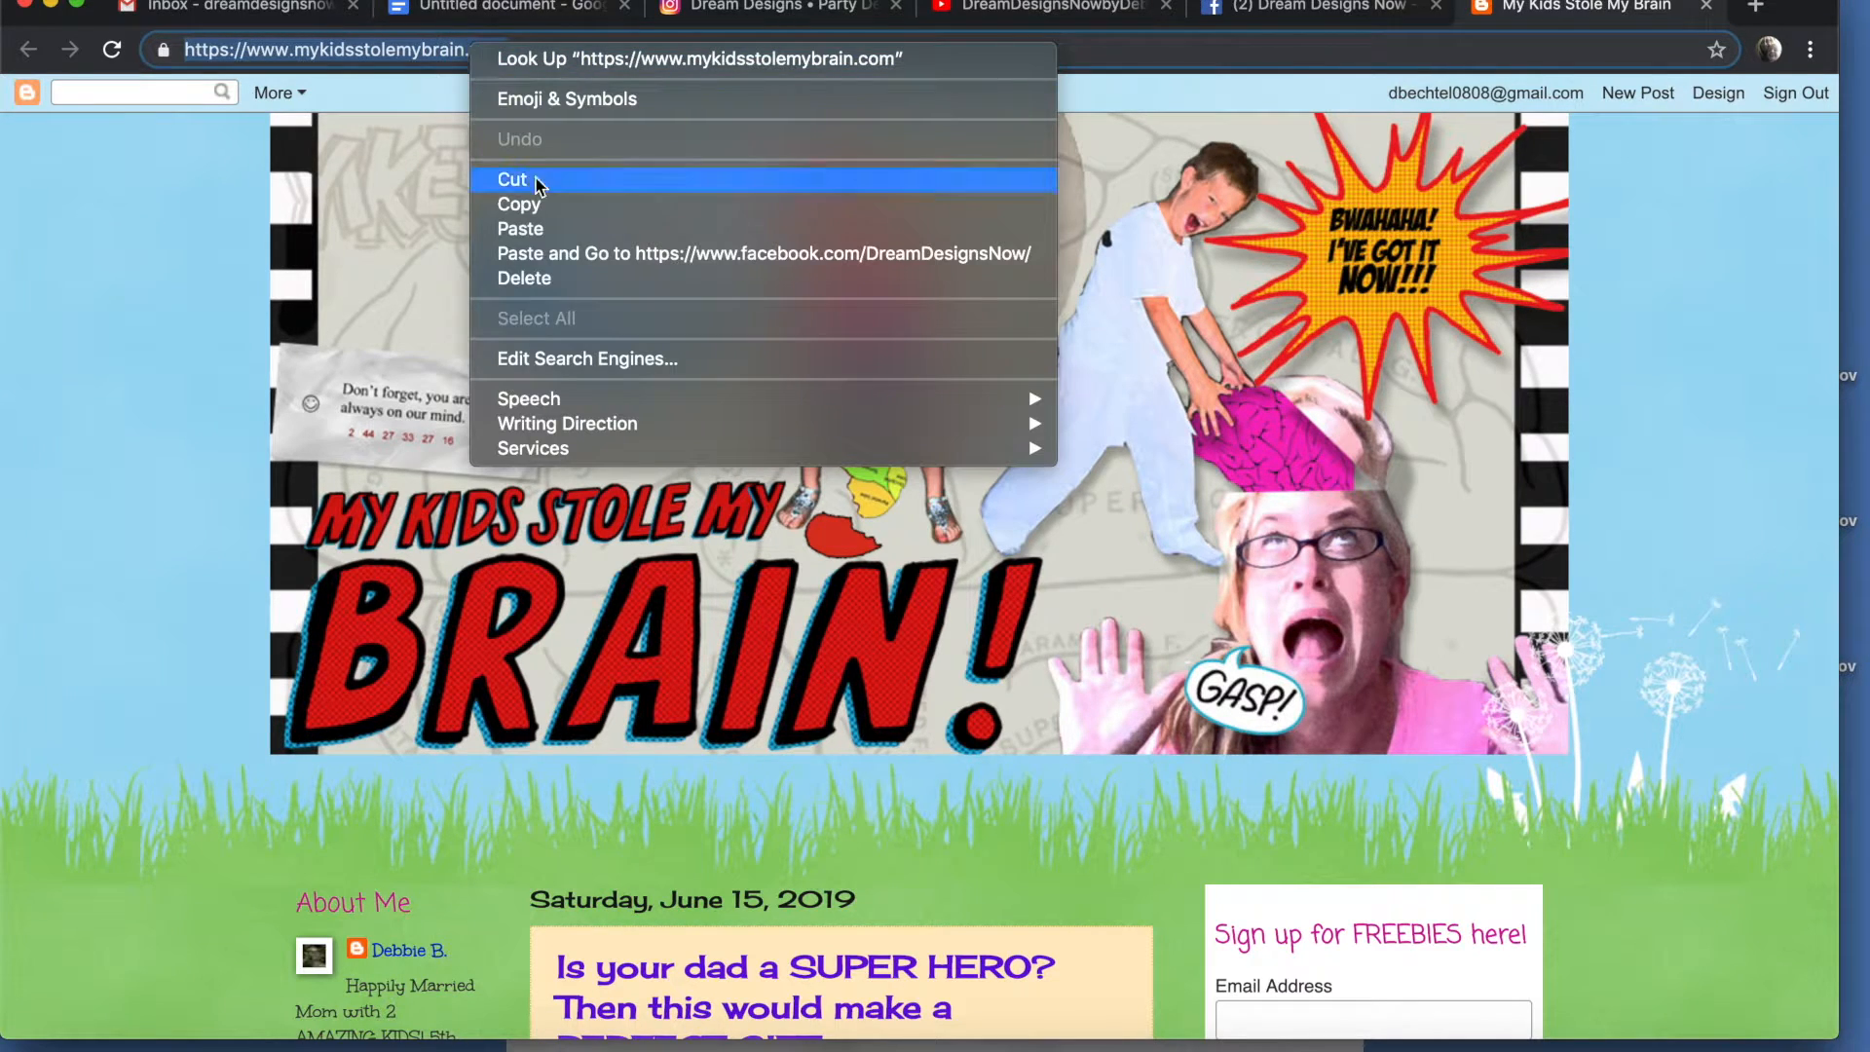
click(519, 204)
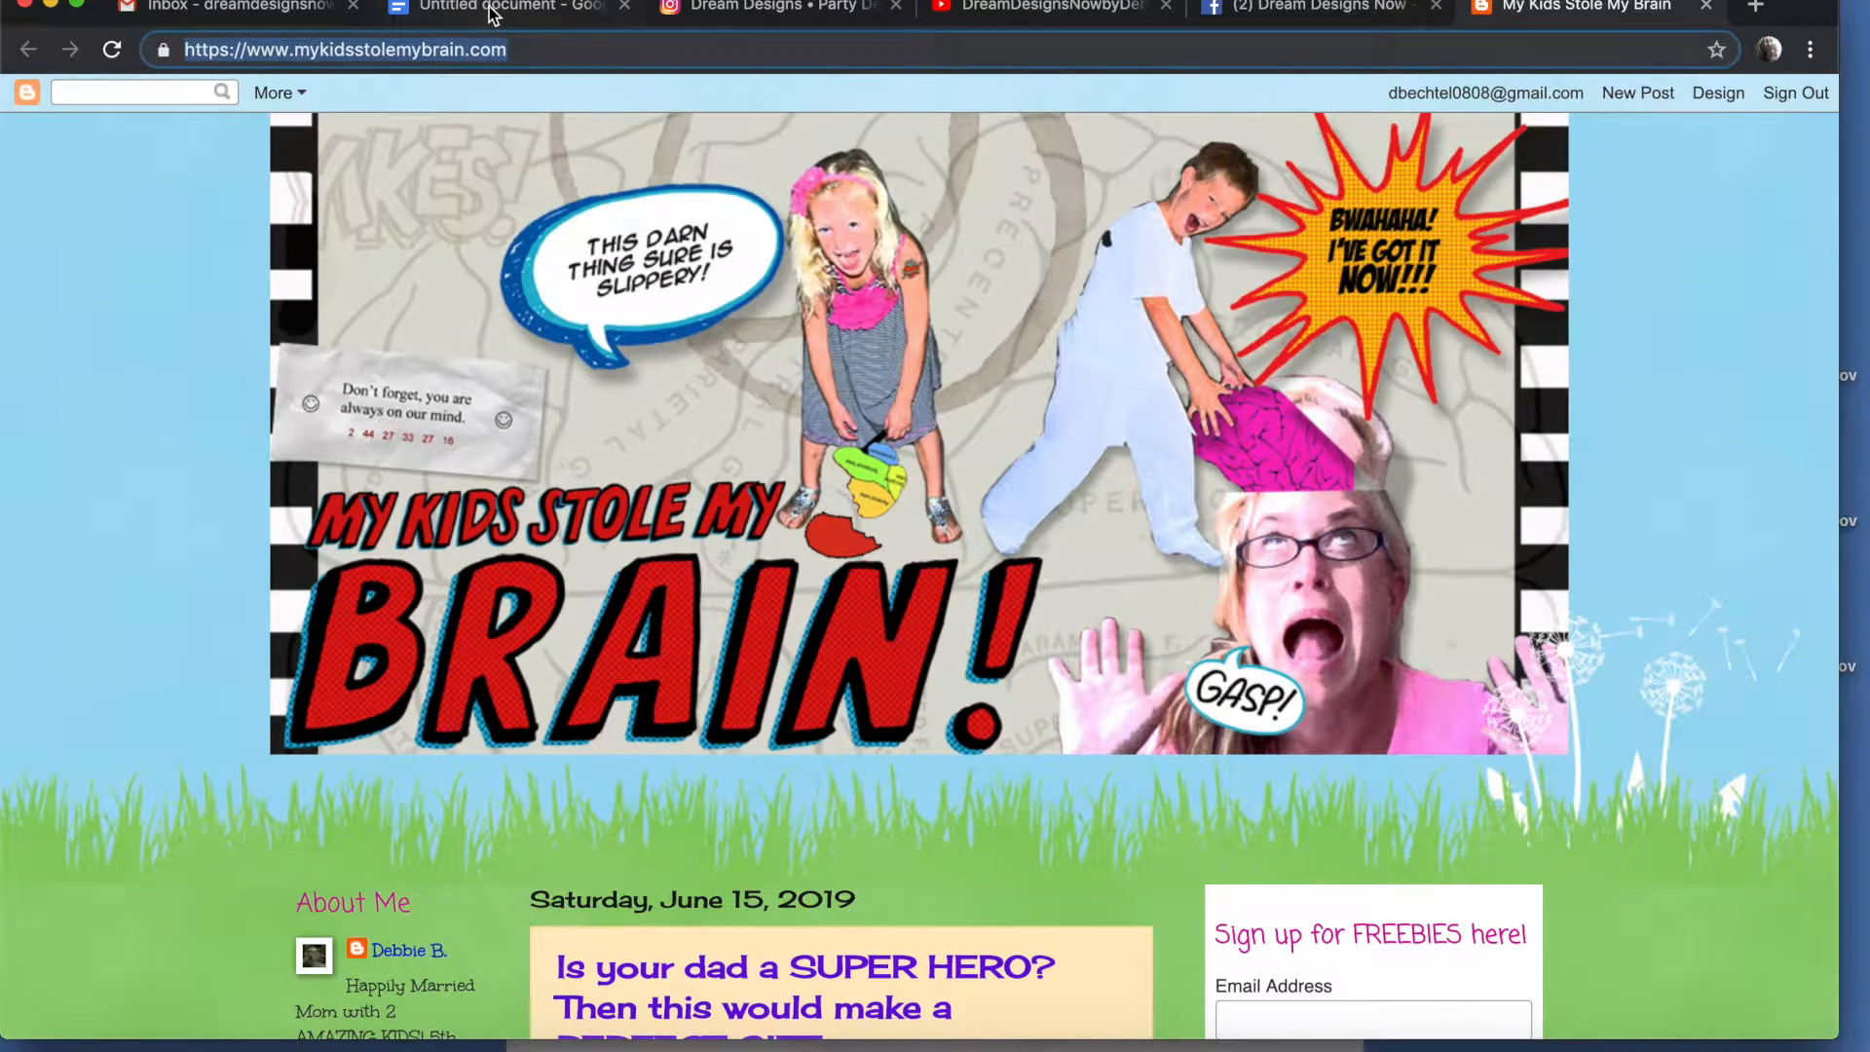
Insert a link to the copied blog address after "Read all about it:" in the document, with the display text MY BLOG.
click(496, 8)
click(920, 182)
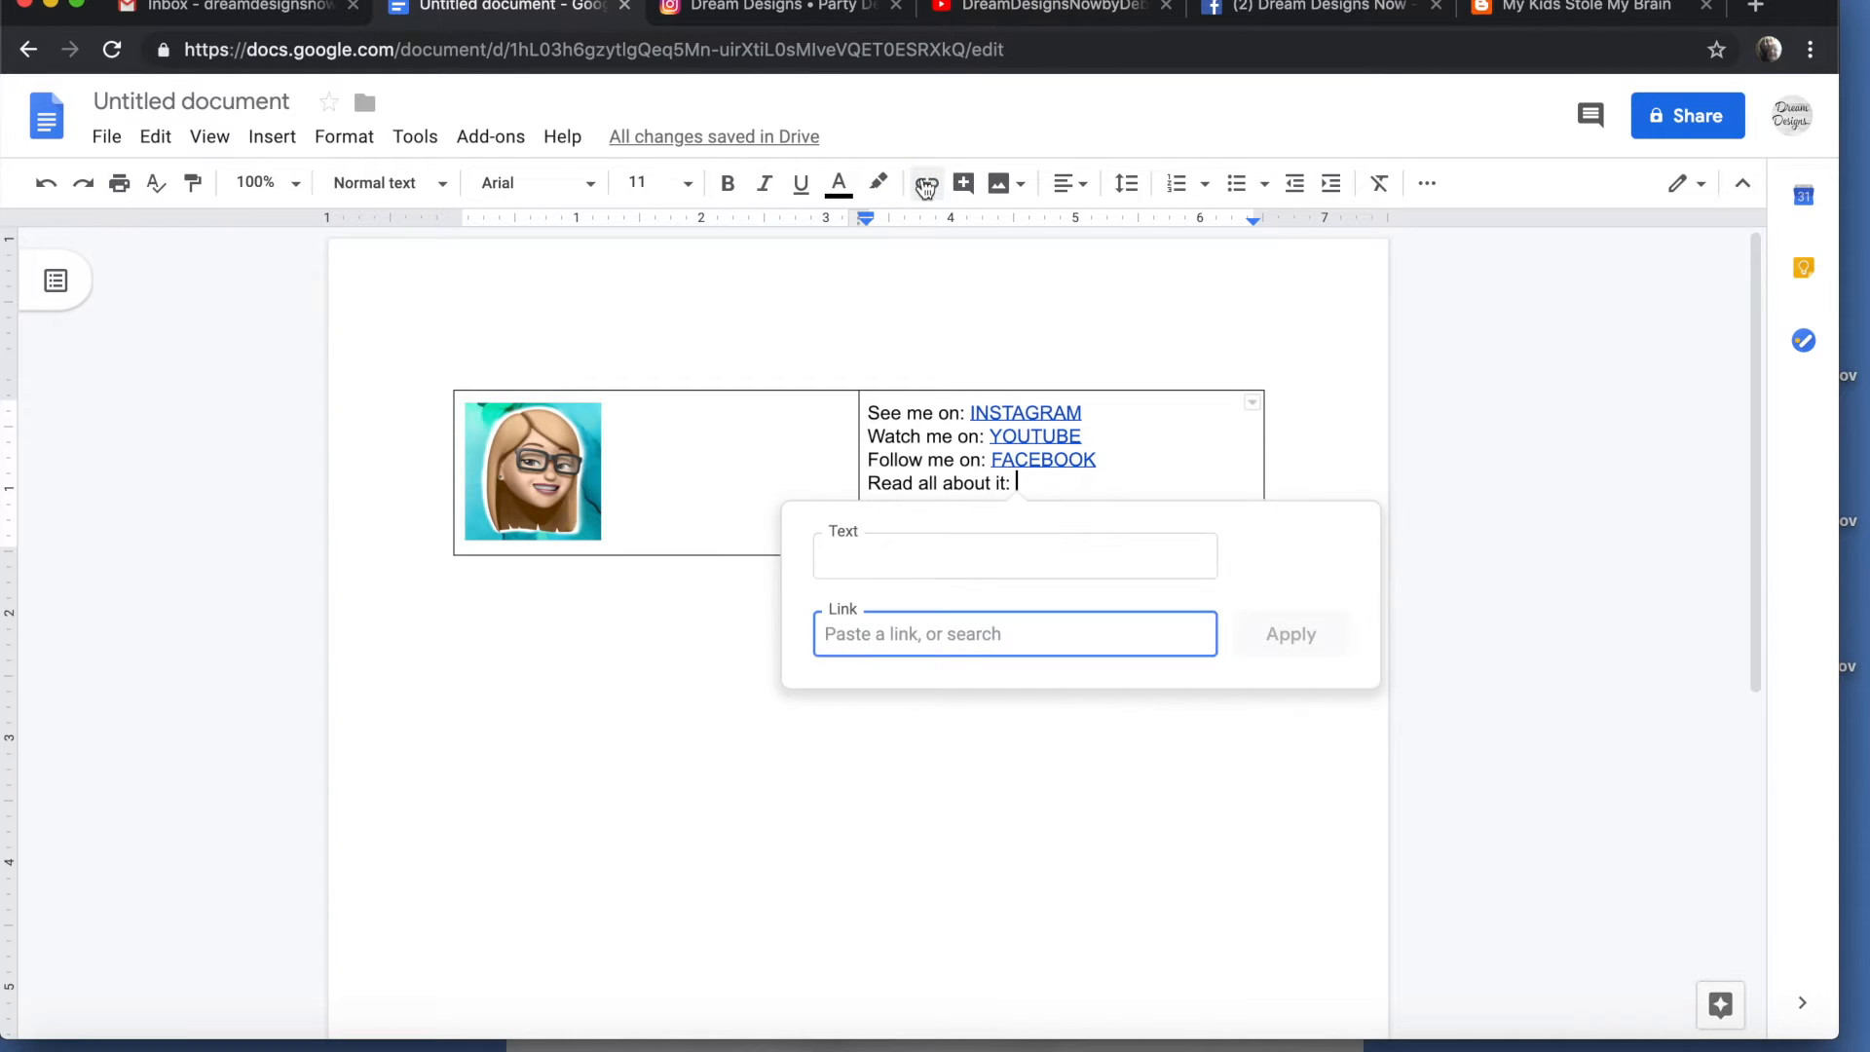
right_click(857, 630)
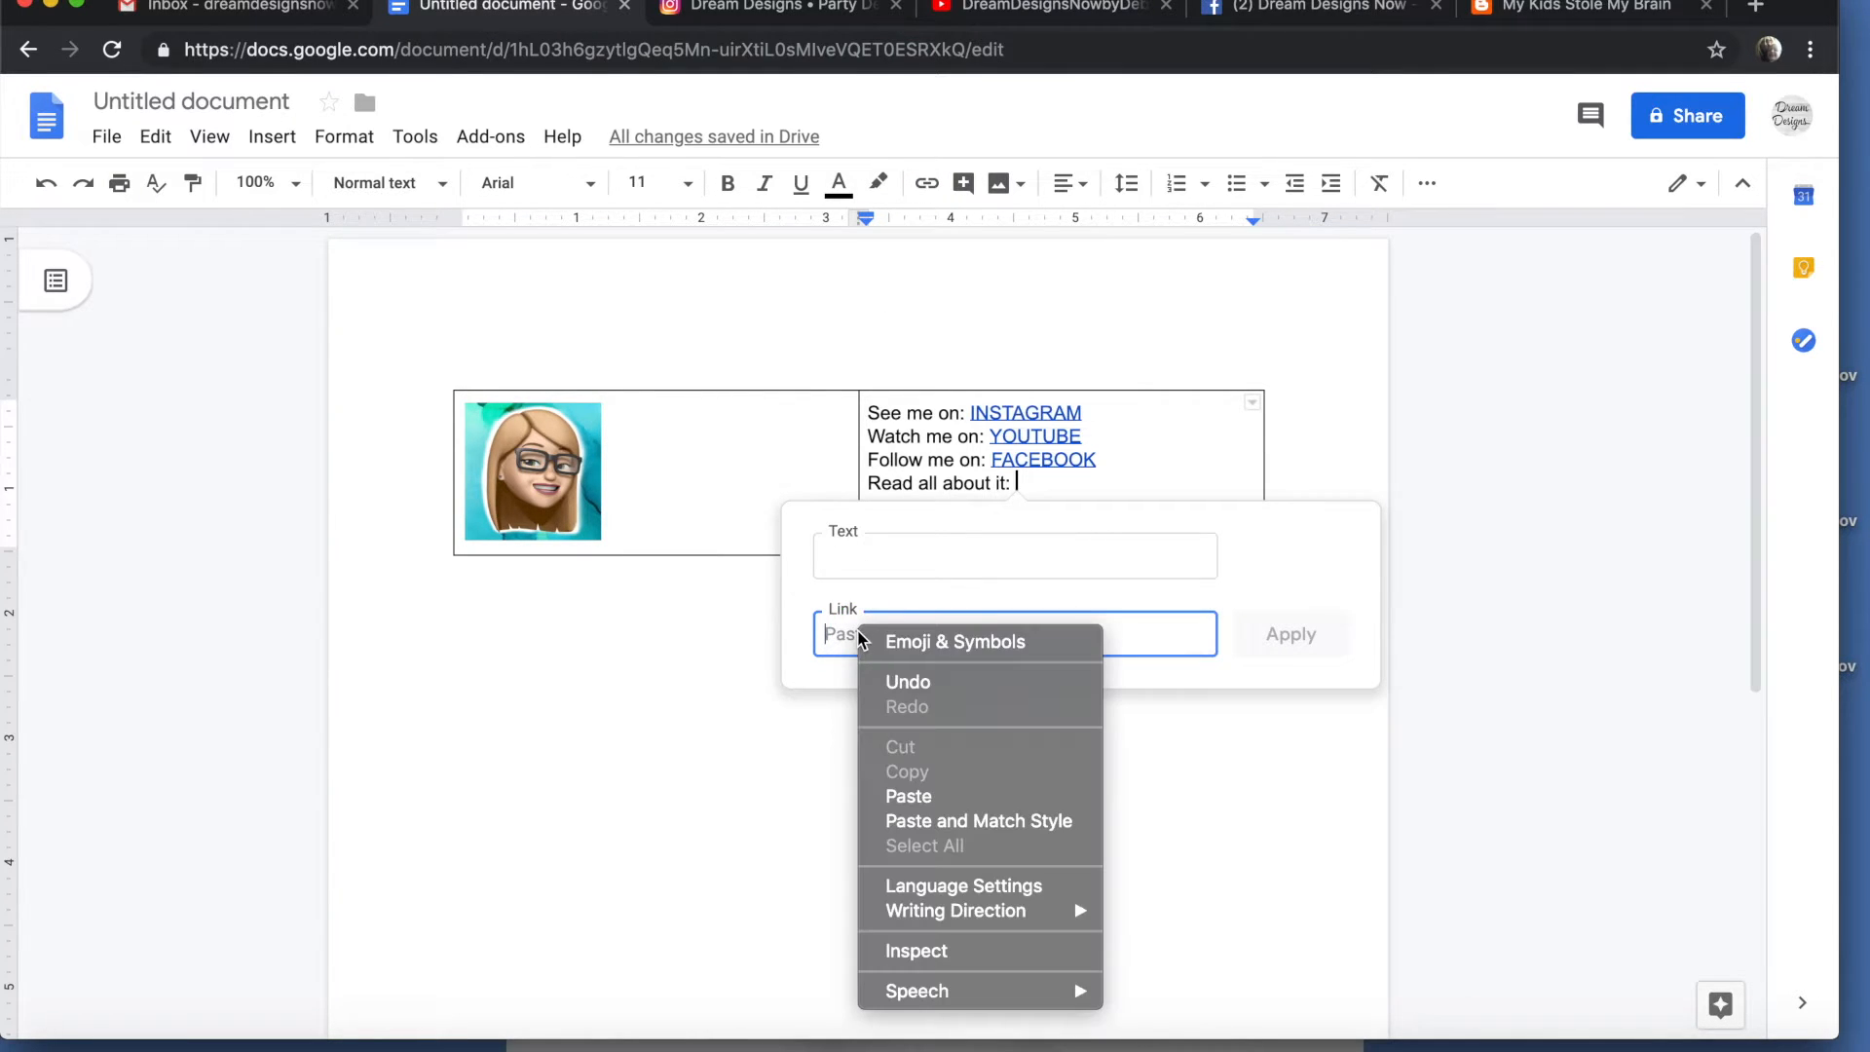
click(902, 791)
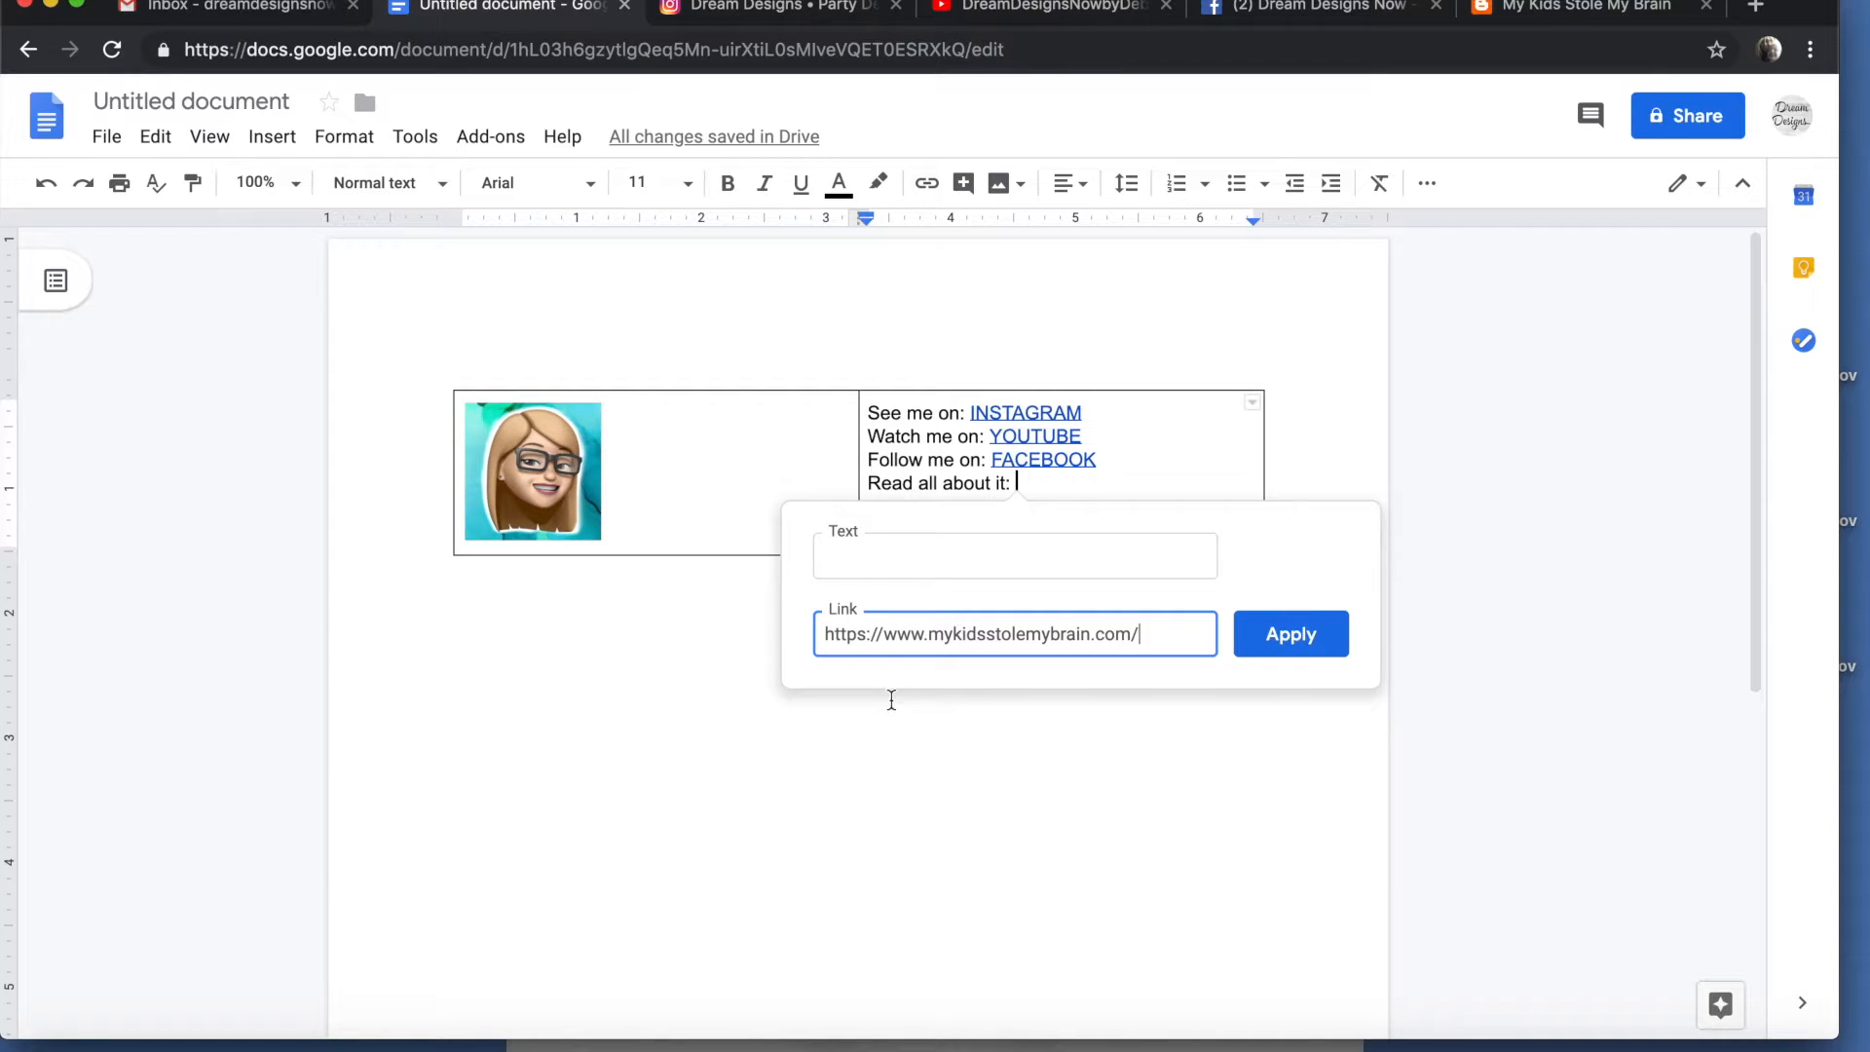
click(848, 555)
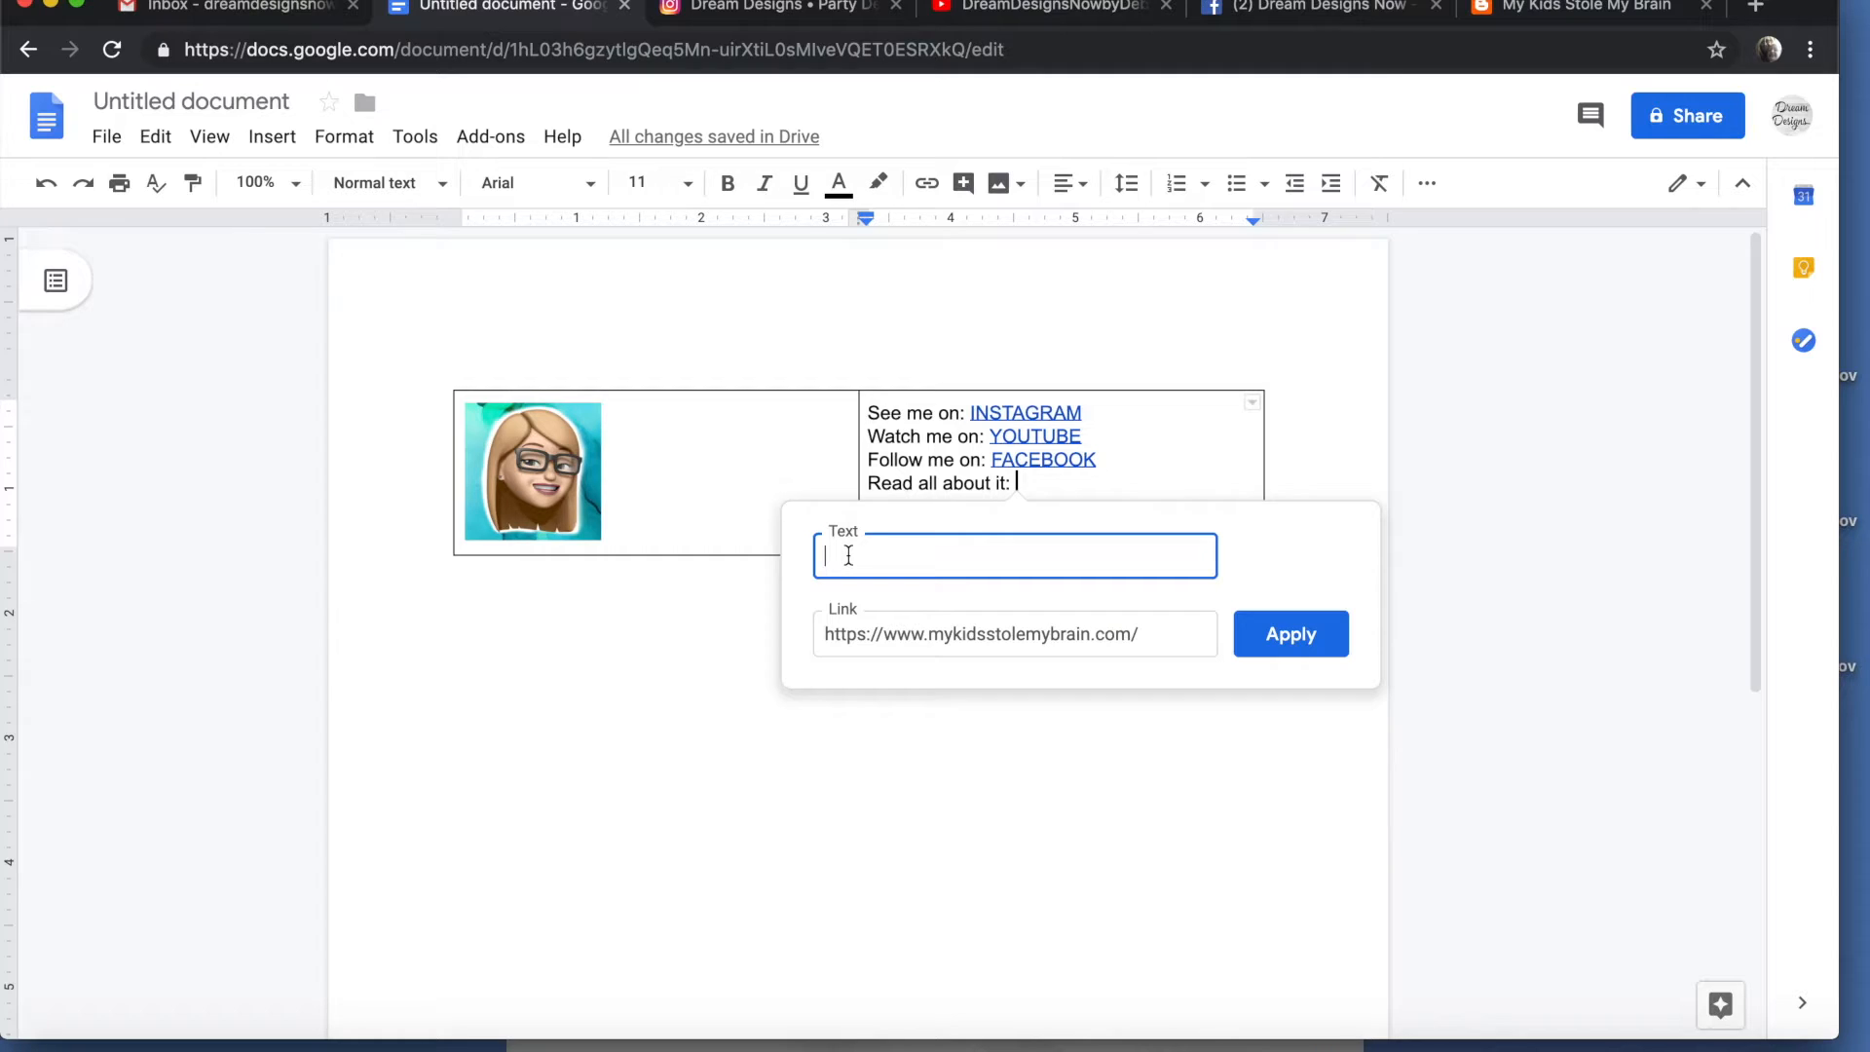
text(MY BLOG)
click(1269, 633)
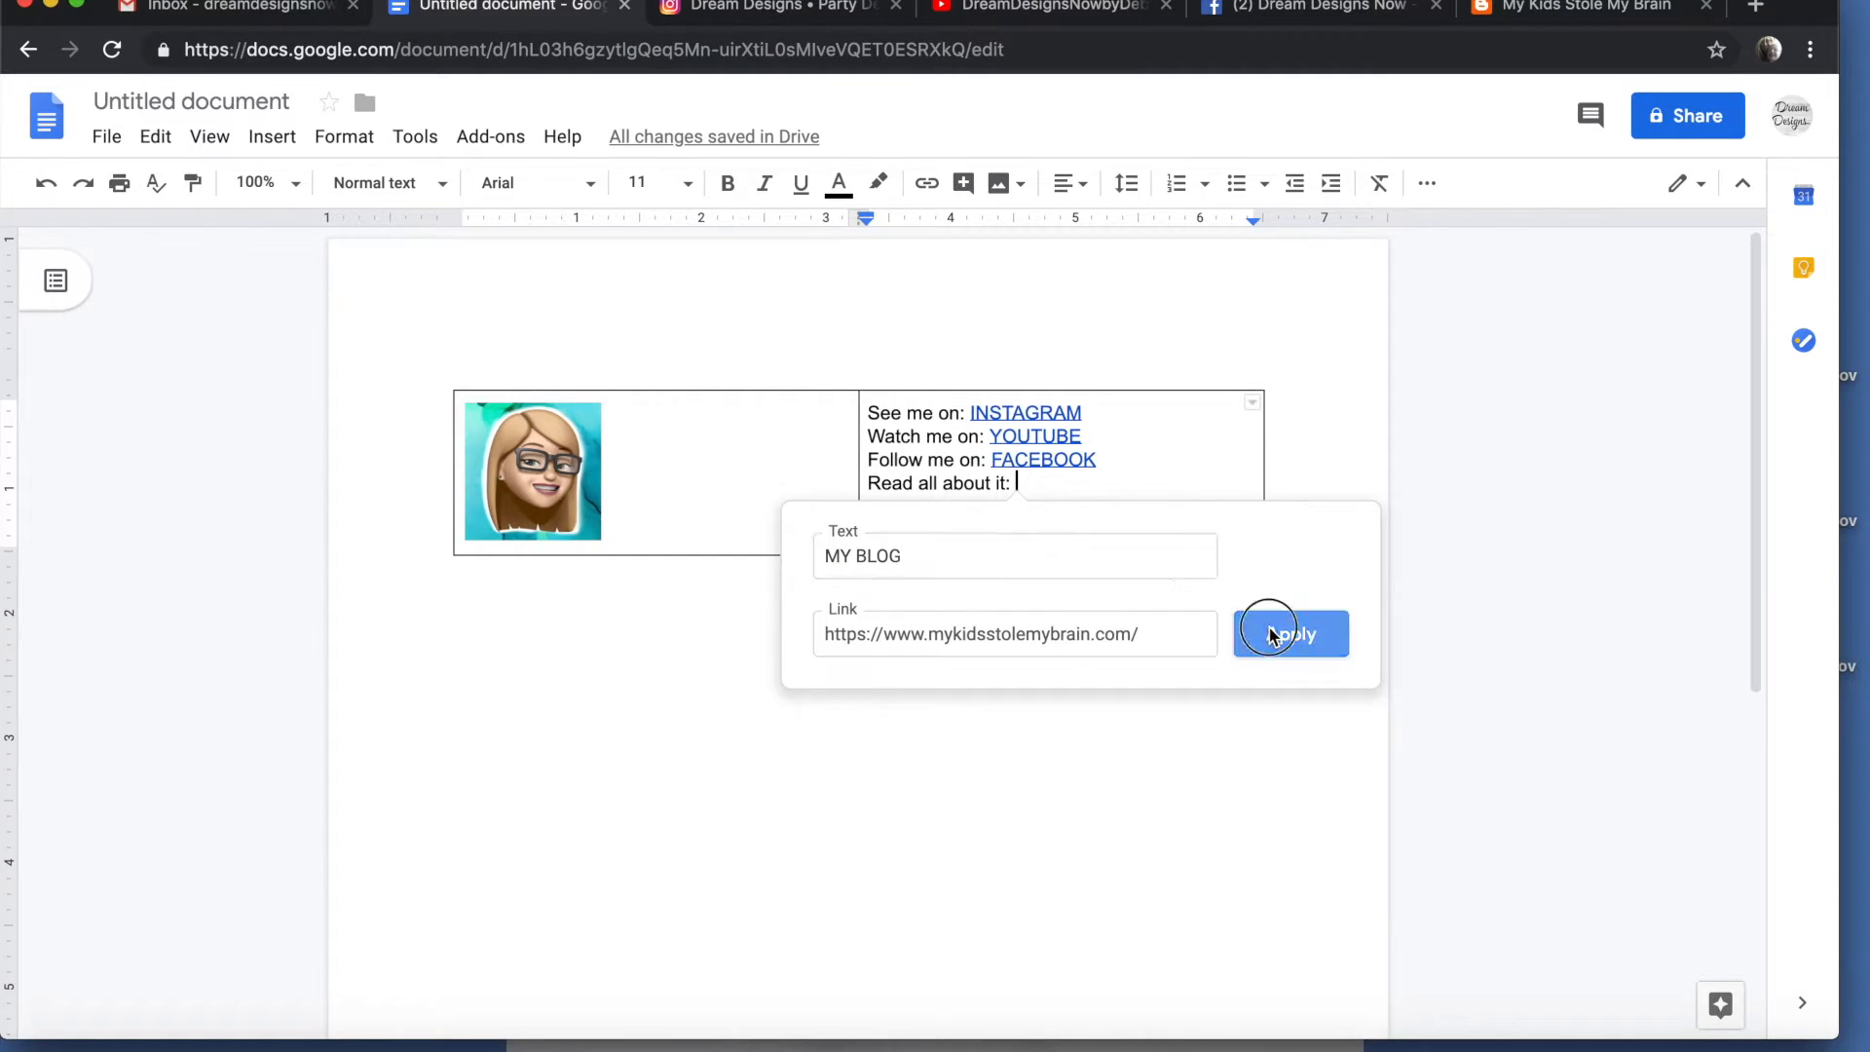
Narrow the table's avatar column to about 1.27 inches so that it fits closely around the image.
double_click(1209, 420)
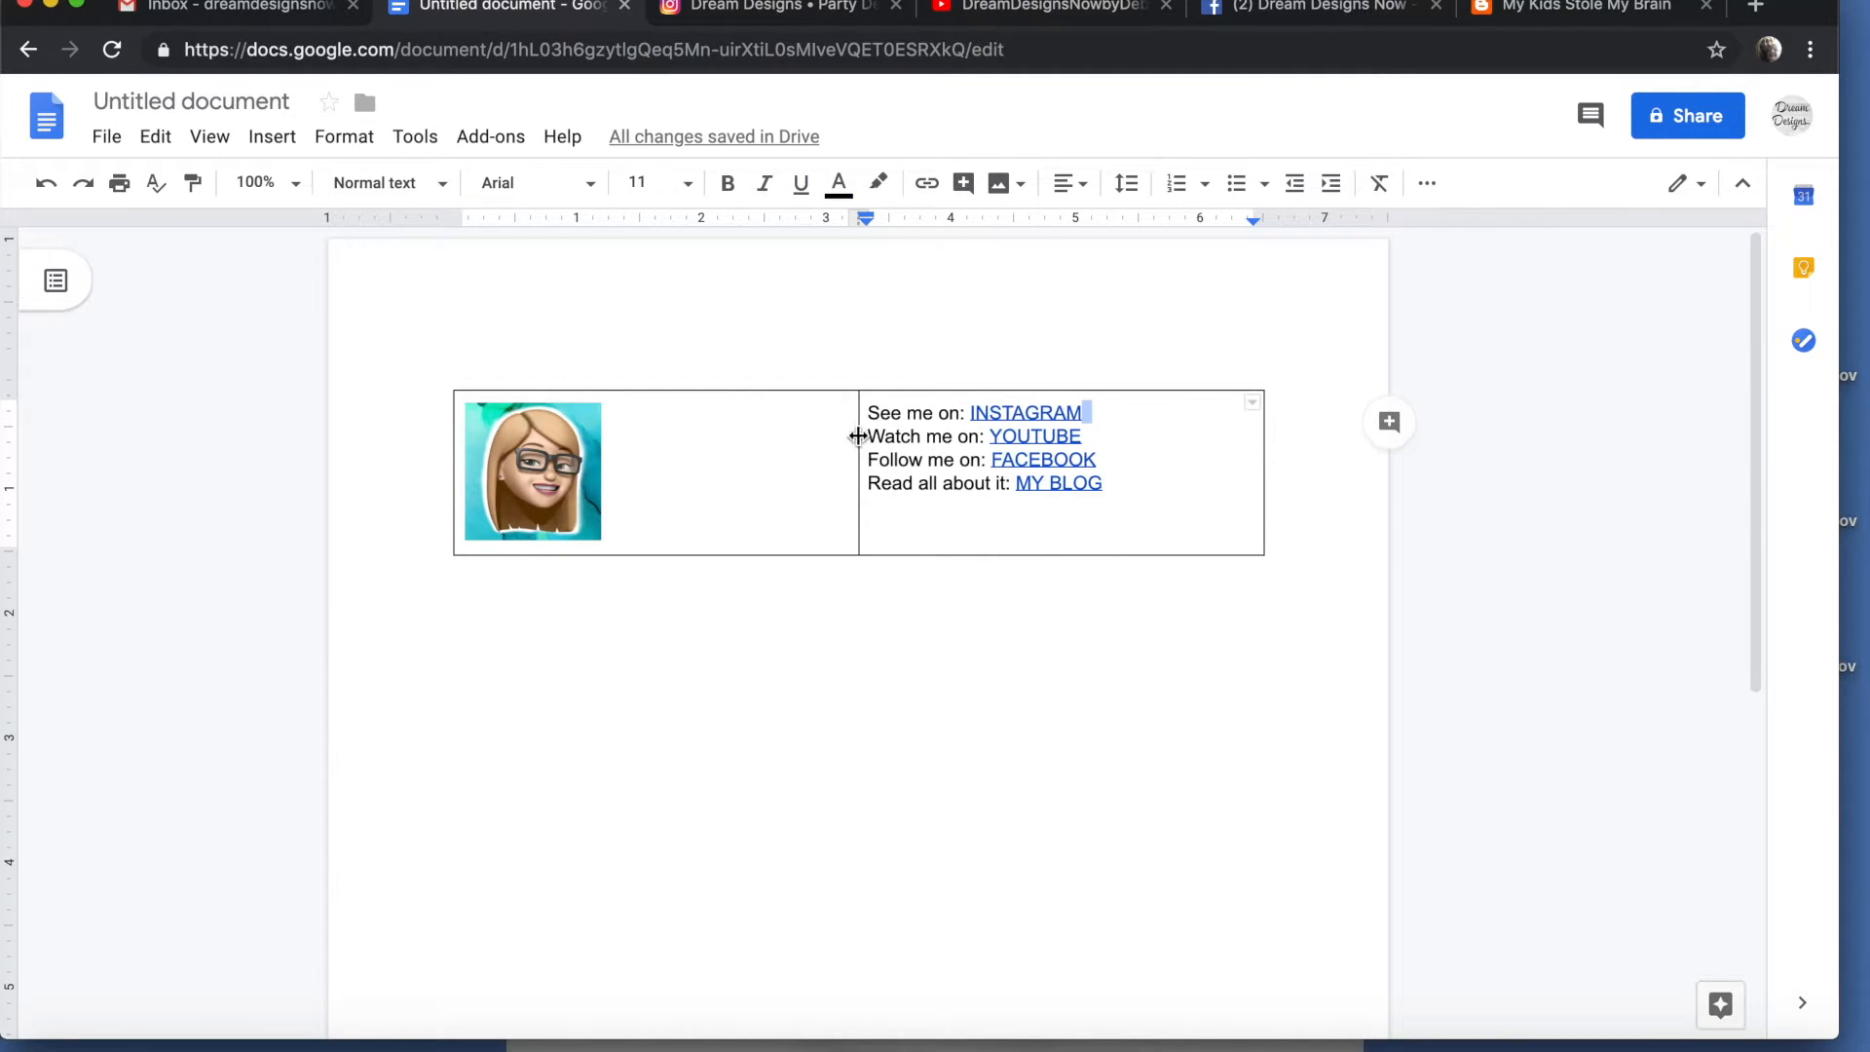
drag(858, 435, 611, 440)
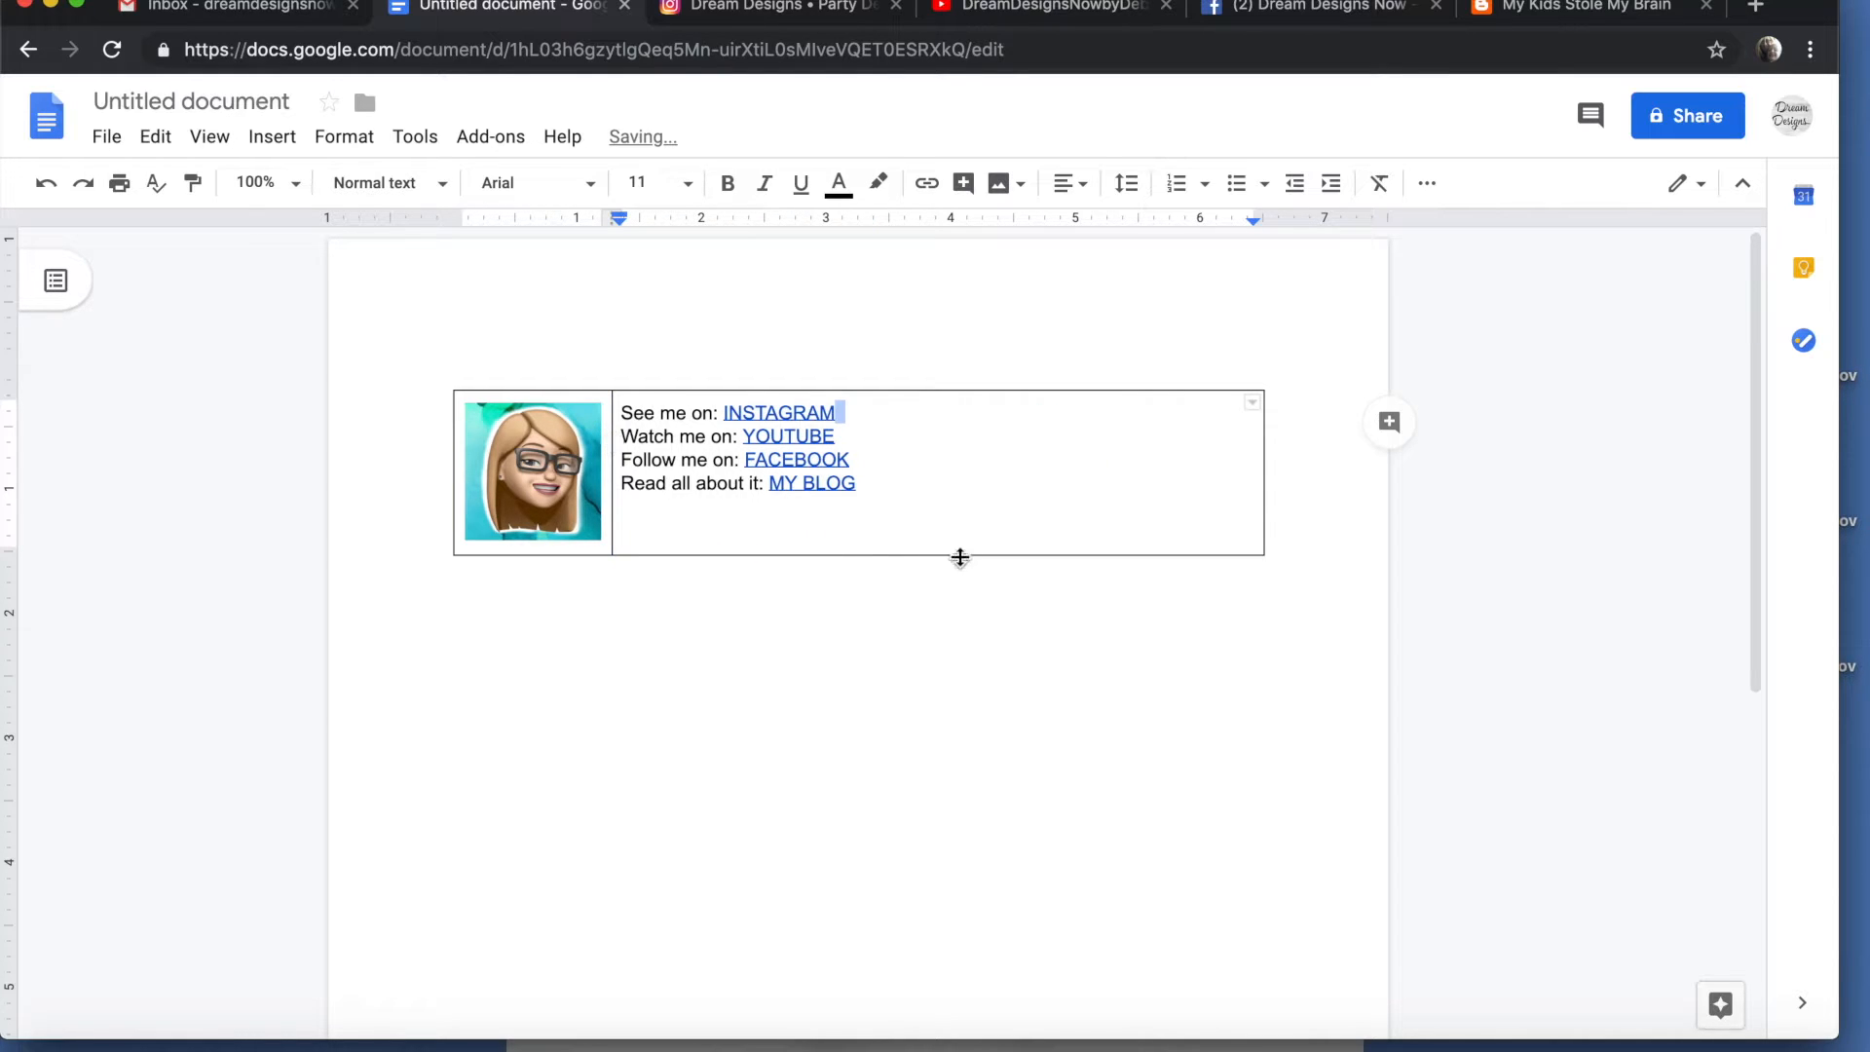
click(968, 501)
click(823, 733)
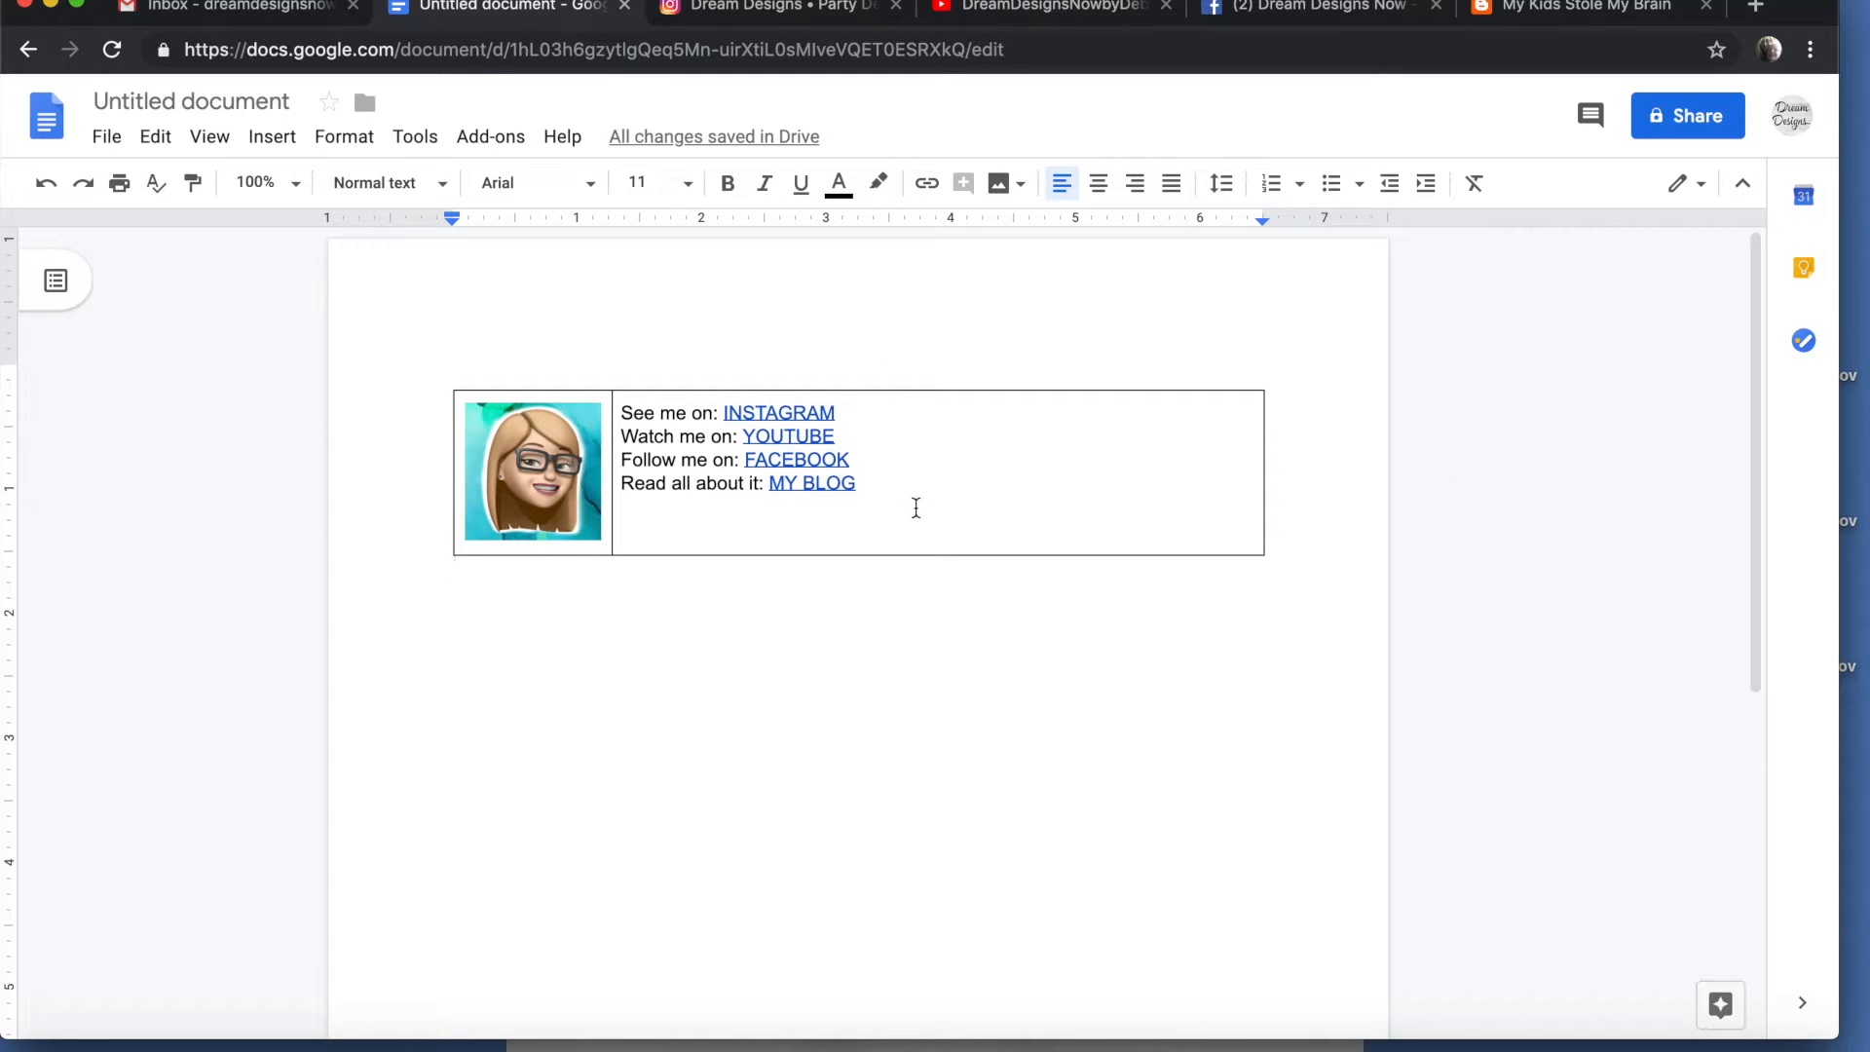
Select both table cells and set the table border to white with a width of 0 pt.
drag(885, 505, 475, 431)
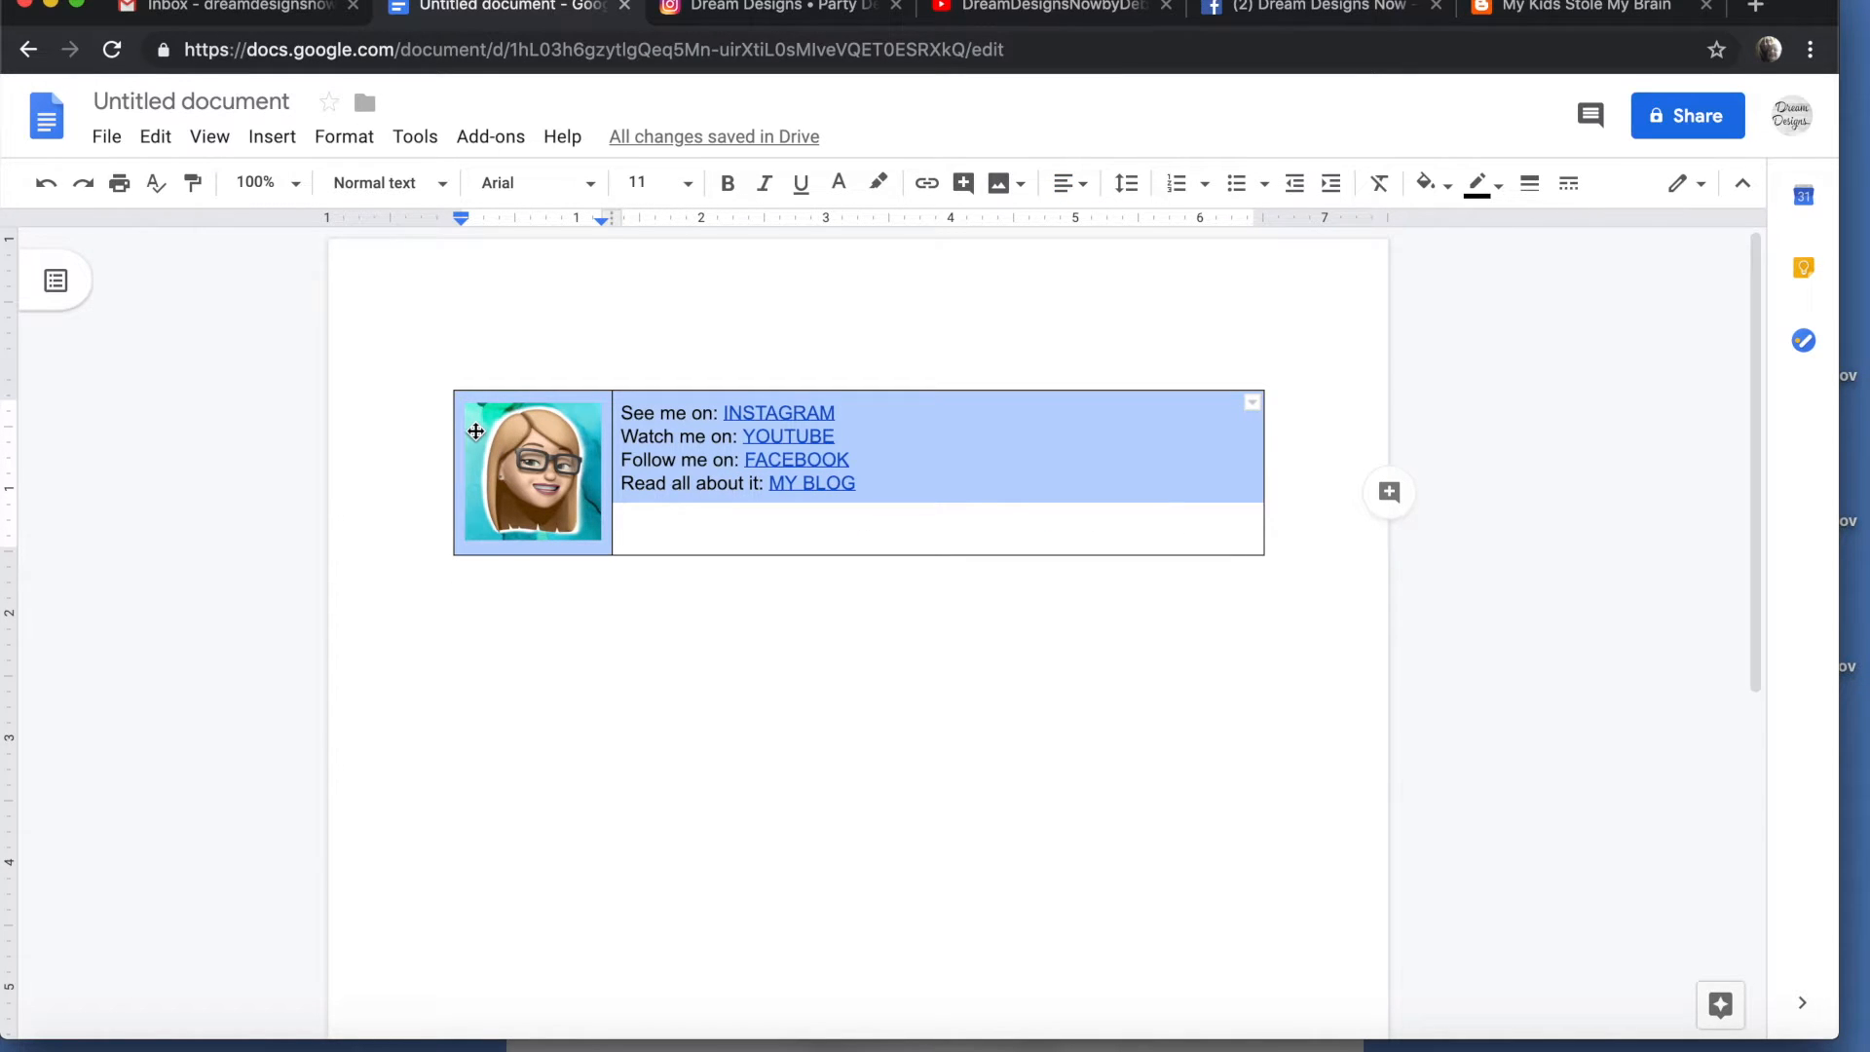
click(343, 141)
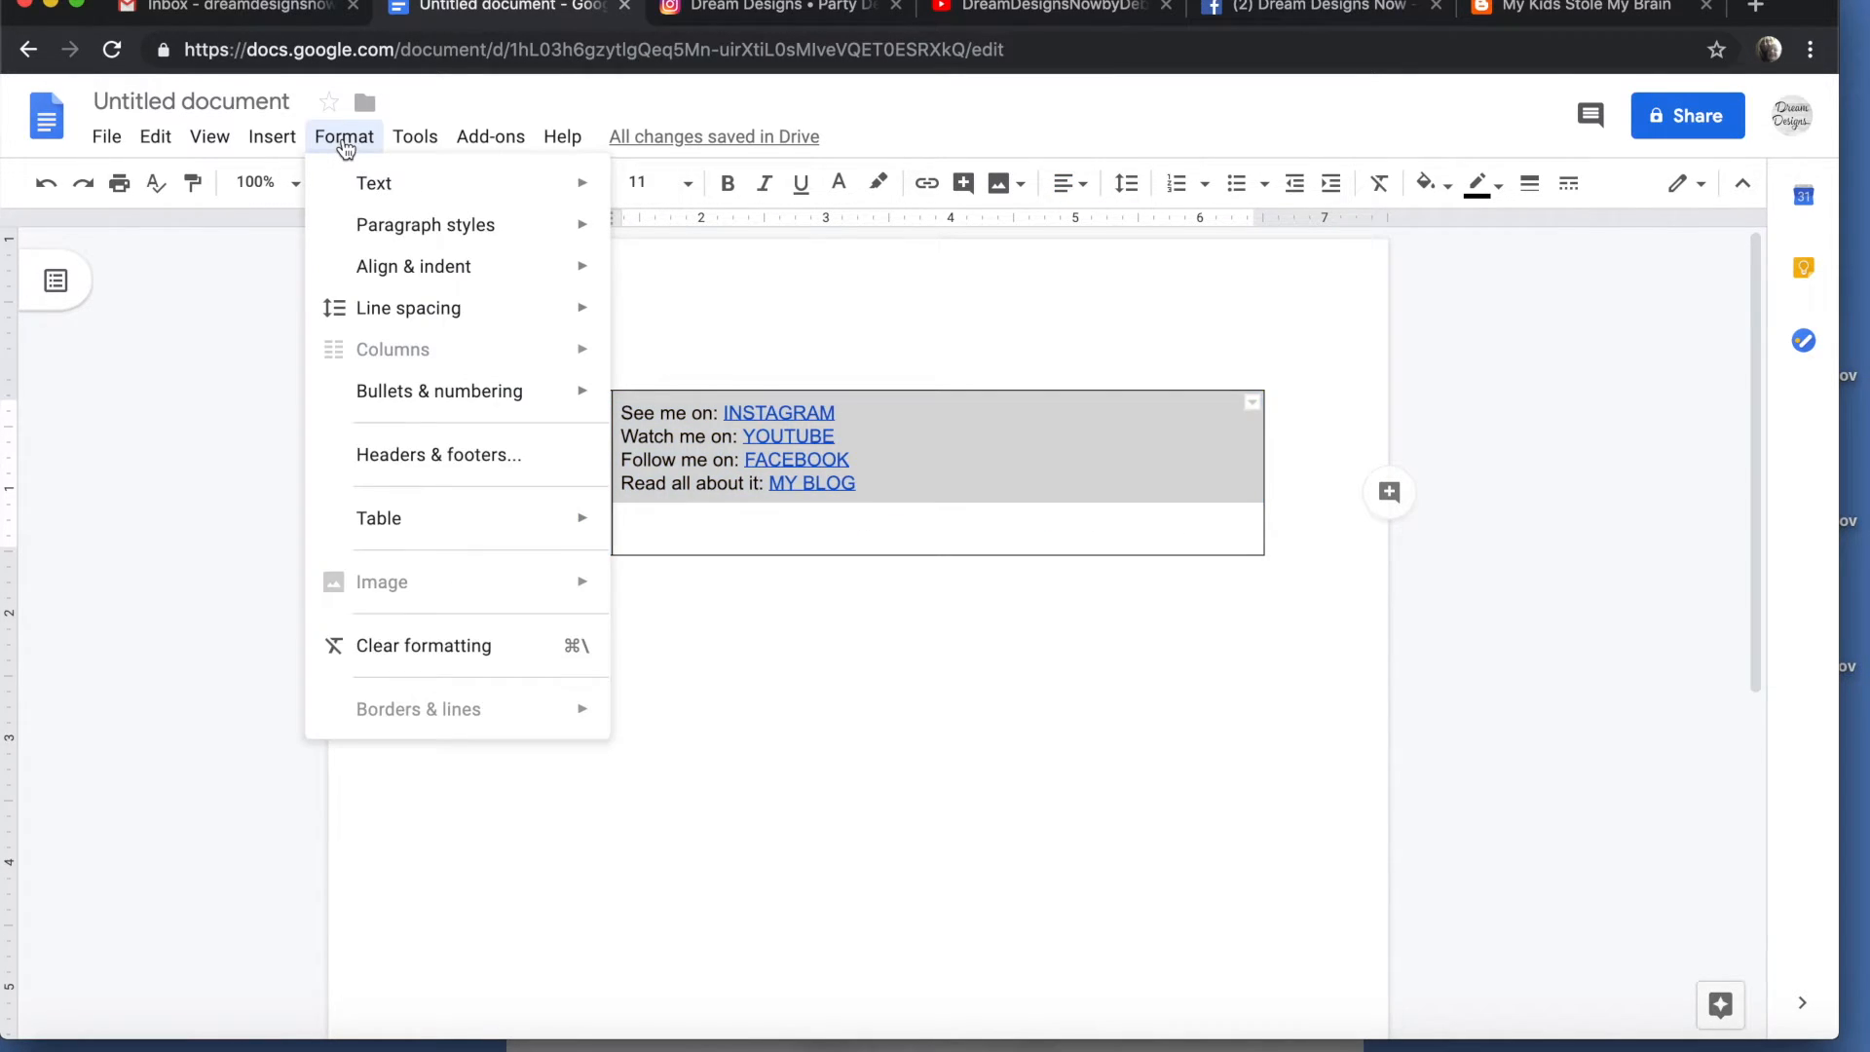
mouse_move(378, 518)
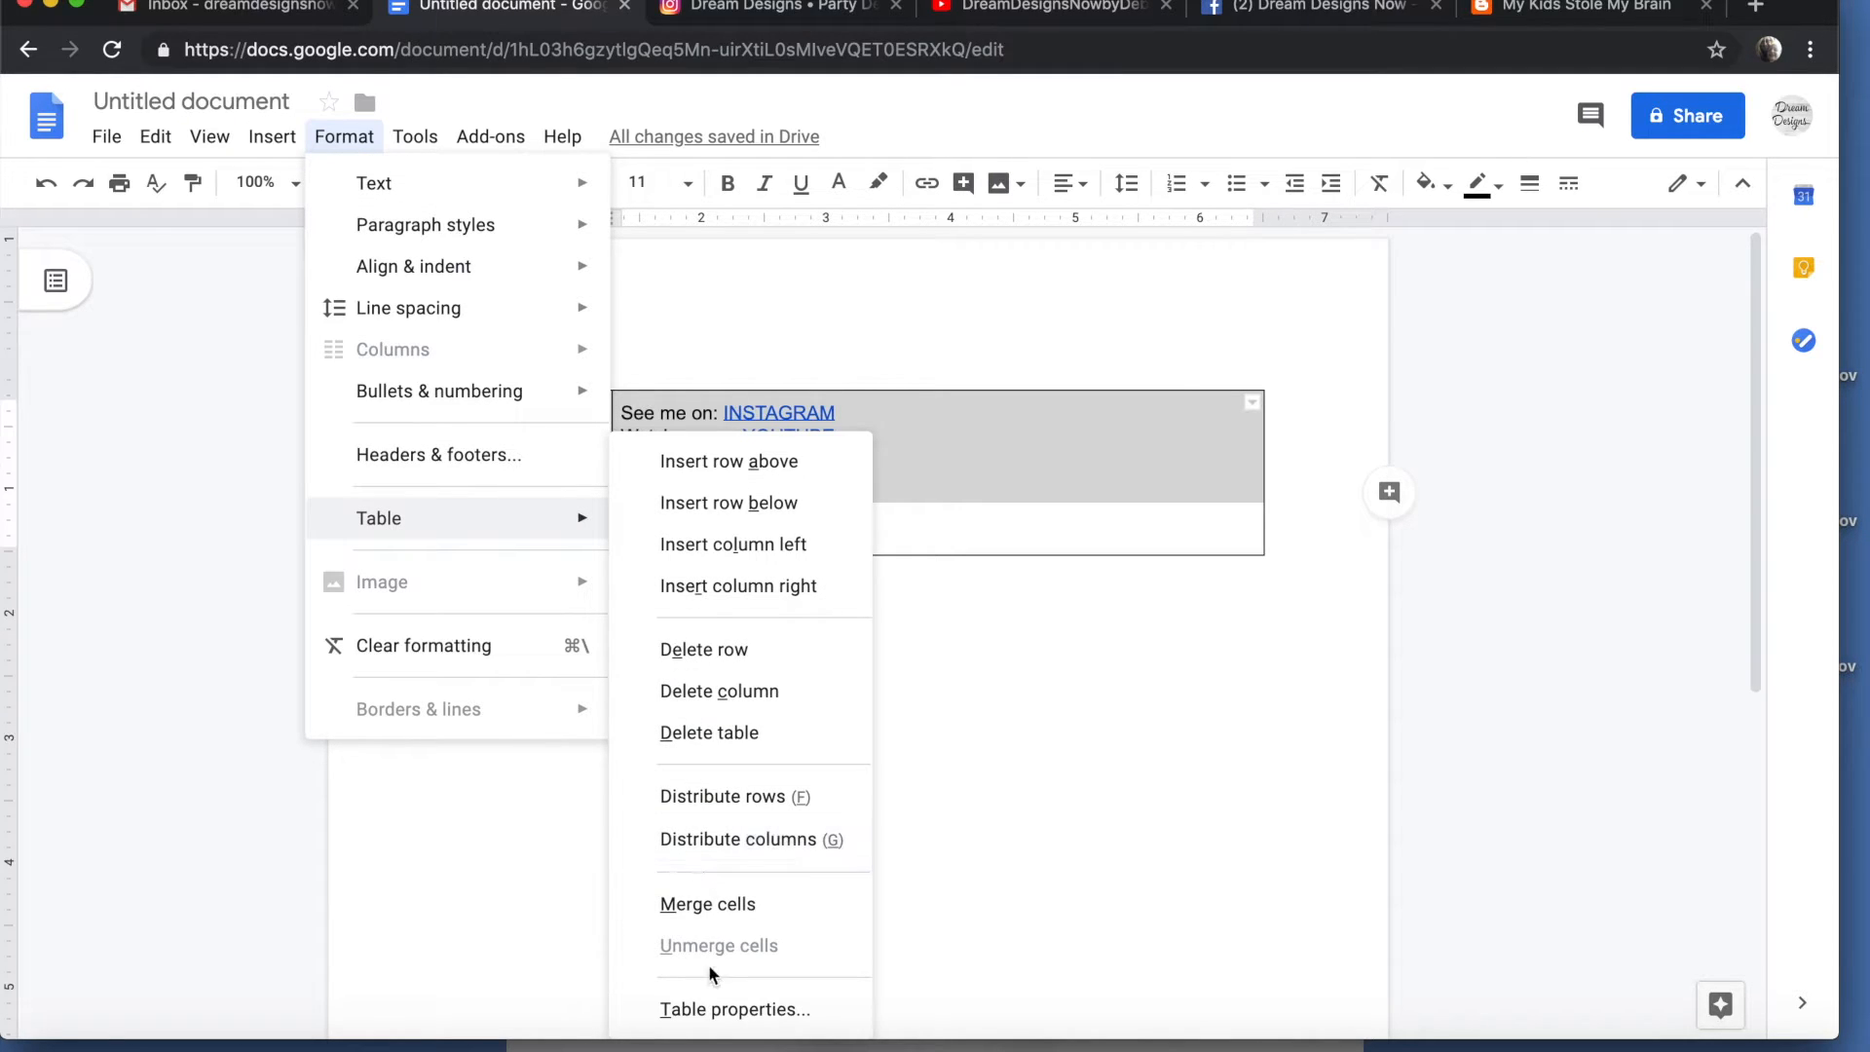
click(715, 1010)
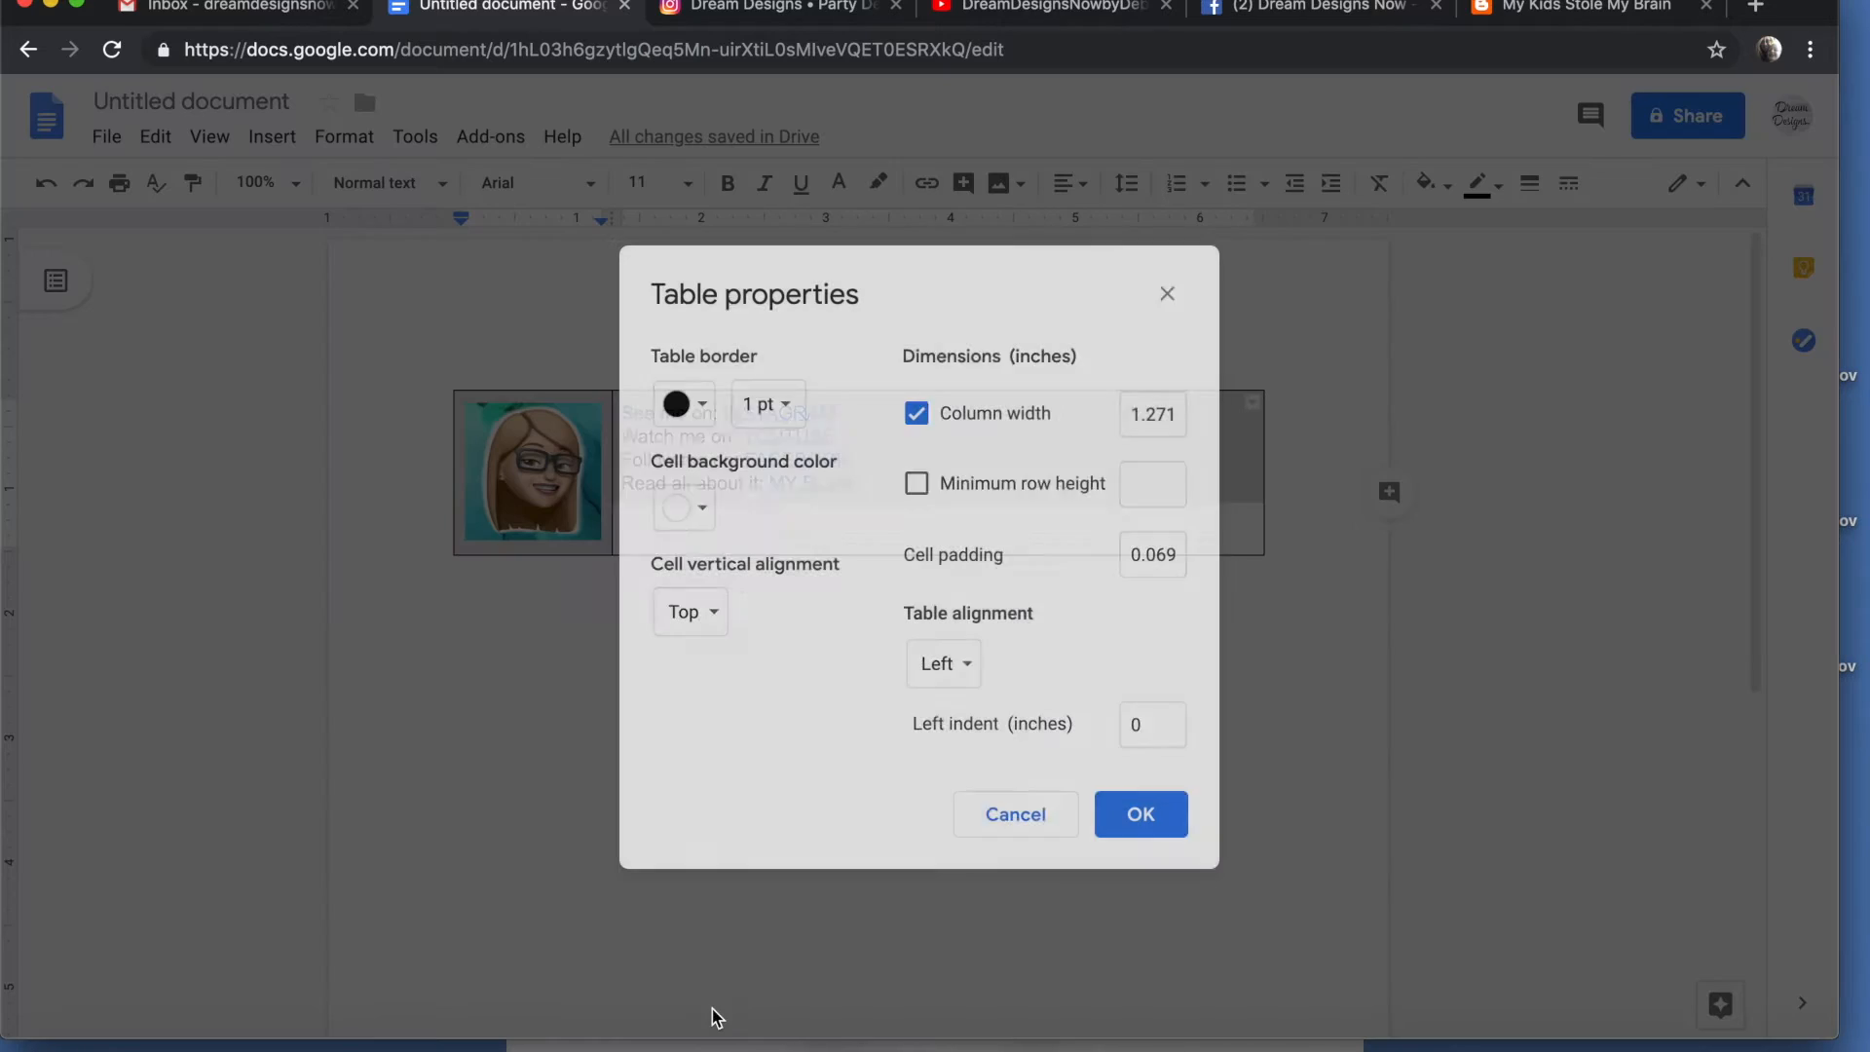
click(707, 412)
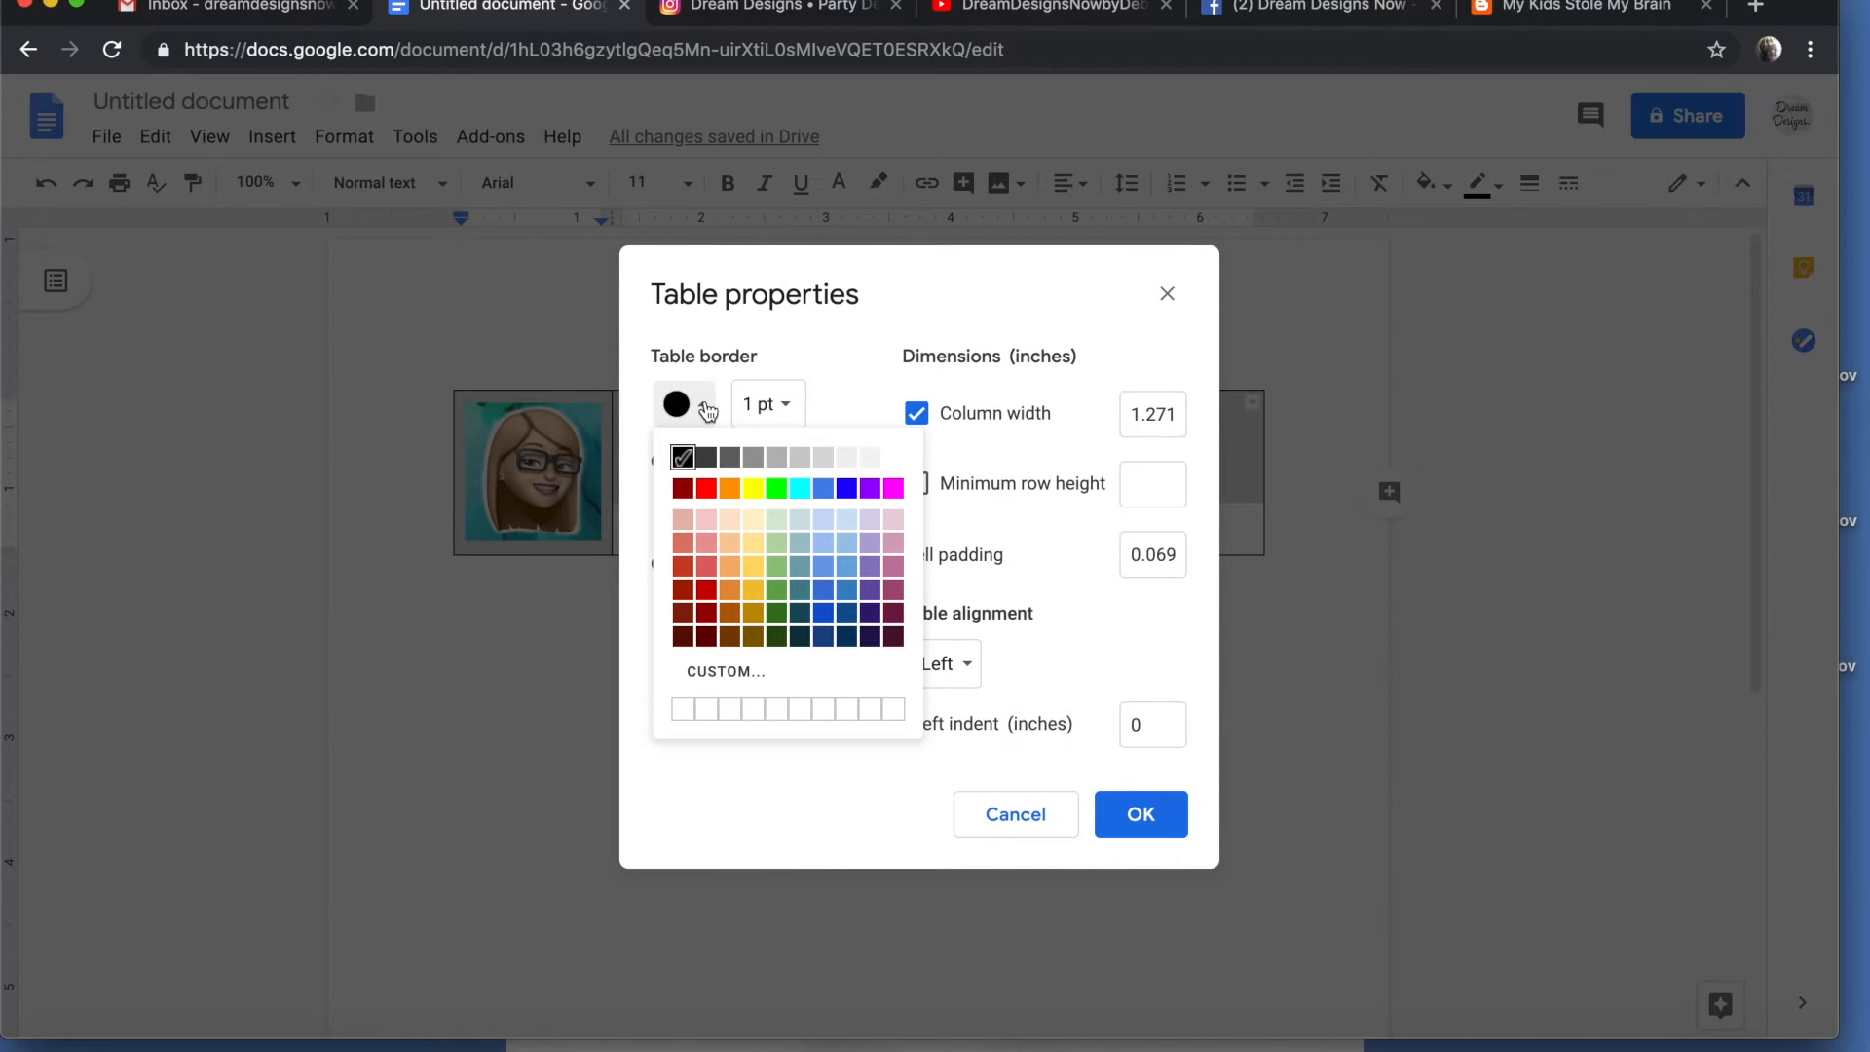
click(893, 457)
click(786, 409)
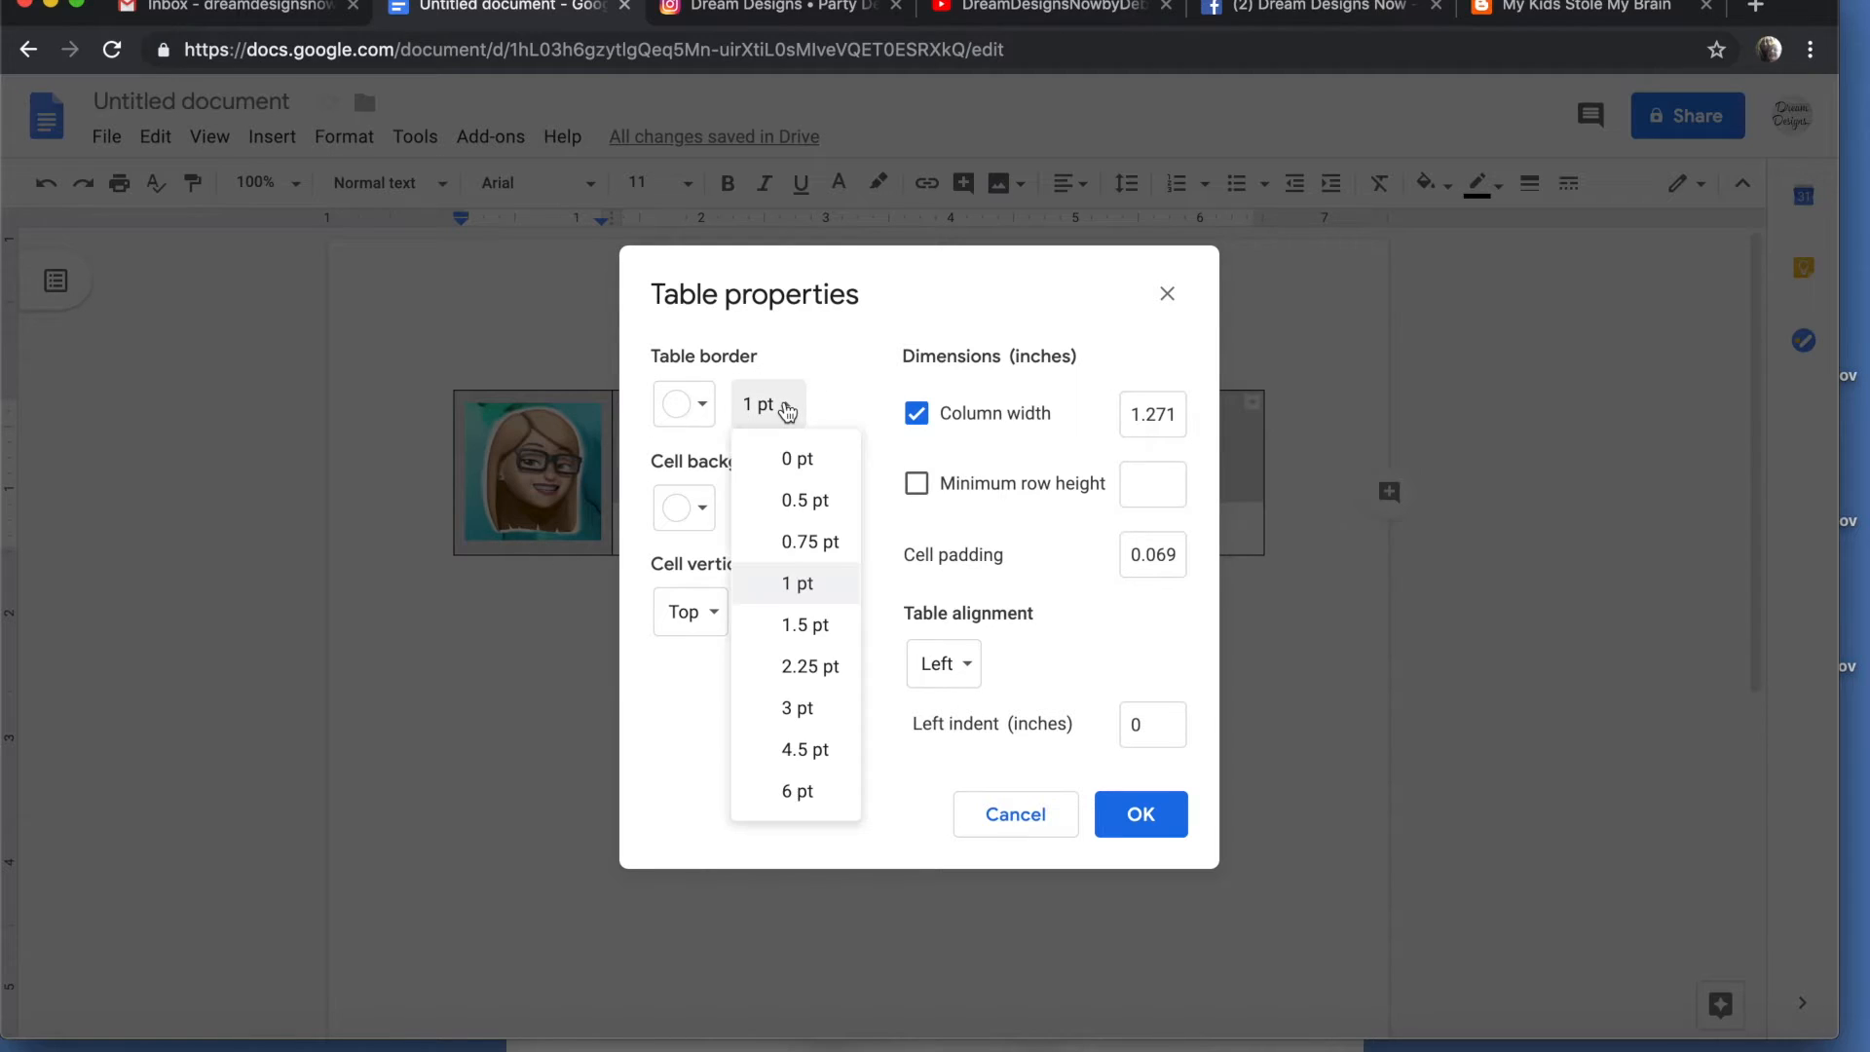
click(797, 458)
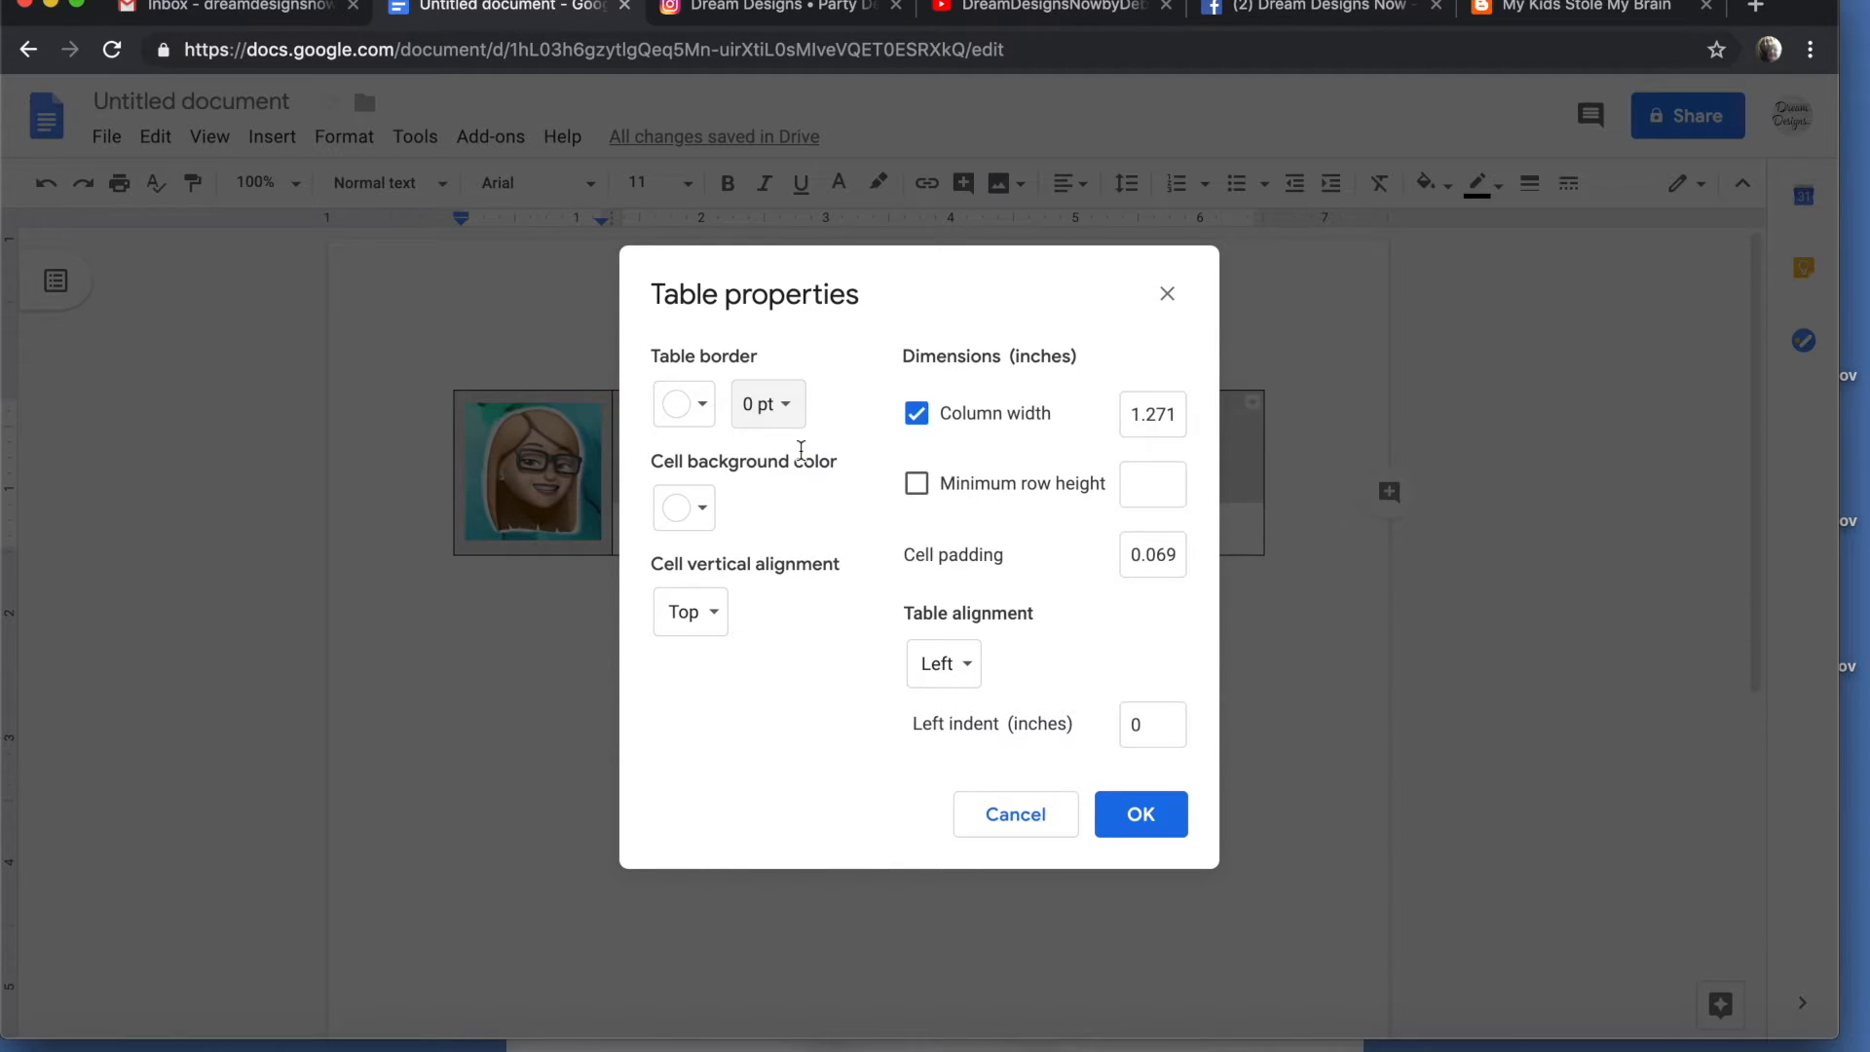
click(1112, 801)
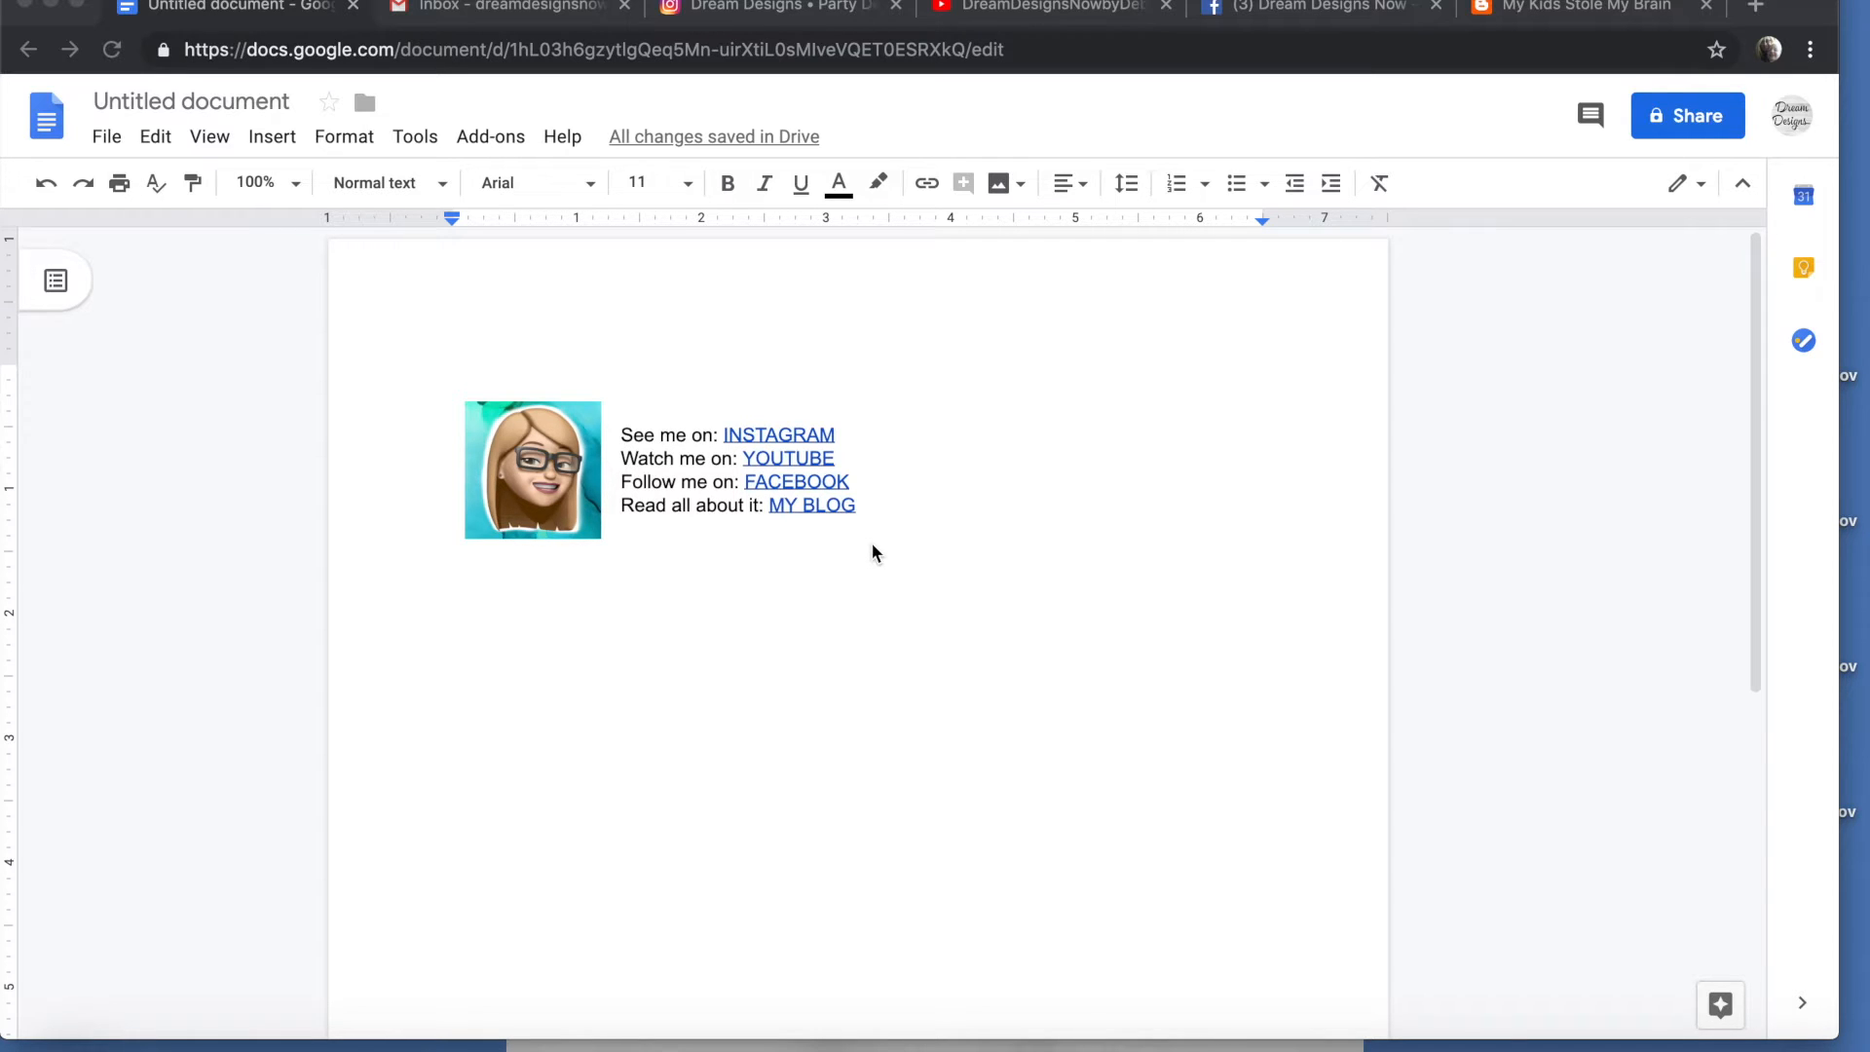
Copy the whole signature table from the document and switch to Gmail's general settings, at the signature editor.
click(467, 376)
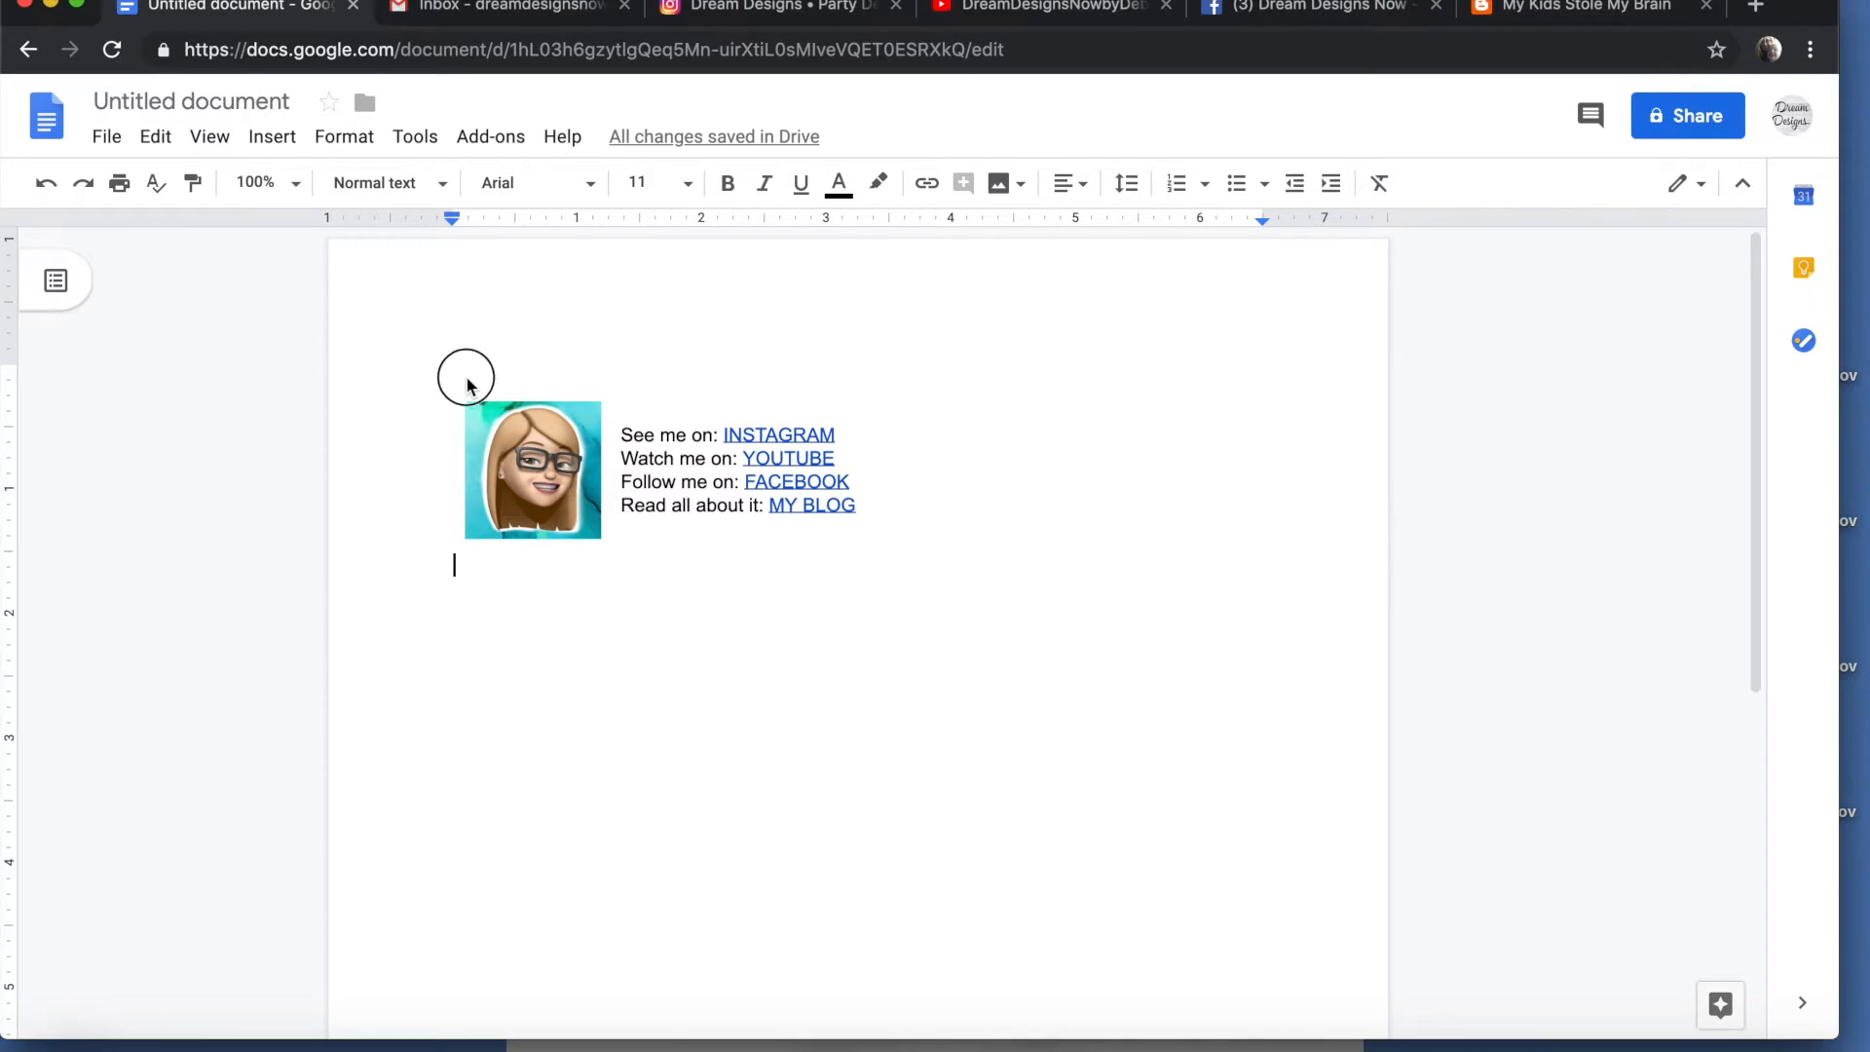
drag(909, 513, 433, 361)
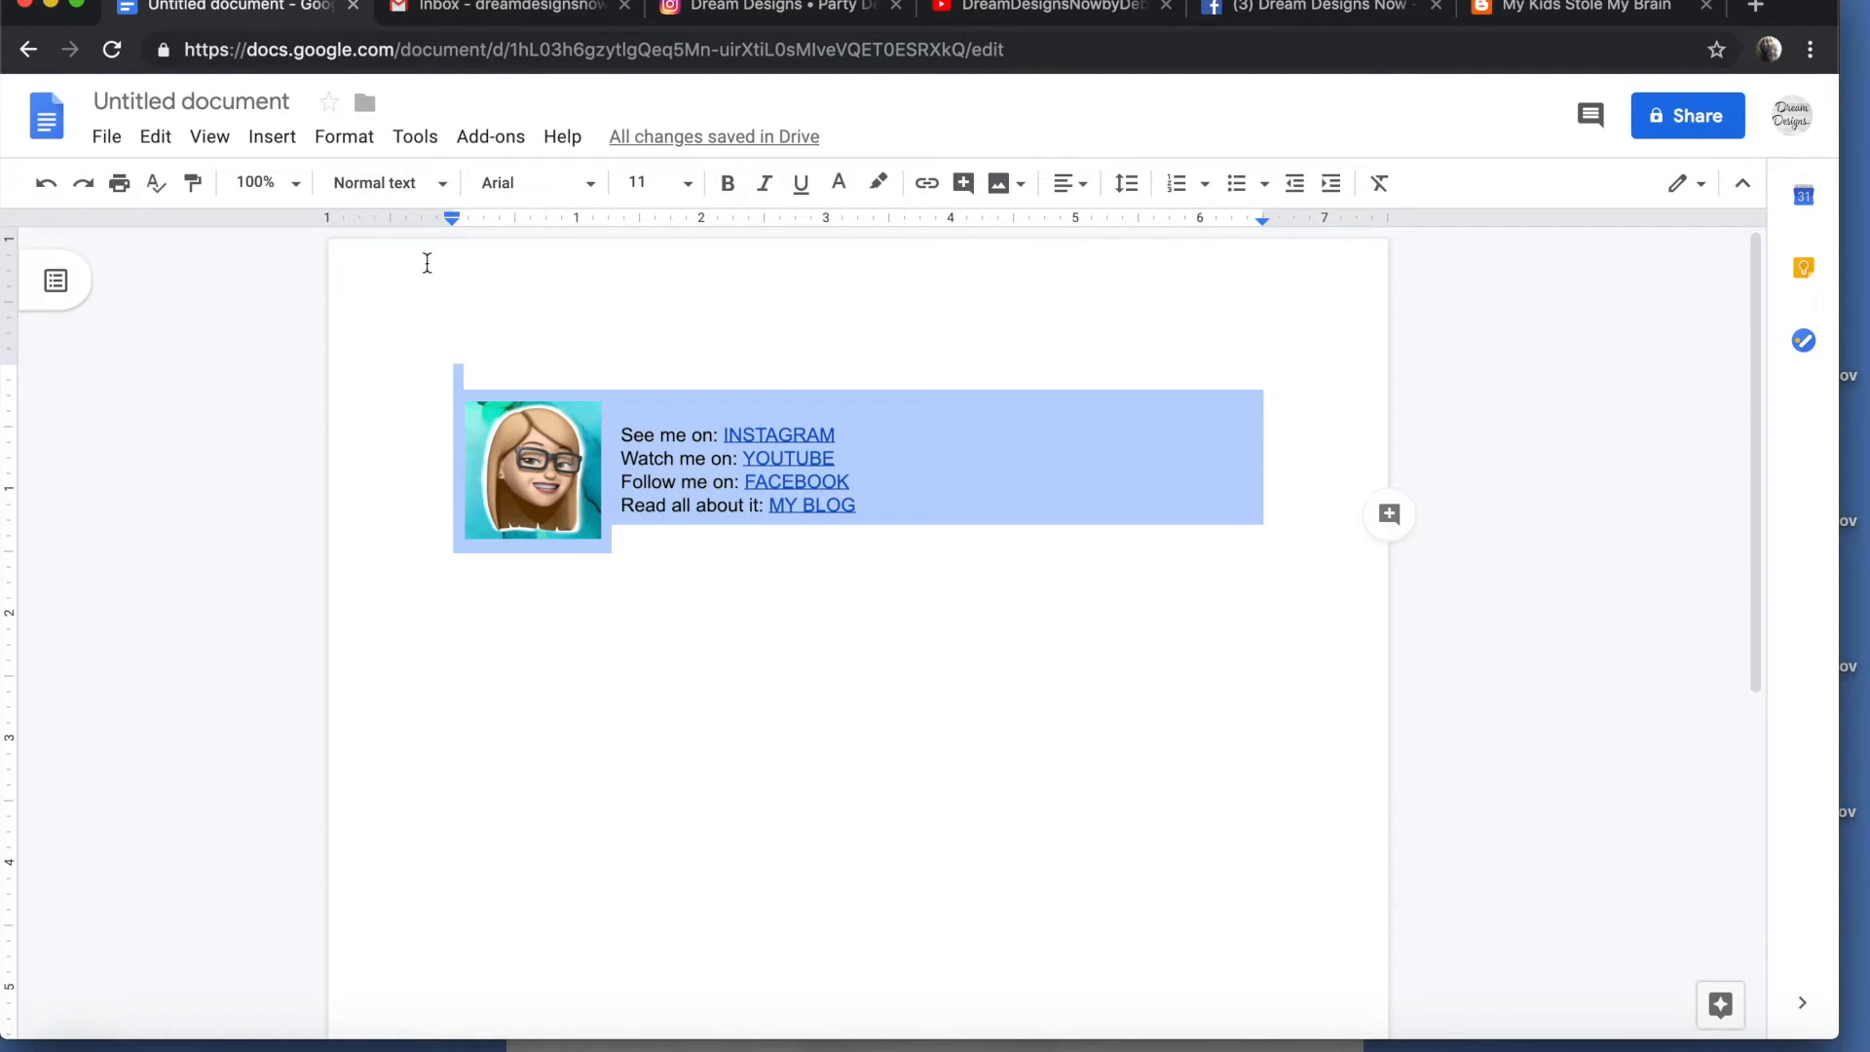
click(480, 14)
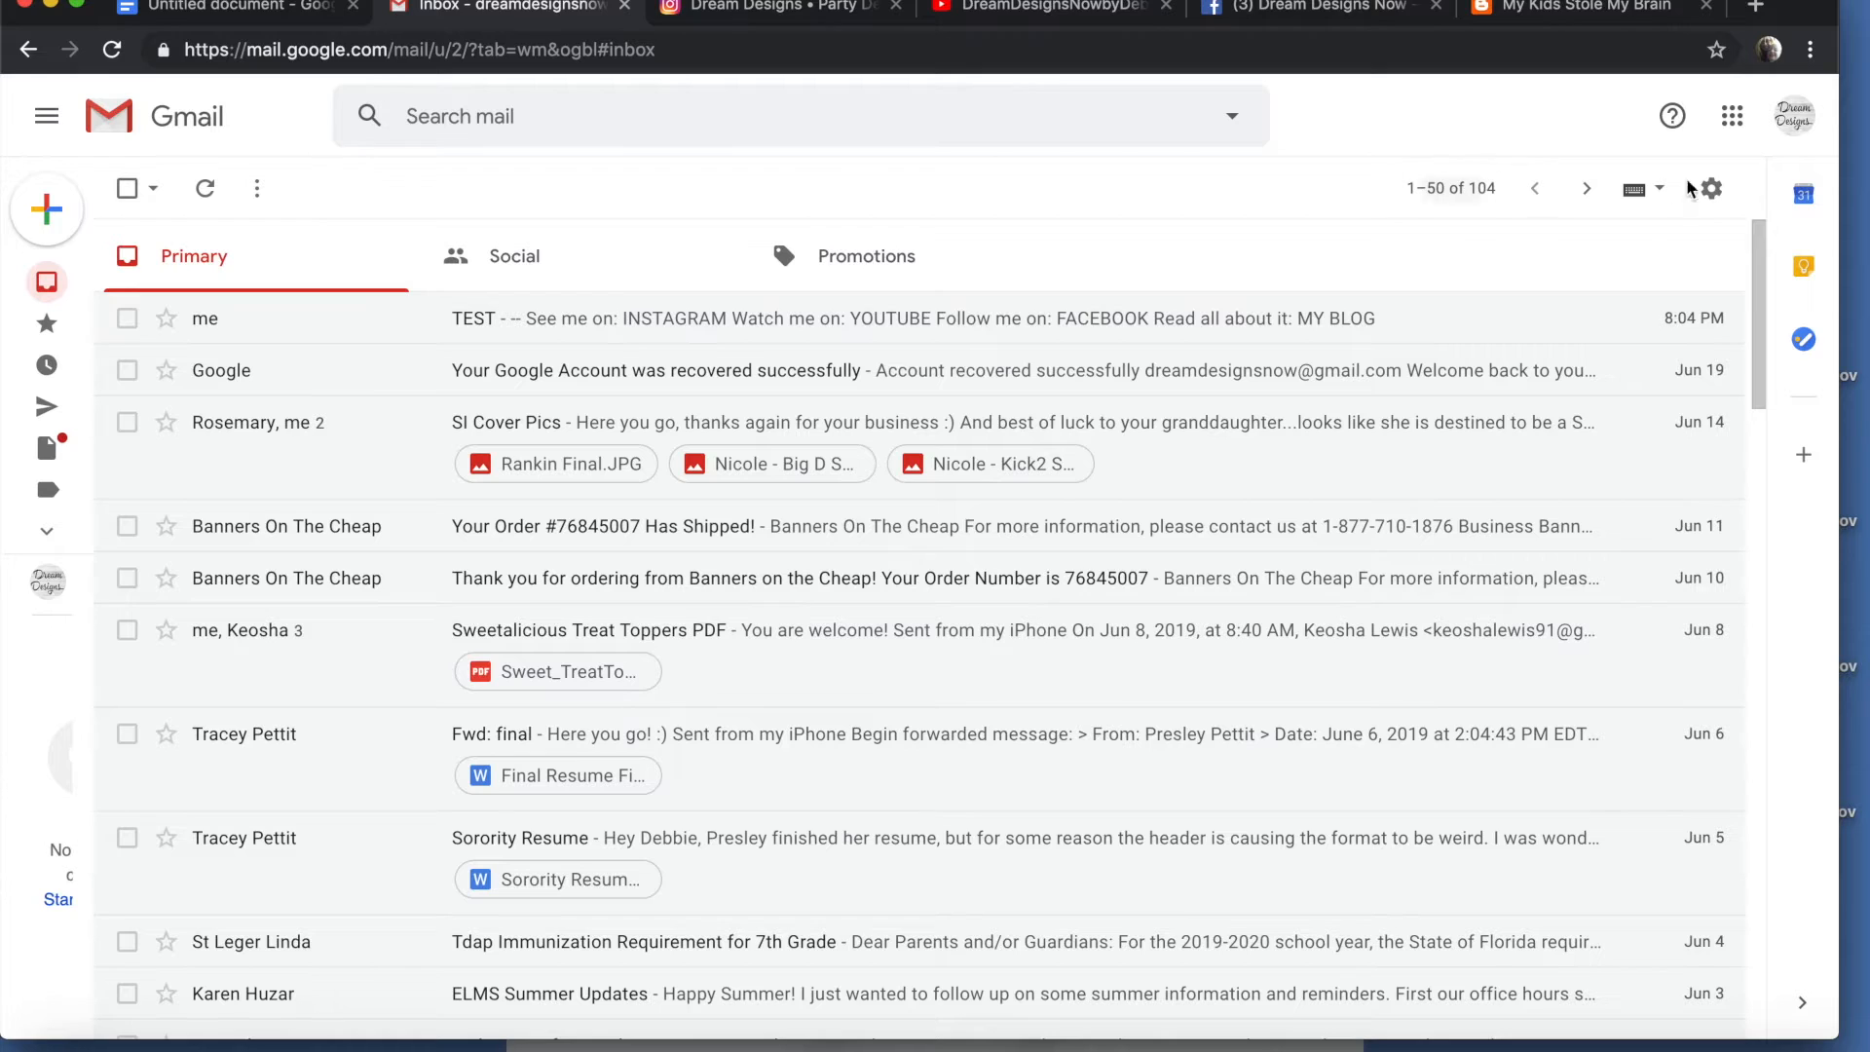
click(1711, 188)
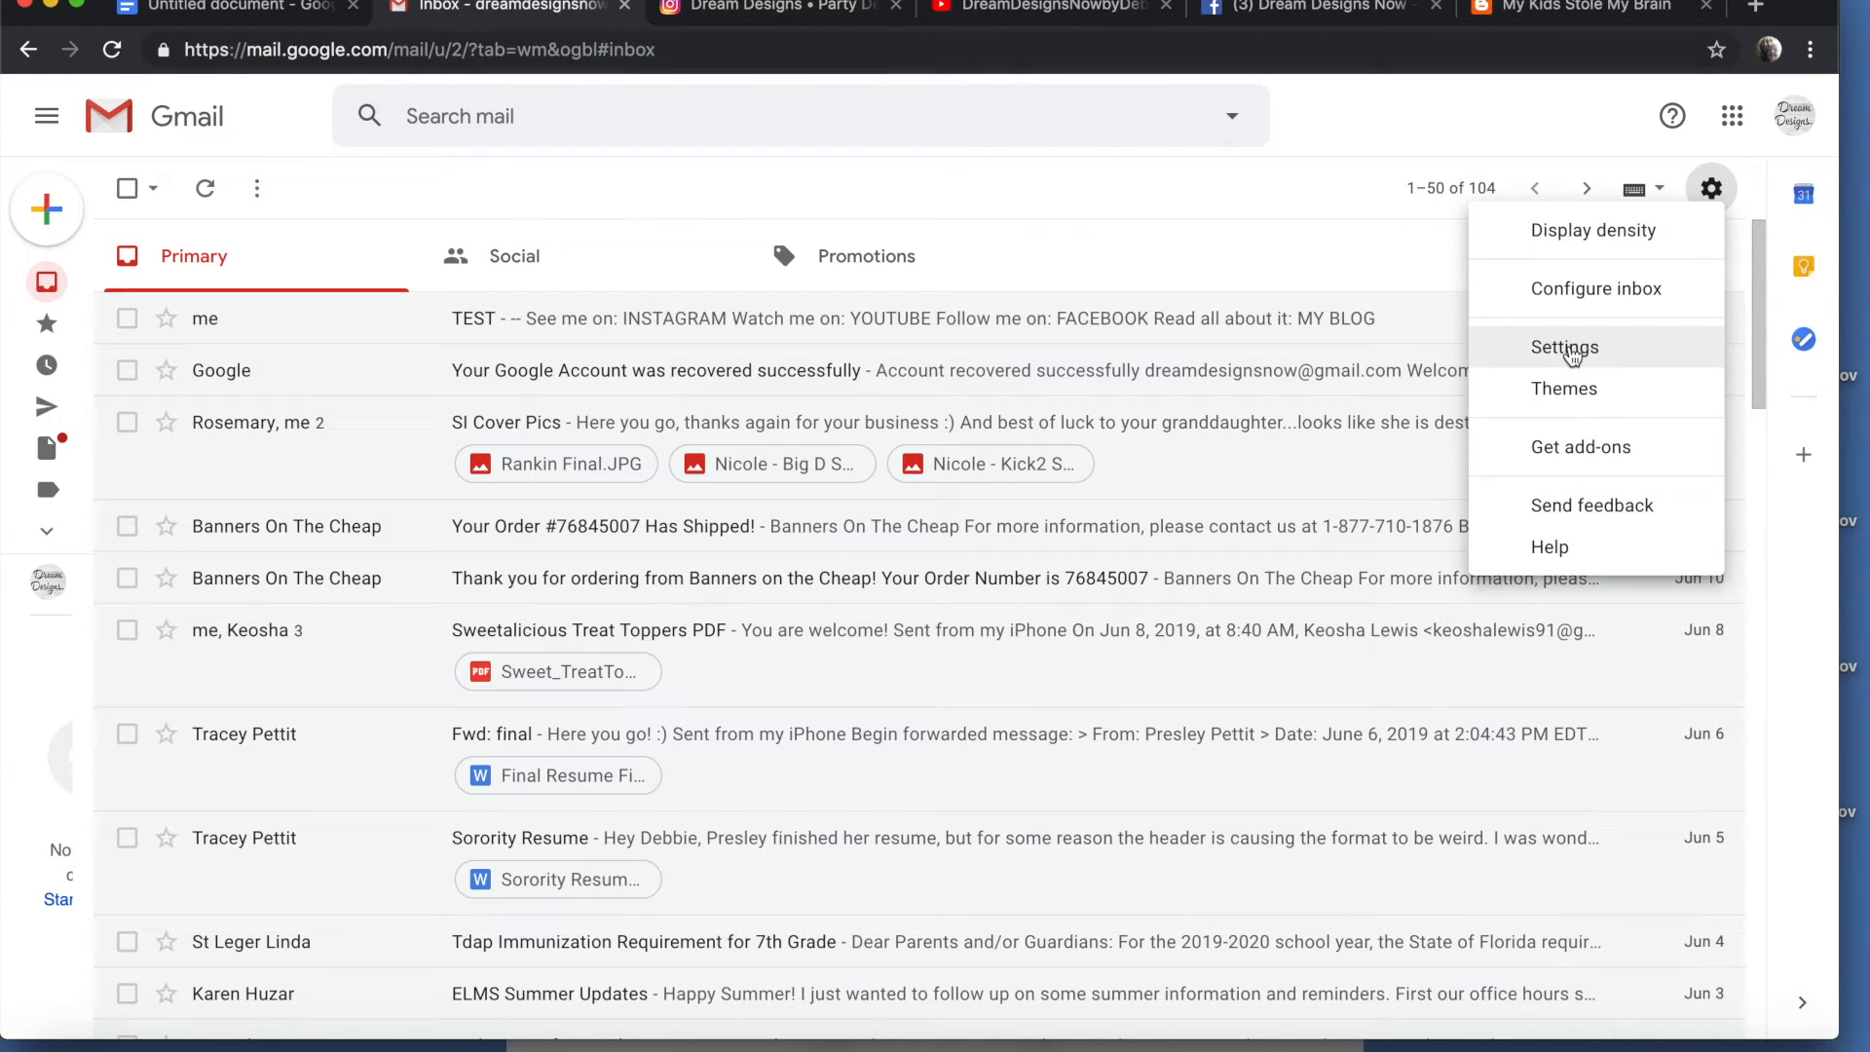
click(1570, 350)
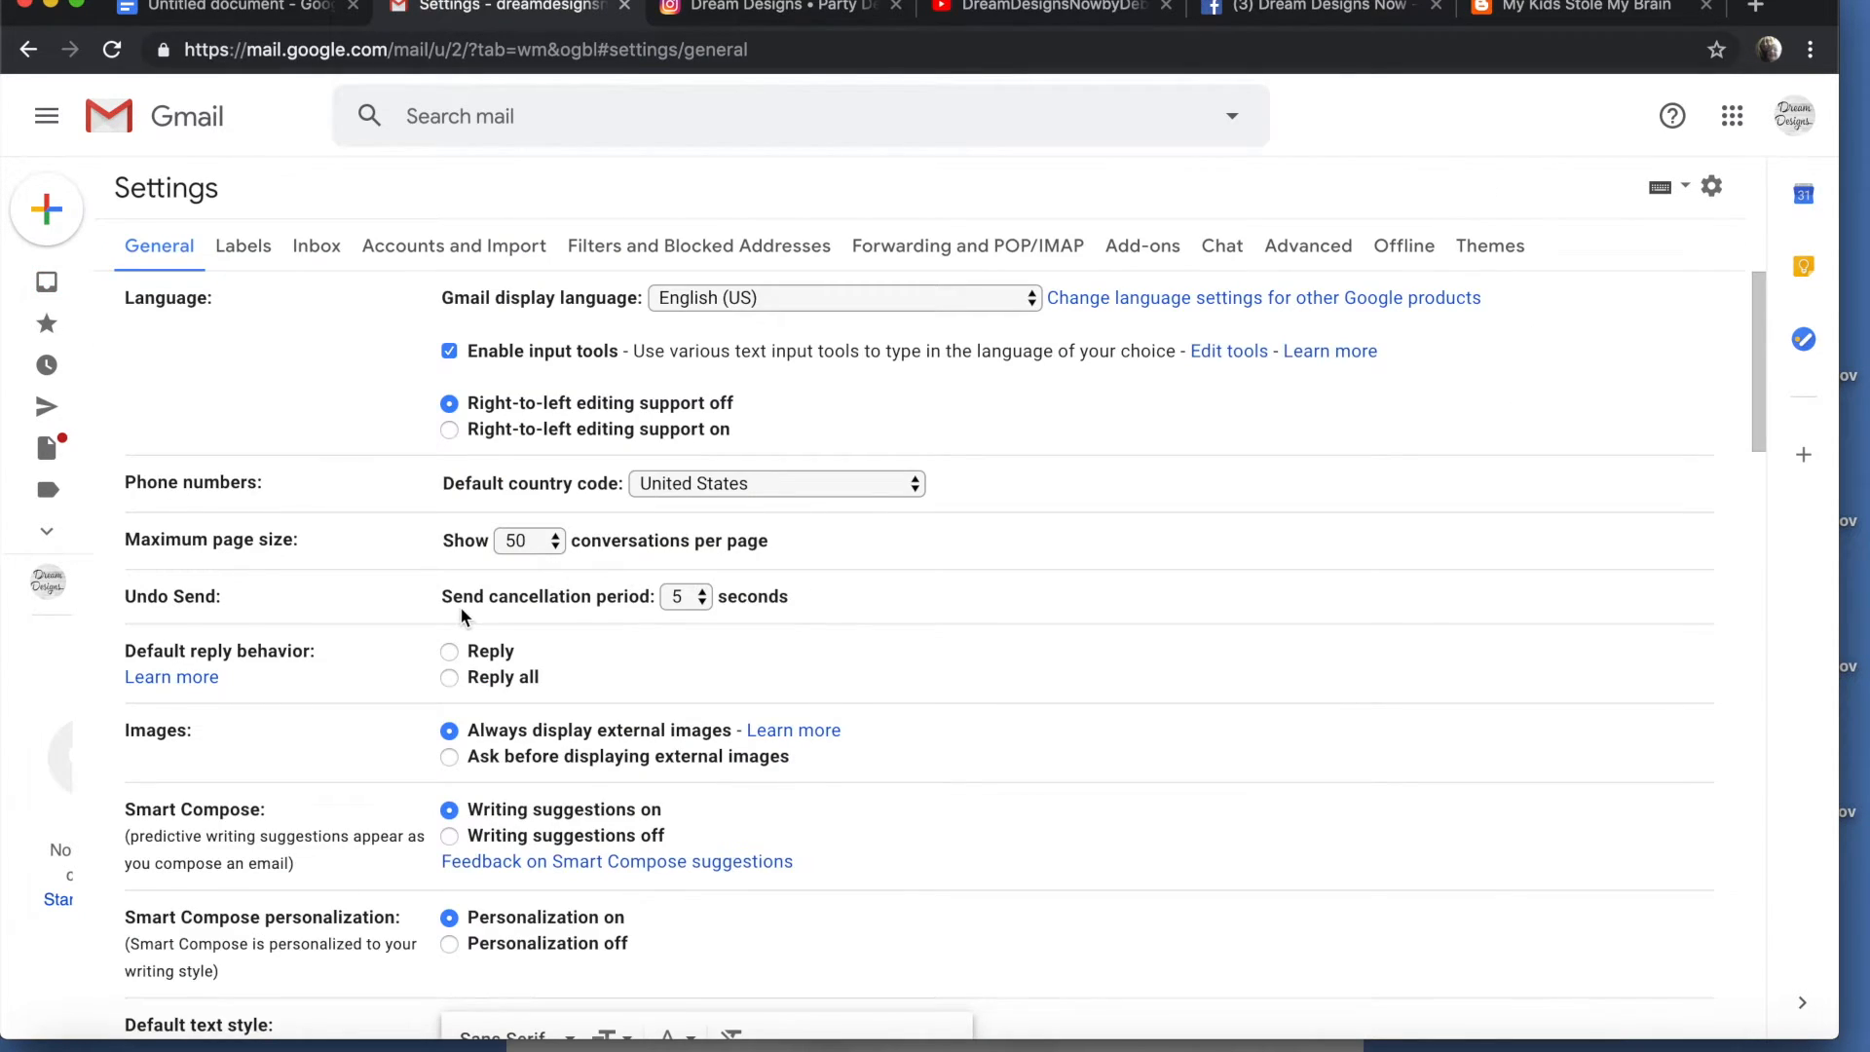
scroll(461, 614, down, 20)
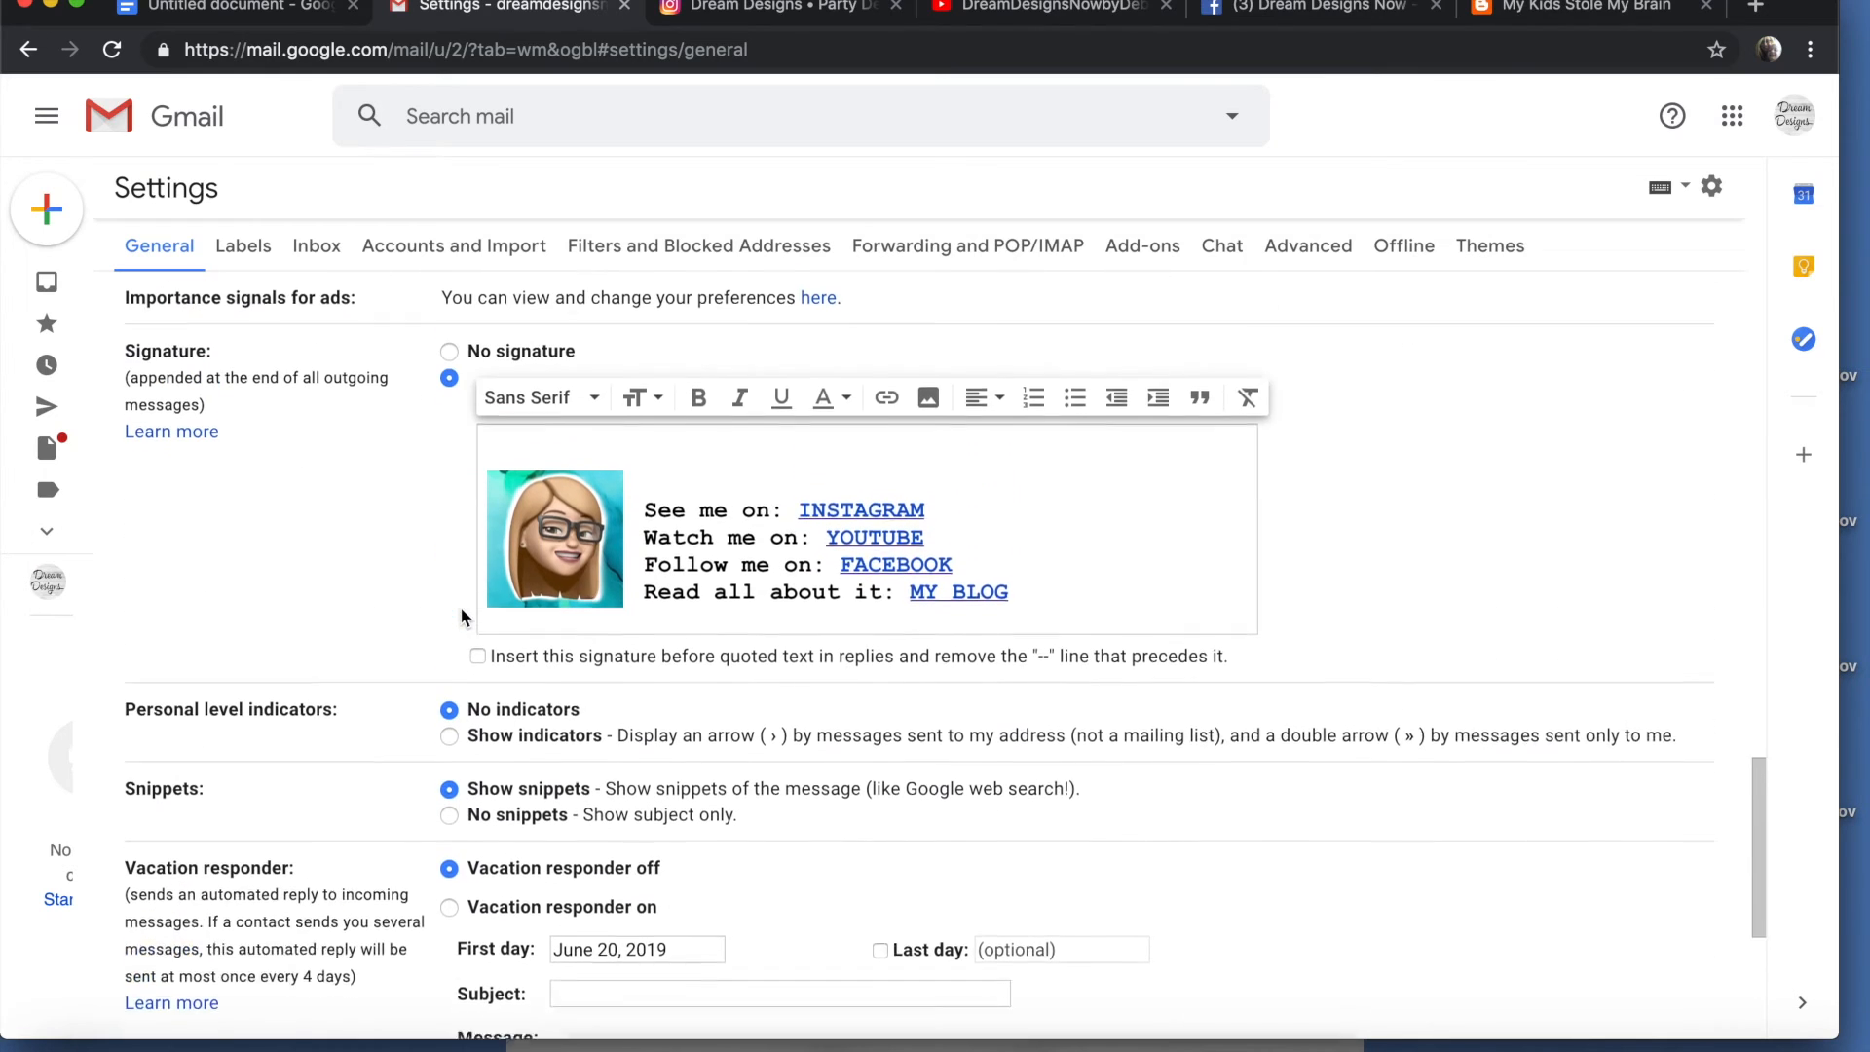
scroll(462, 612, up, 1)
Replace the existing signature in the Gmail signature editor with the copied table.
drag(1038, 646, 509, 505)
key(BackSpace)
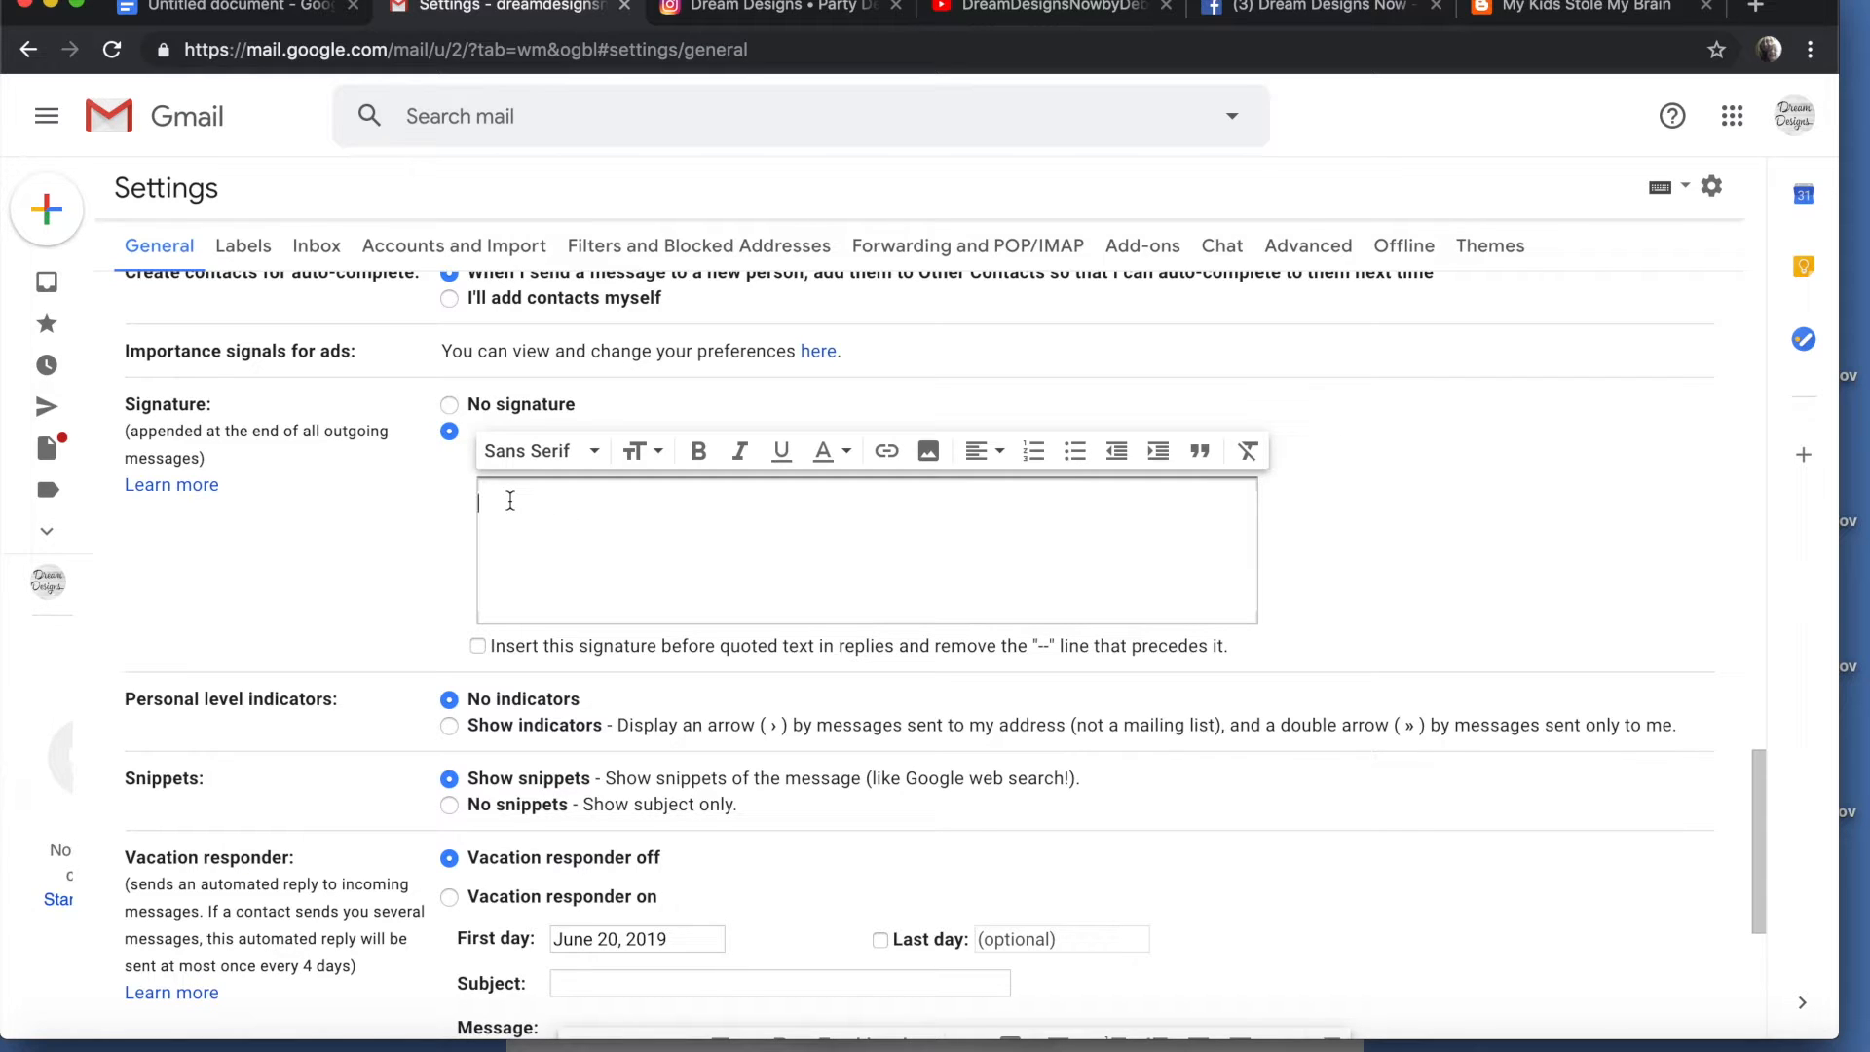
right_click(510, 500)
click(563, 669)
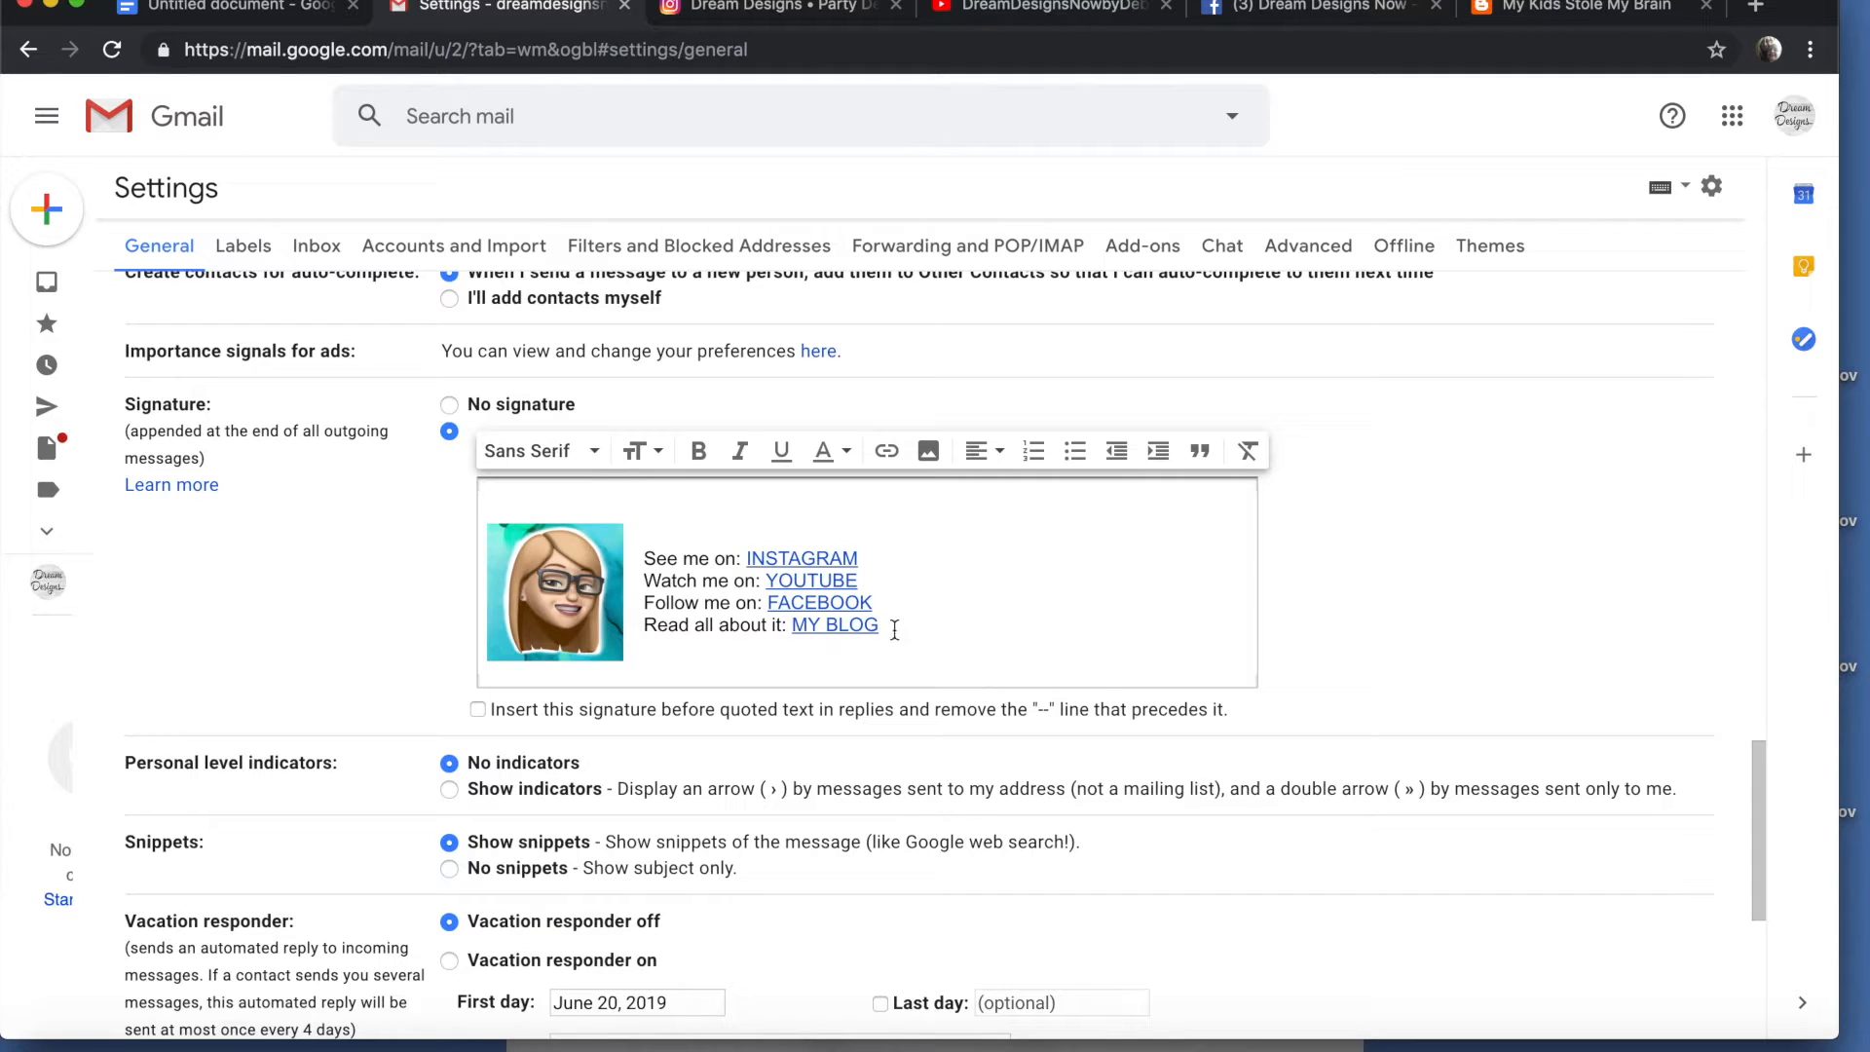
Format the four link lines in the signature as bold, Large text in the Fixed Width font and save the settings changes.
drag(889, 626, 646, 553)
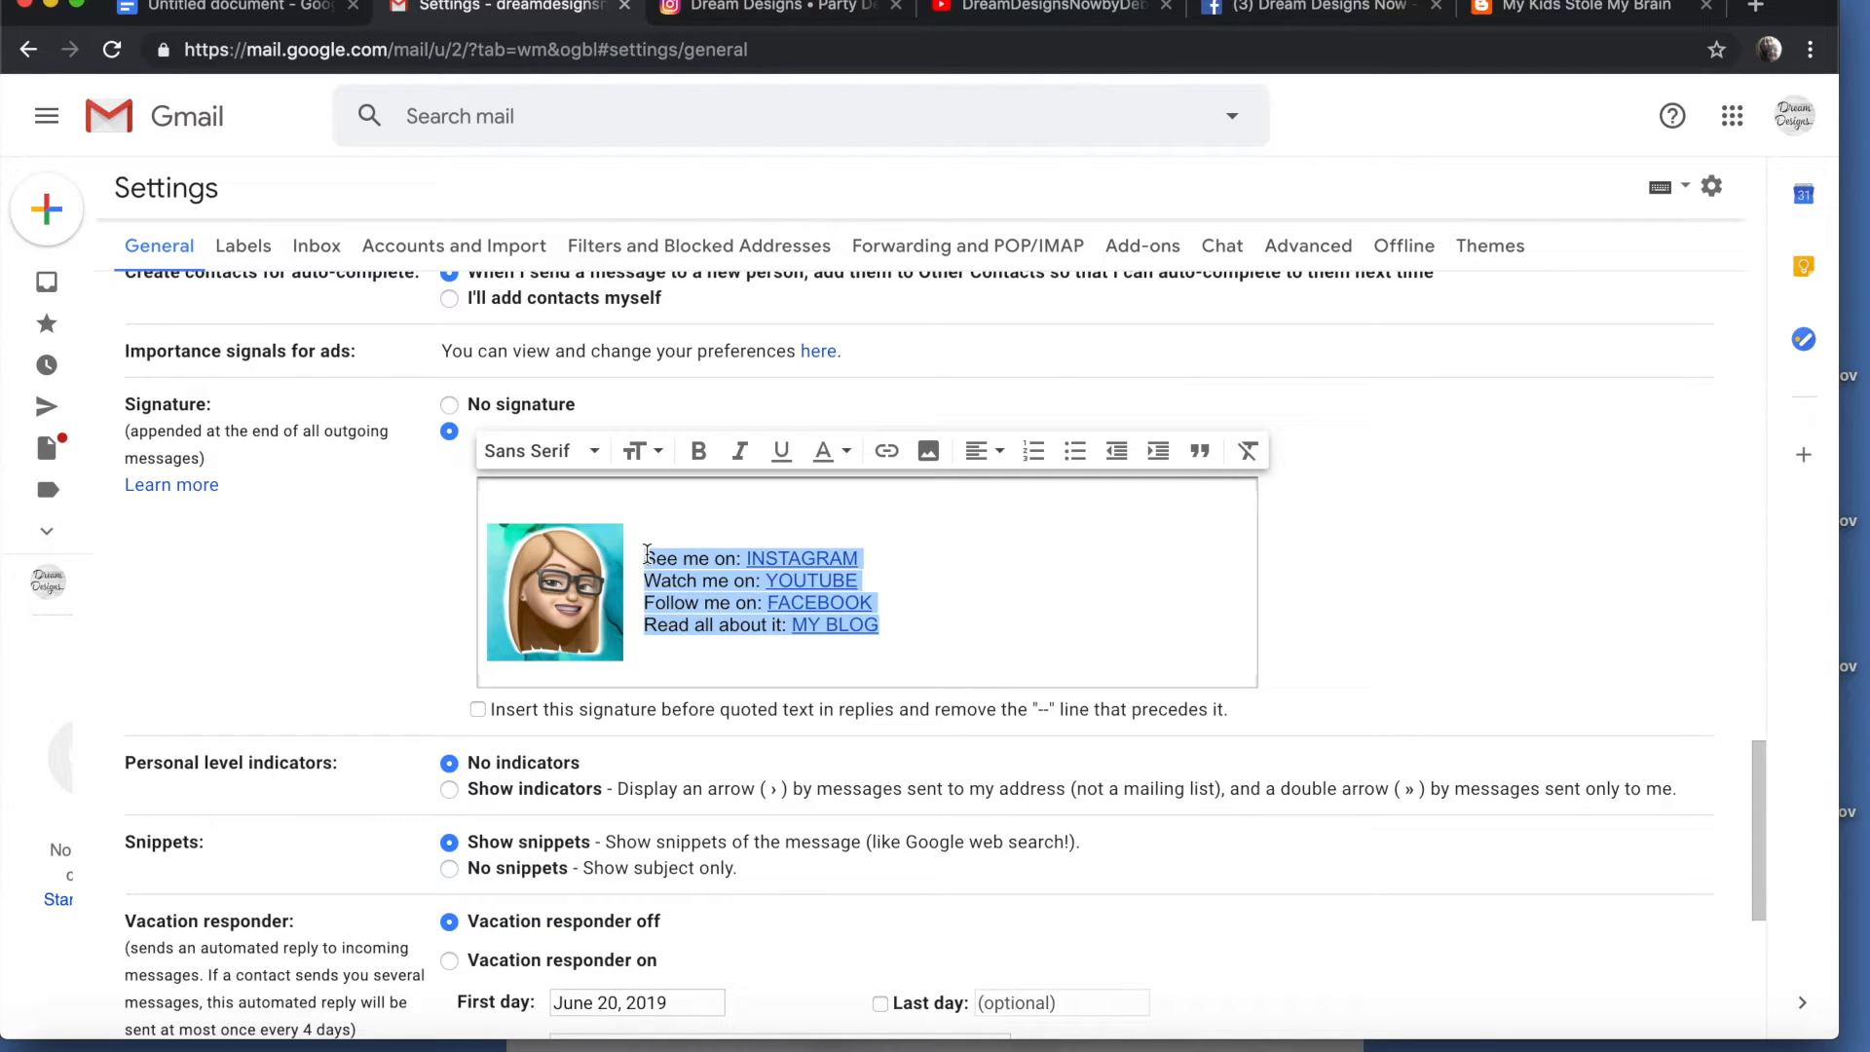
click(585, 453)
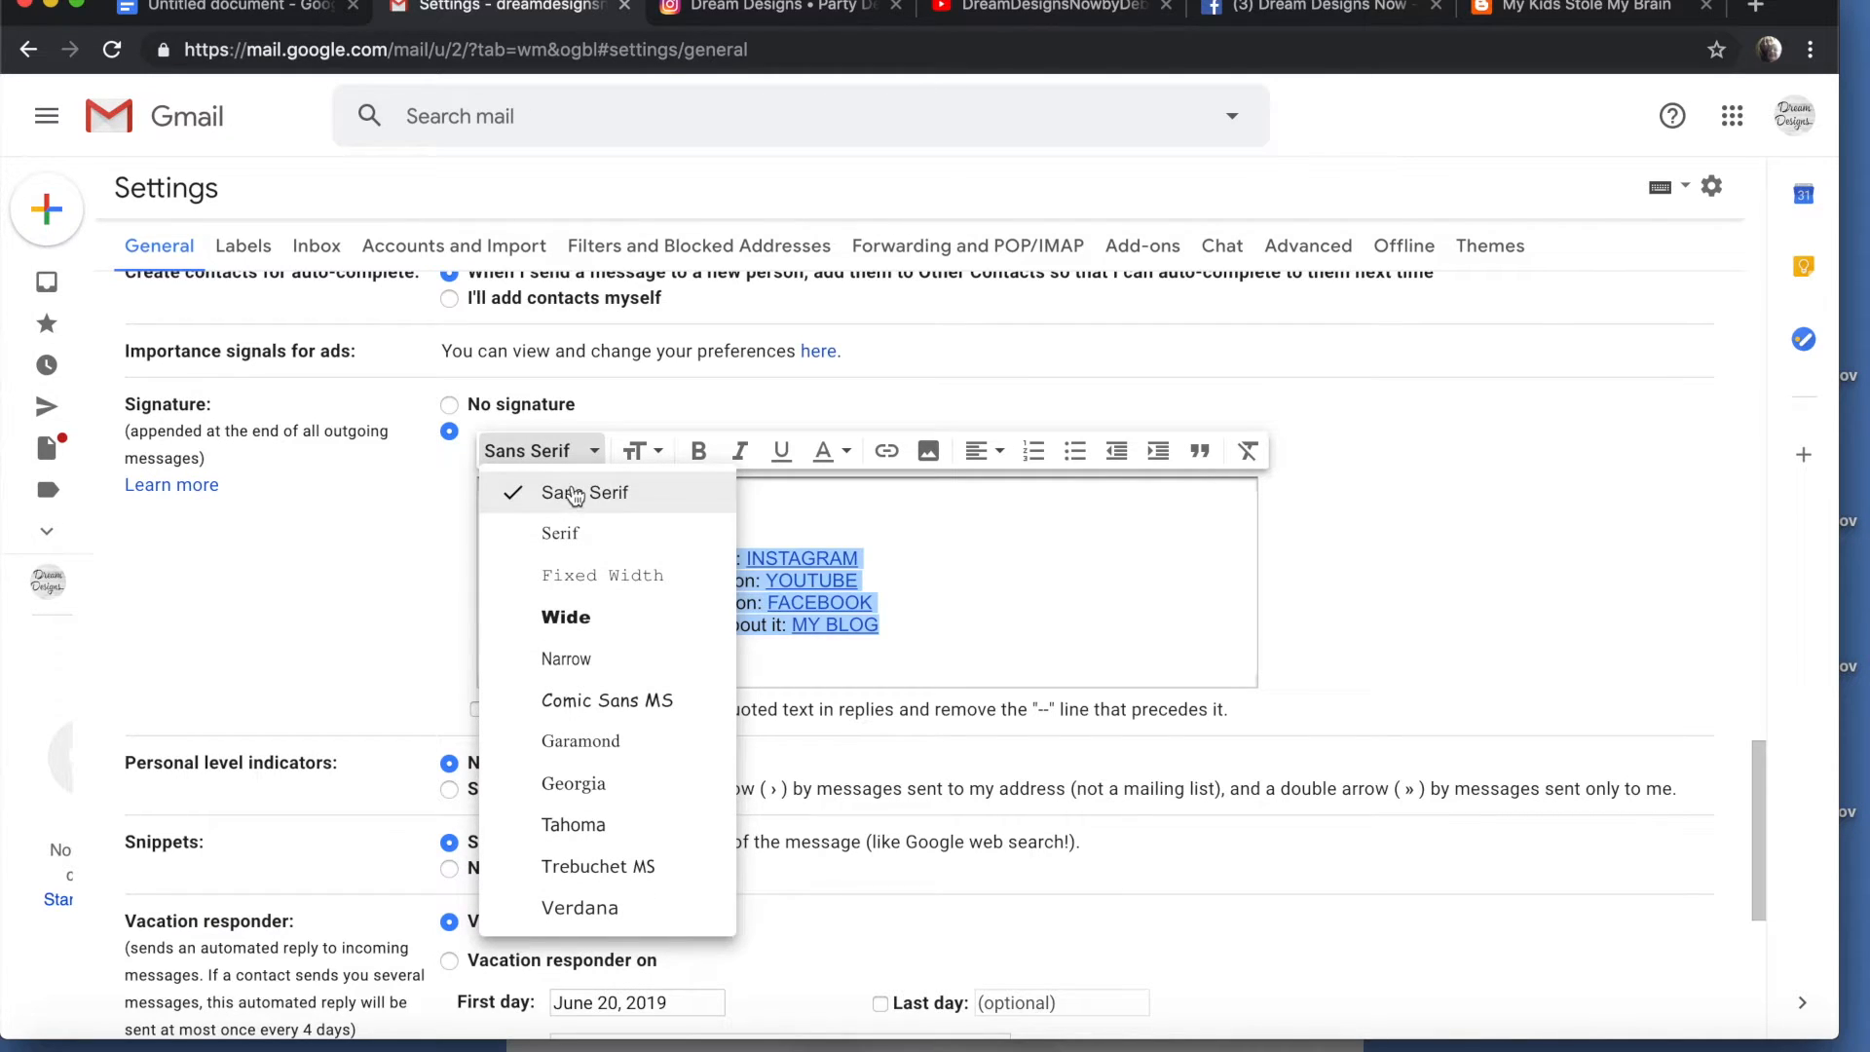
click(583, 582)
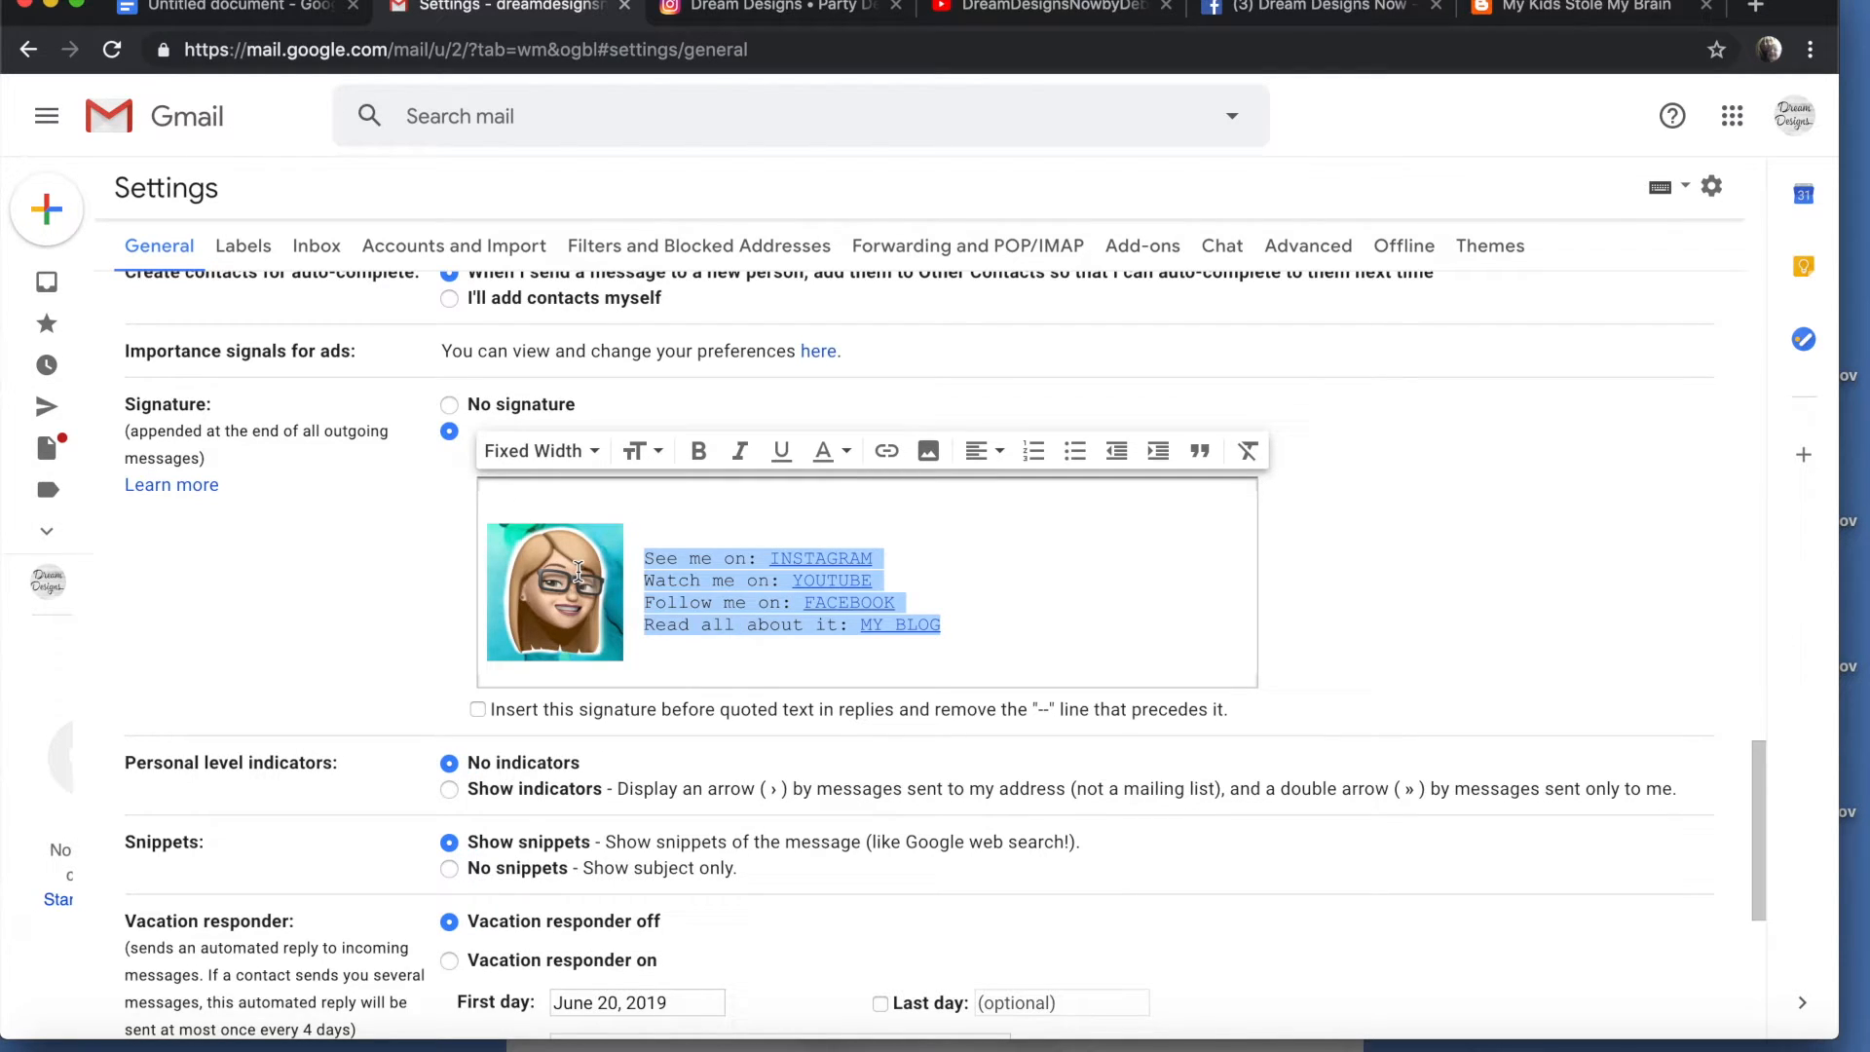
click(698, 454)
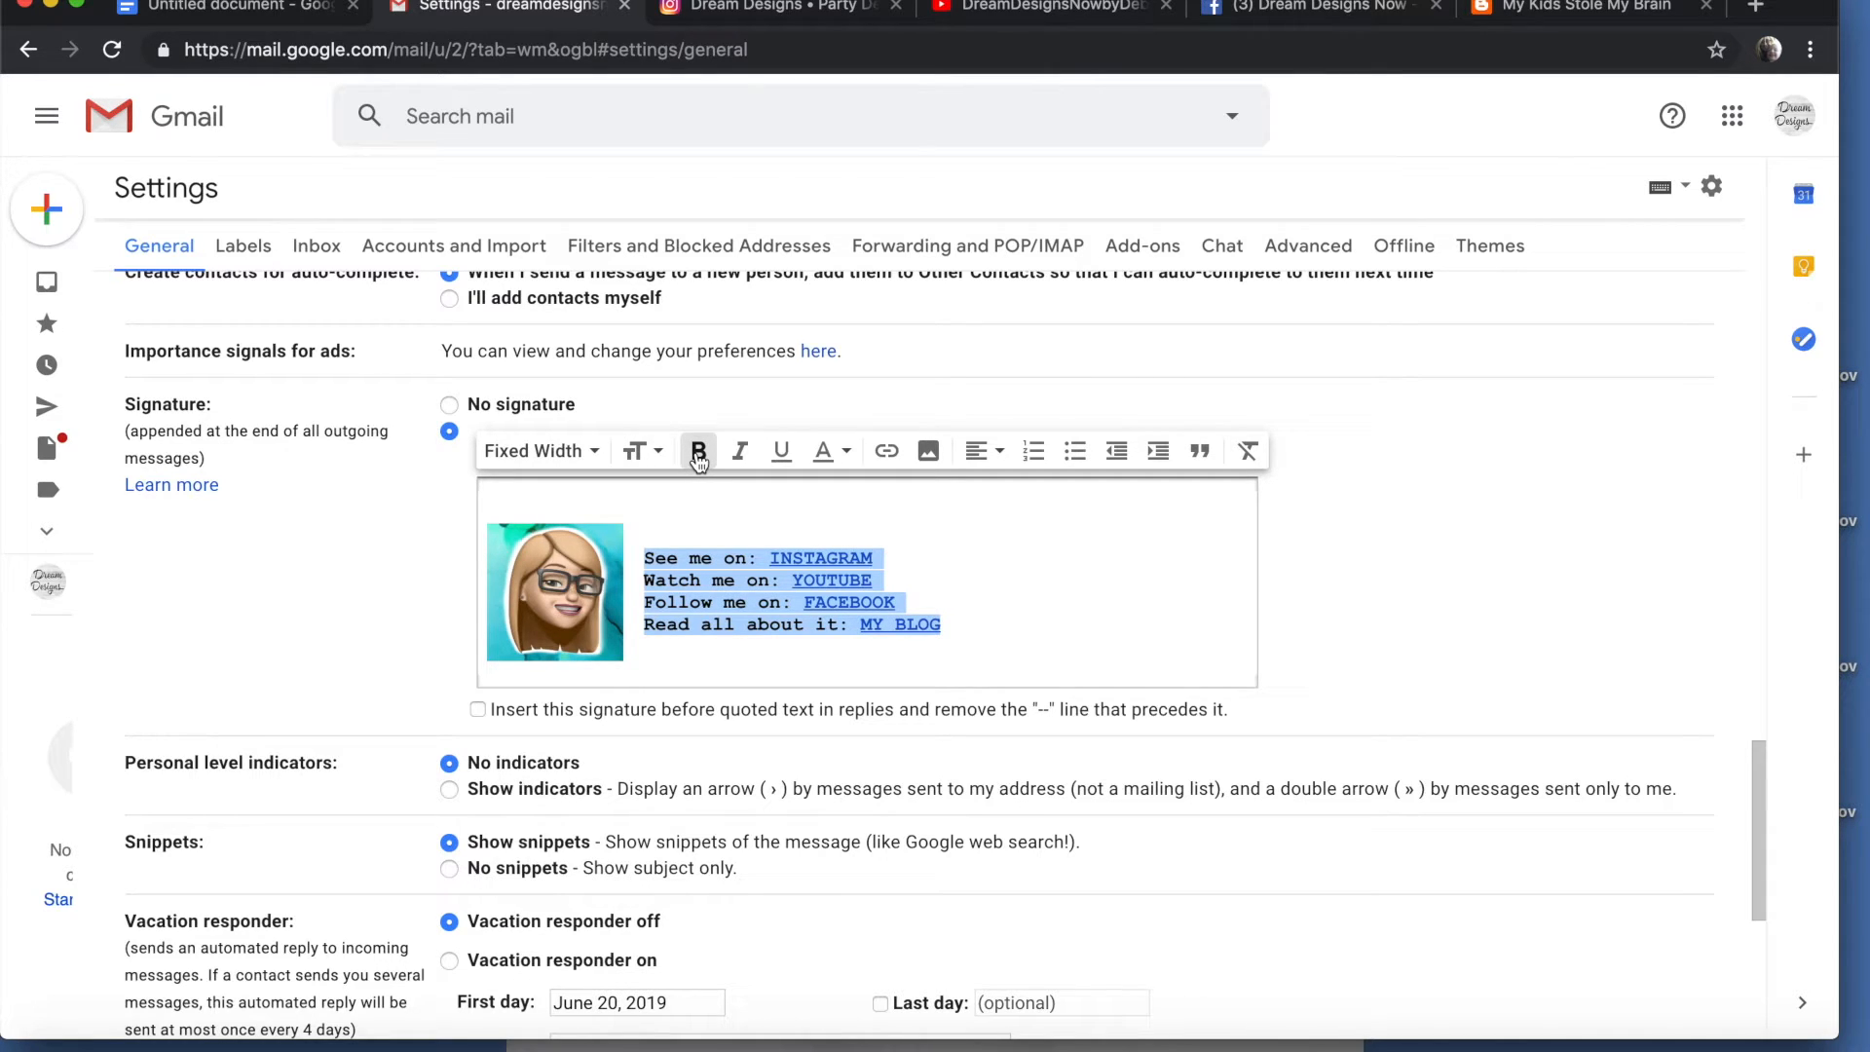
click(641, 451)
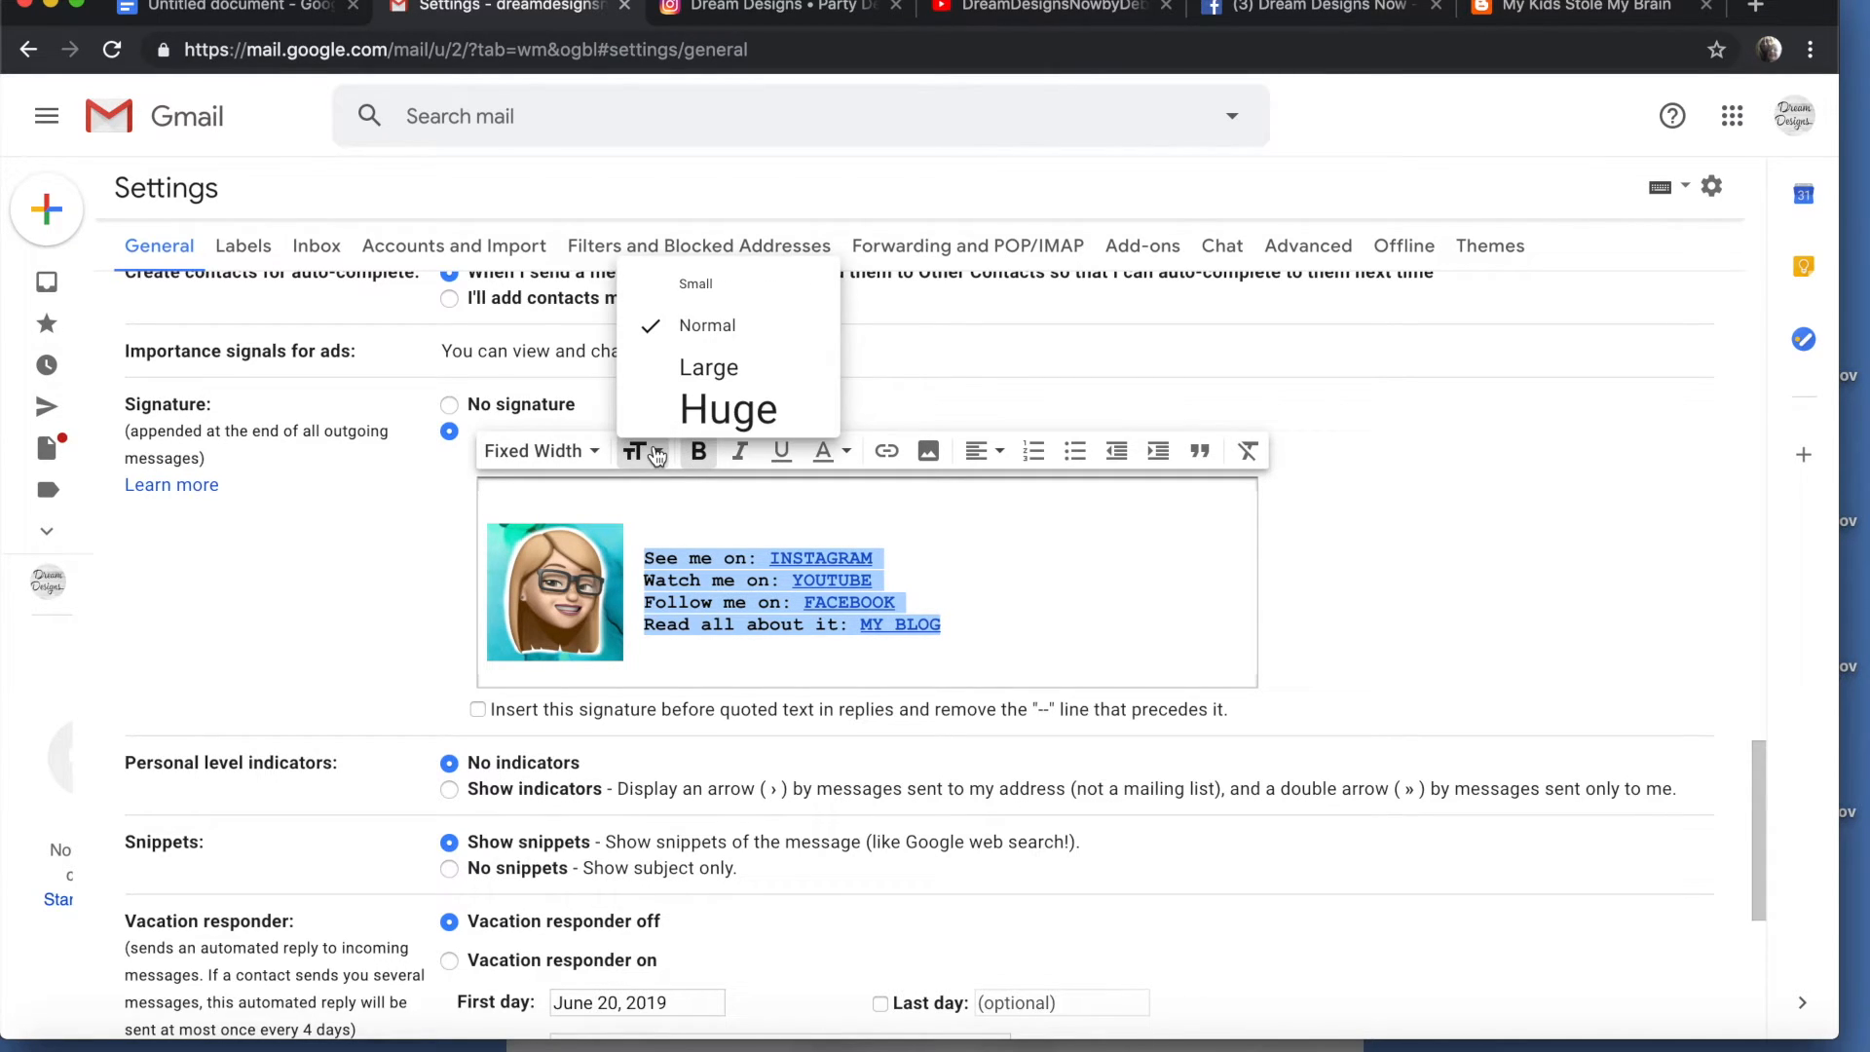
click(715, 367)
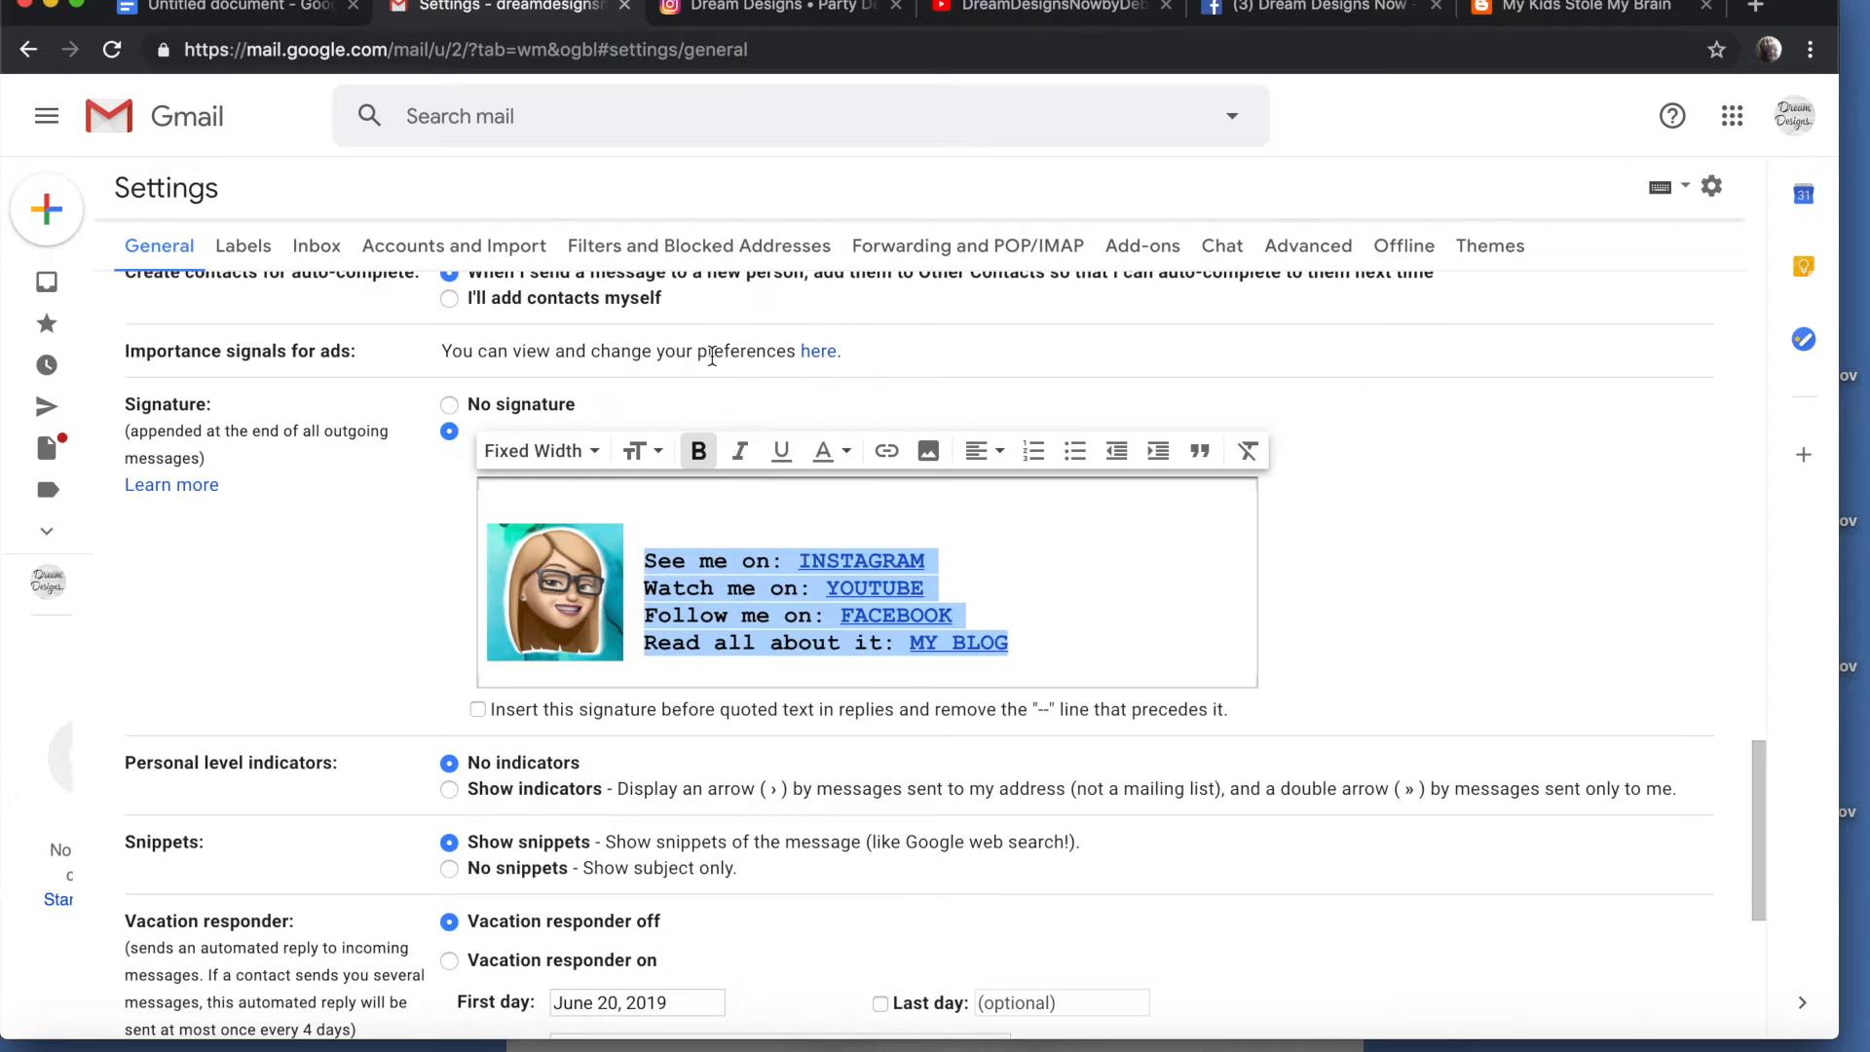
click(928, 510)
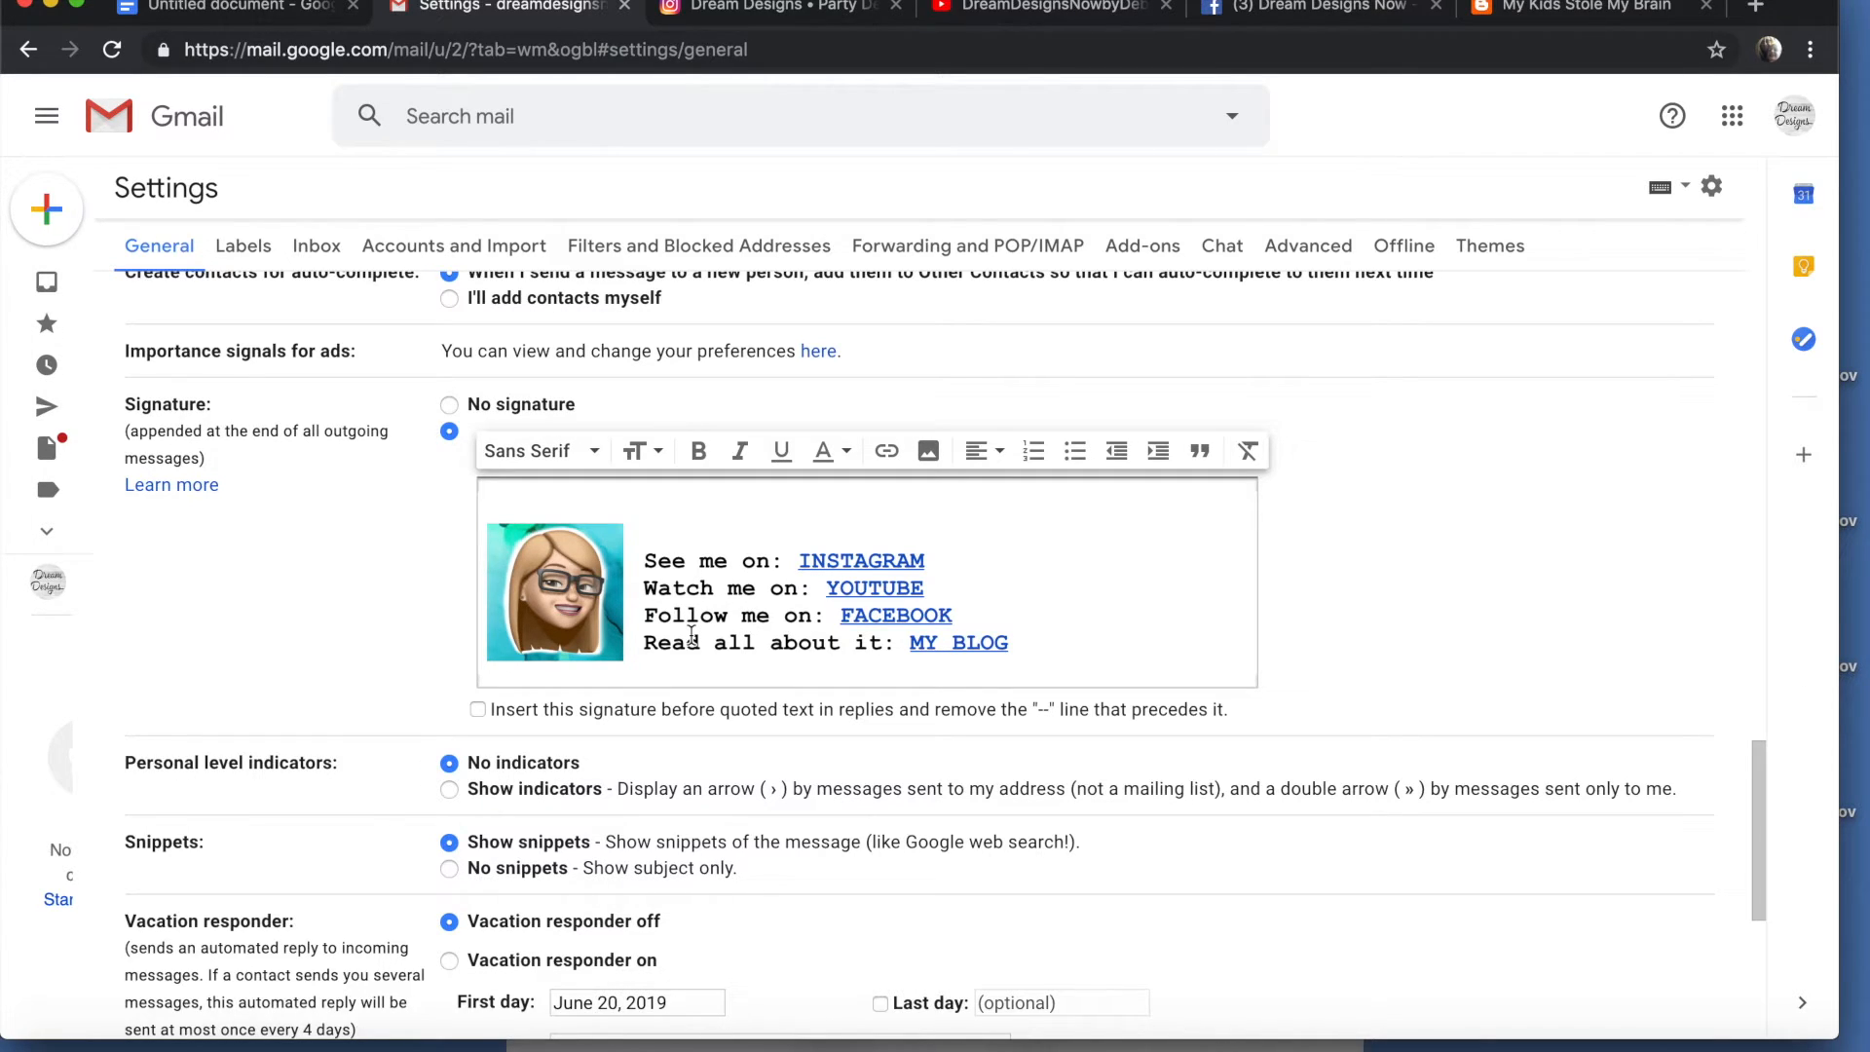
scroll(691, 635, down, 5)
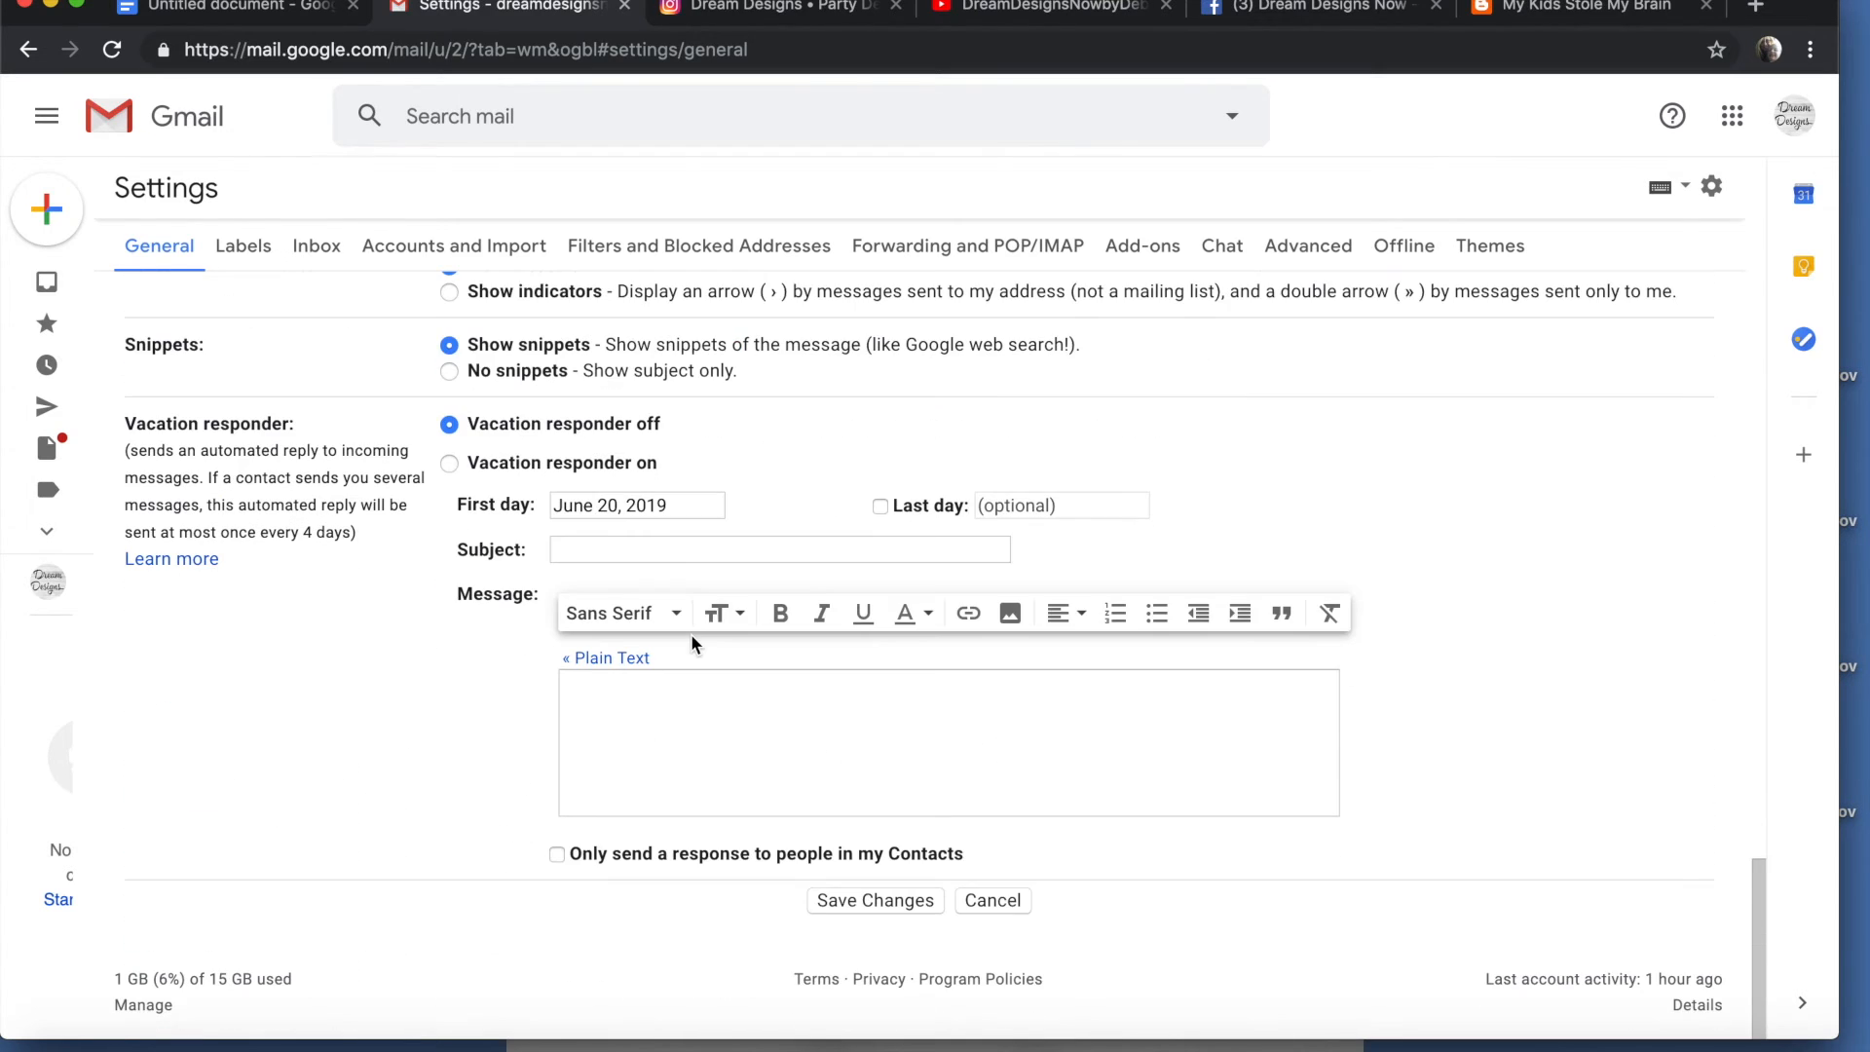
click(859, 900)
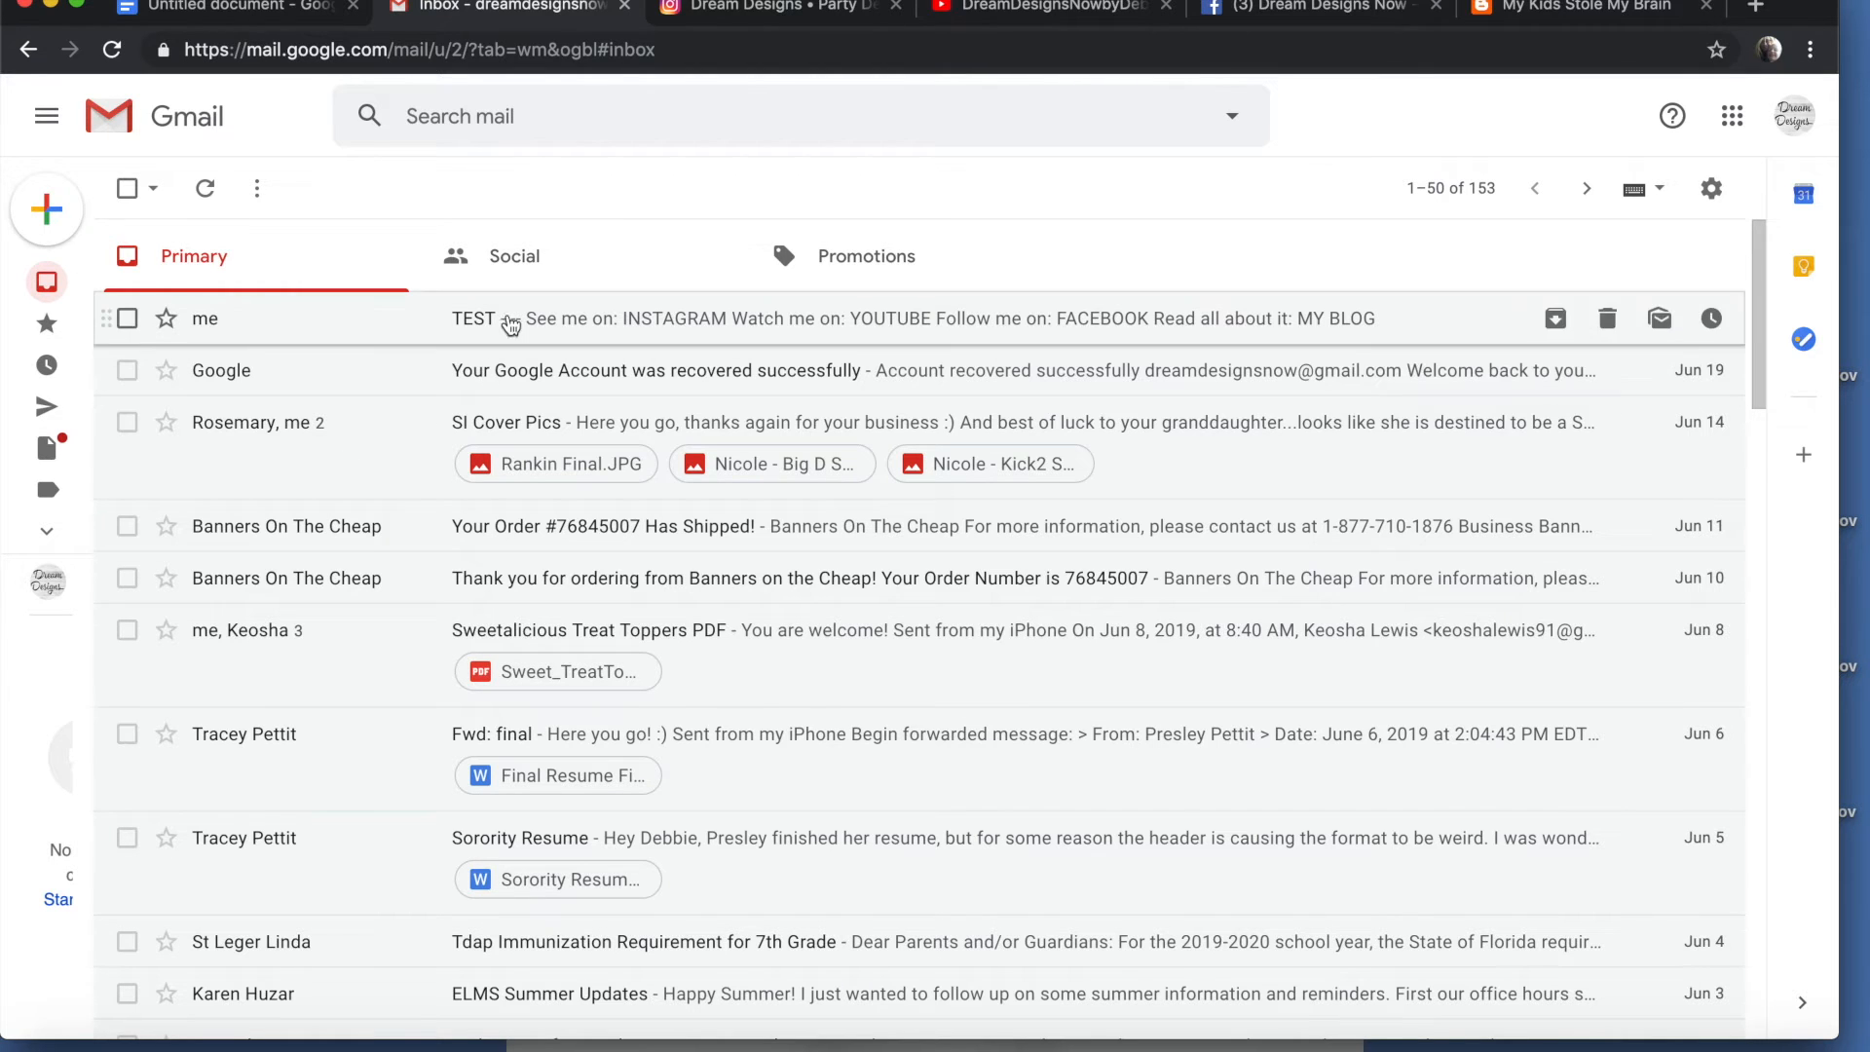
Compose a new message to the account's own email address with the subject TEST and send it.
click(57, 210)
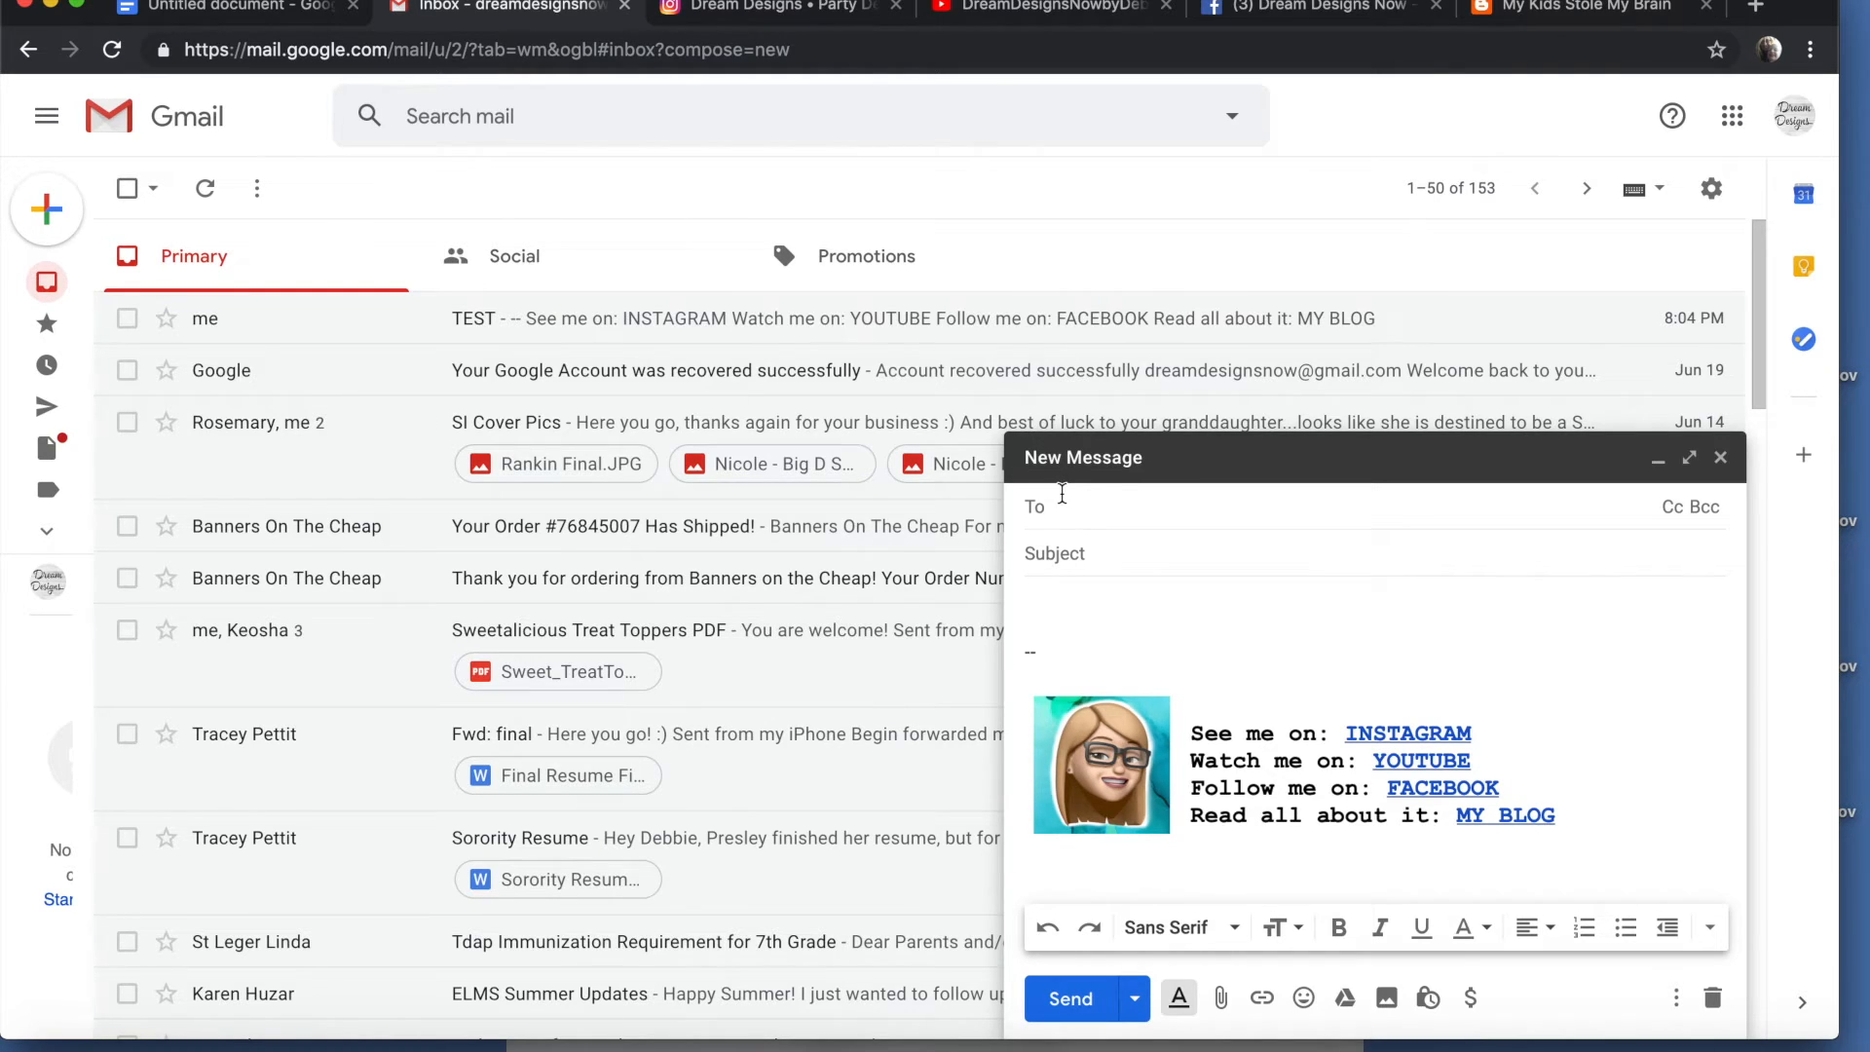
text(DREAM)
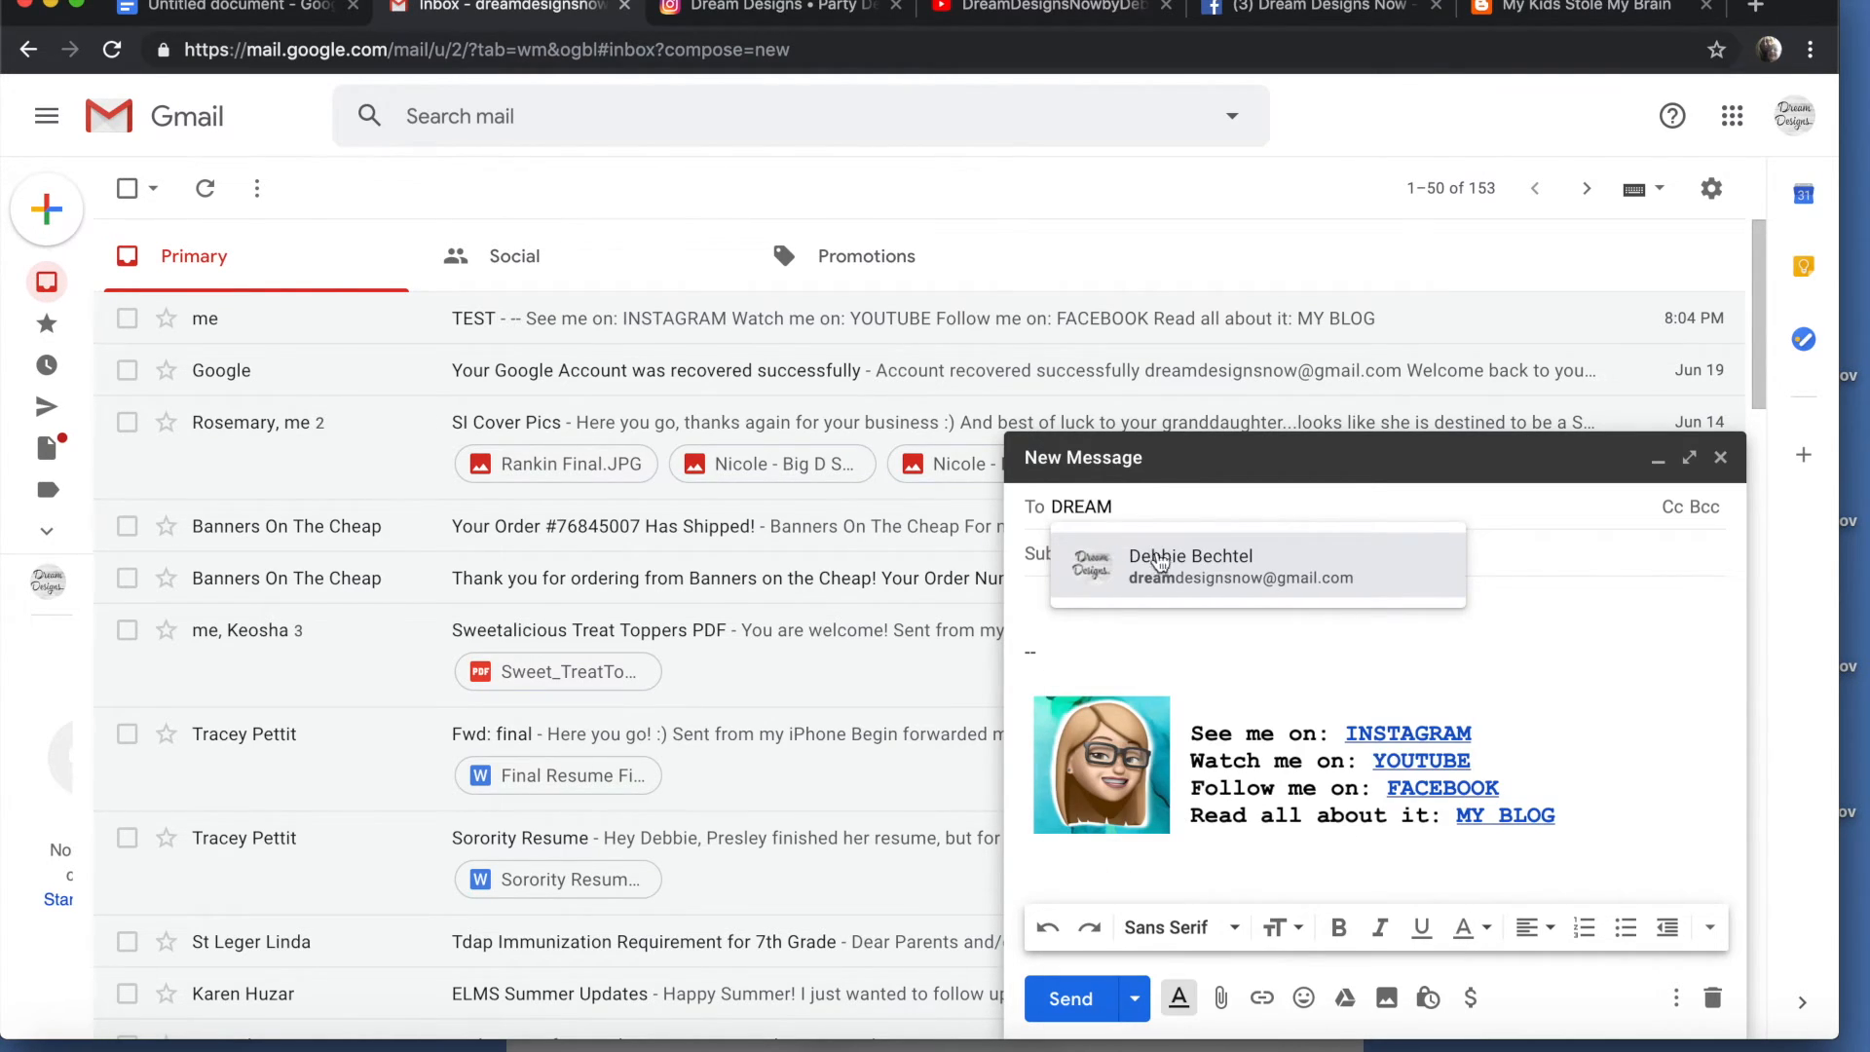
click(1162, 556)
click(1162, 556)
text(TEST)
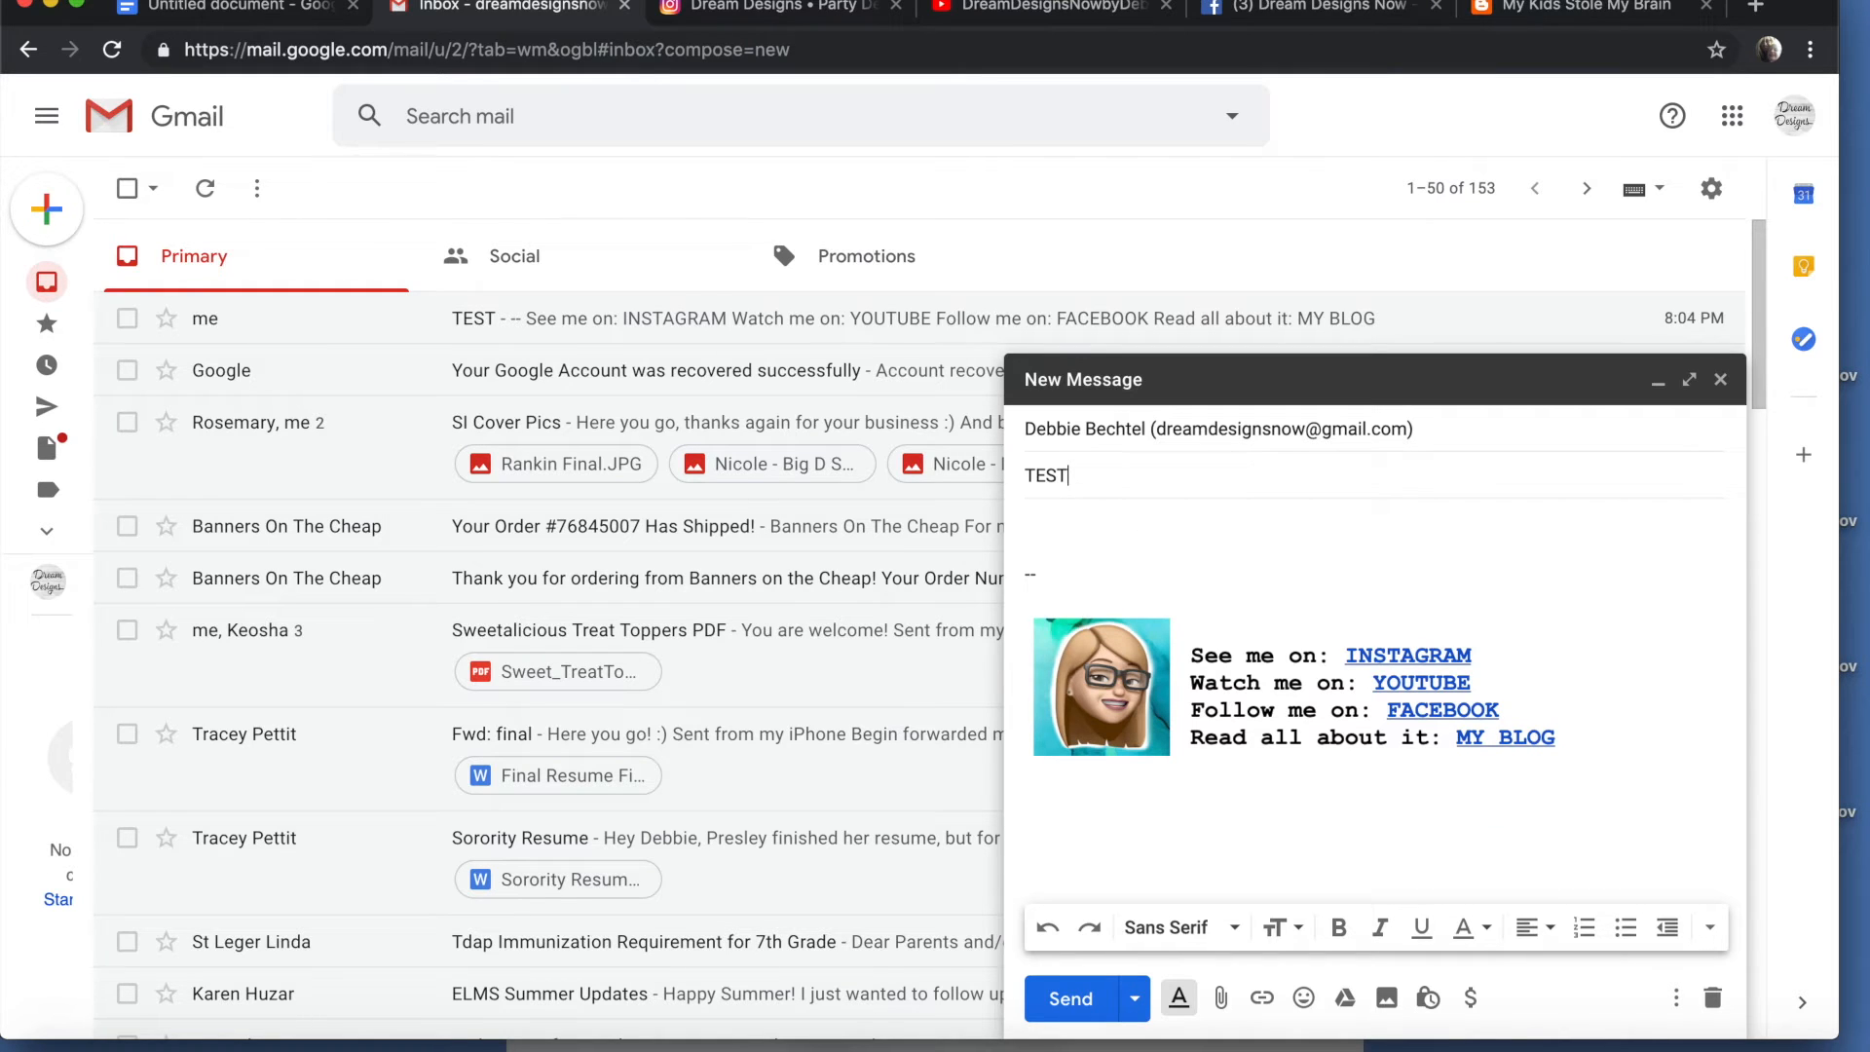
click(1071, 998)
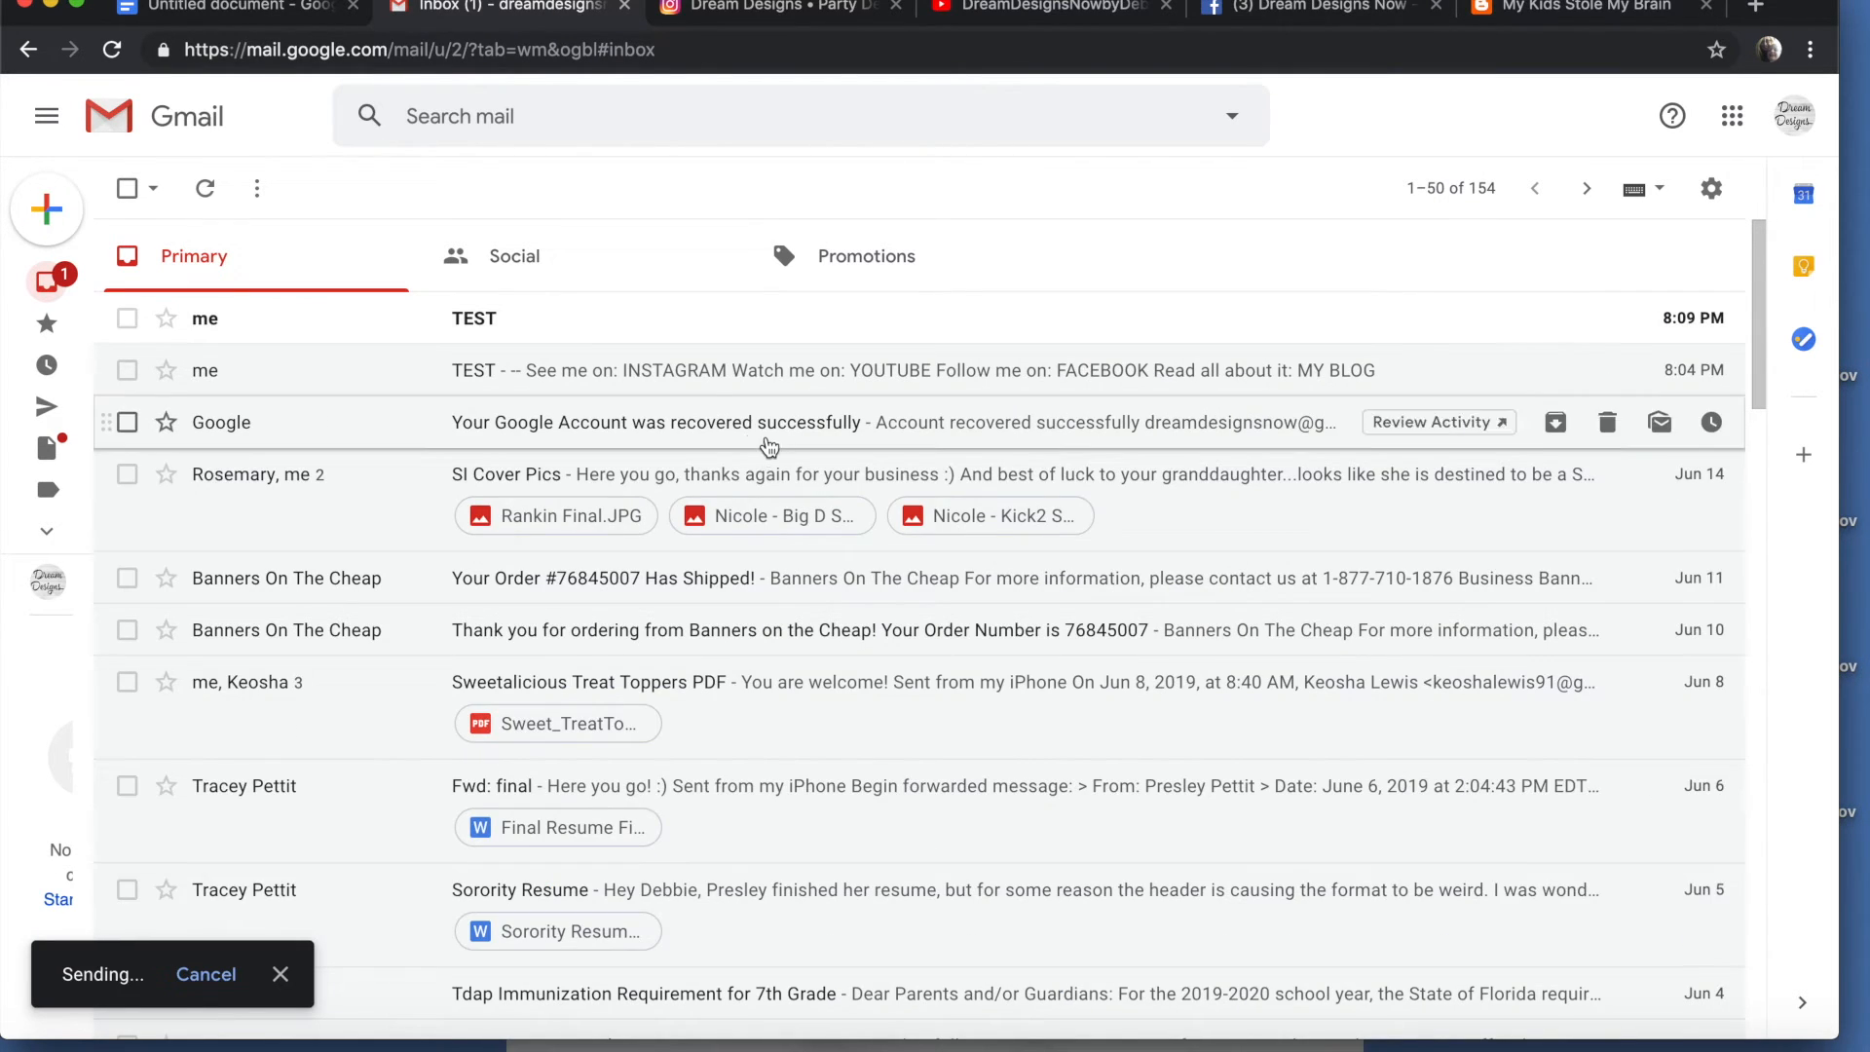
Open the TEST email from the inbox and test its signature's Instagram, YouTube and Facebook links, closing each opened page.
click(461, 320)
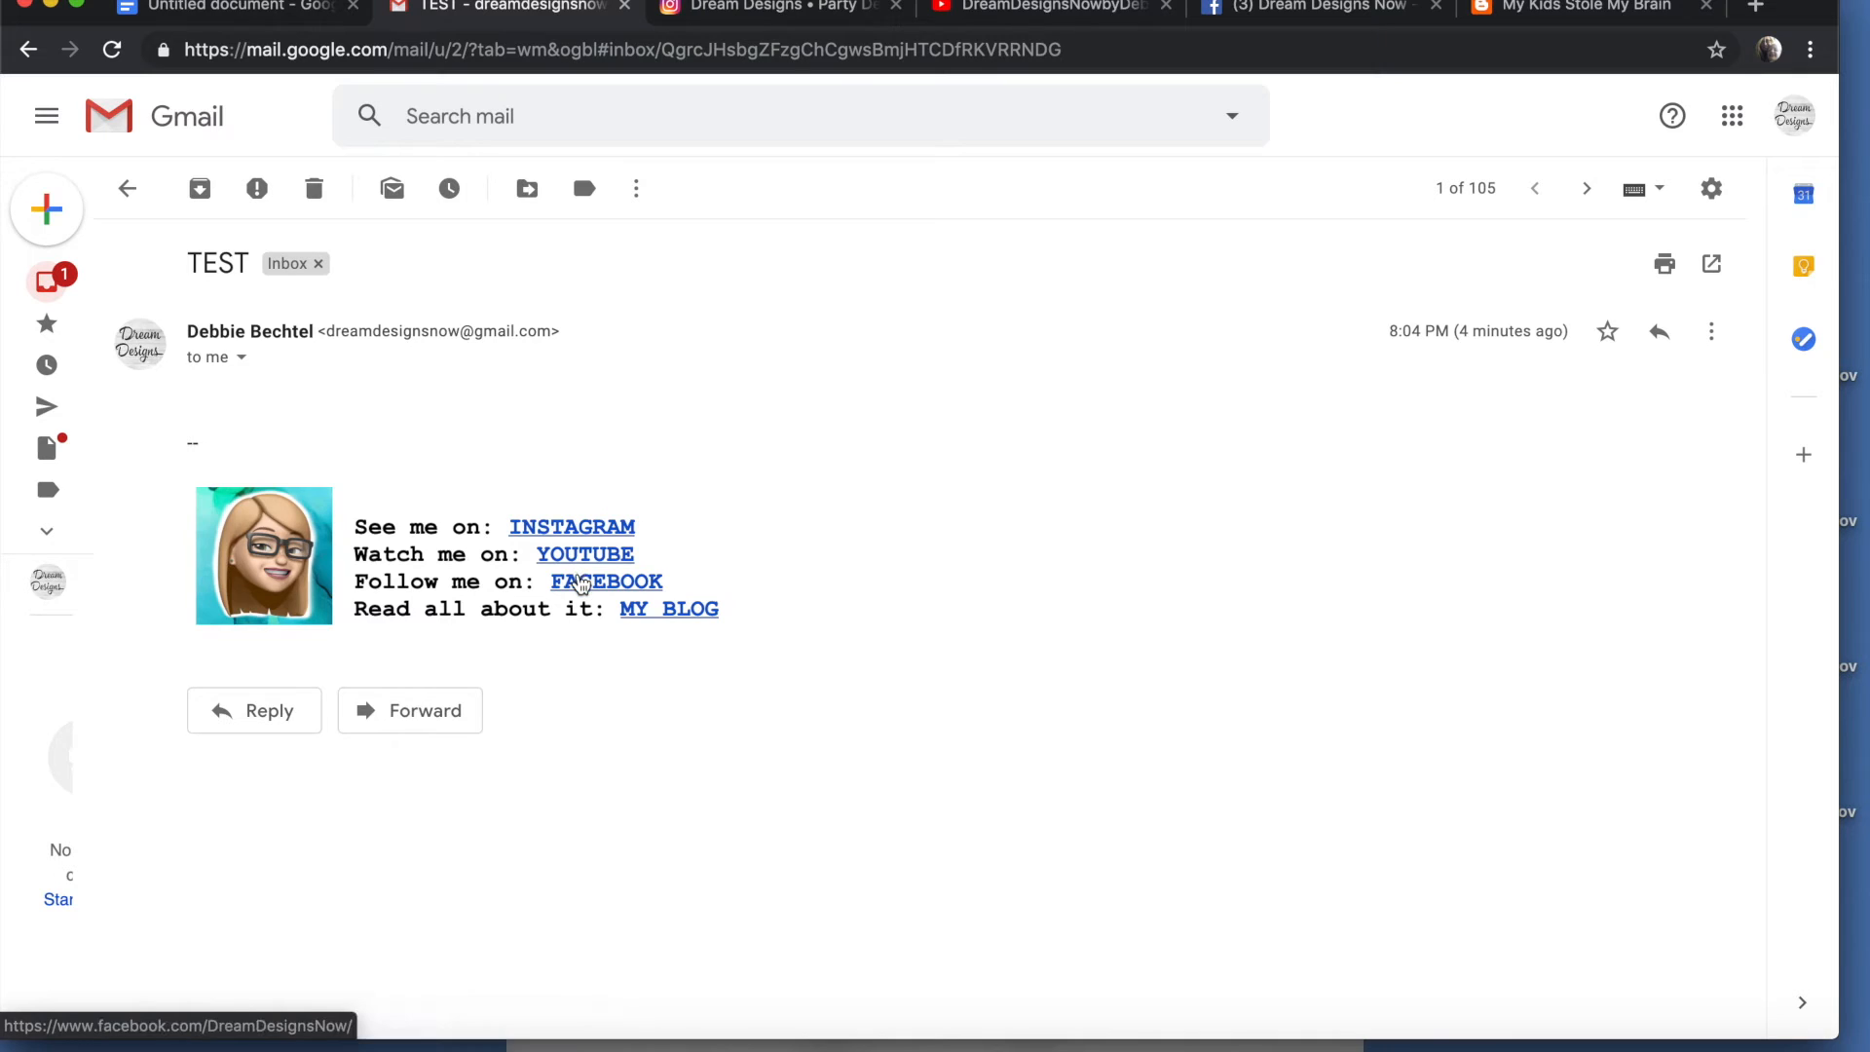
click(558, 527)
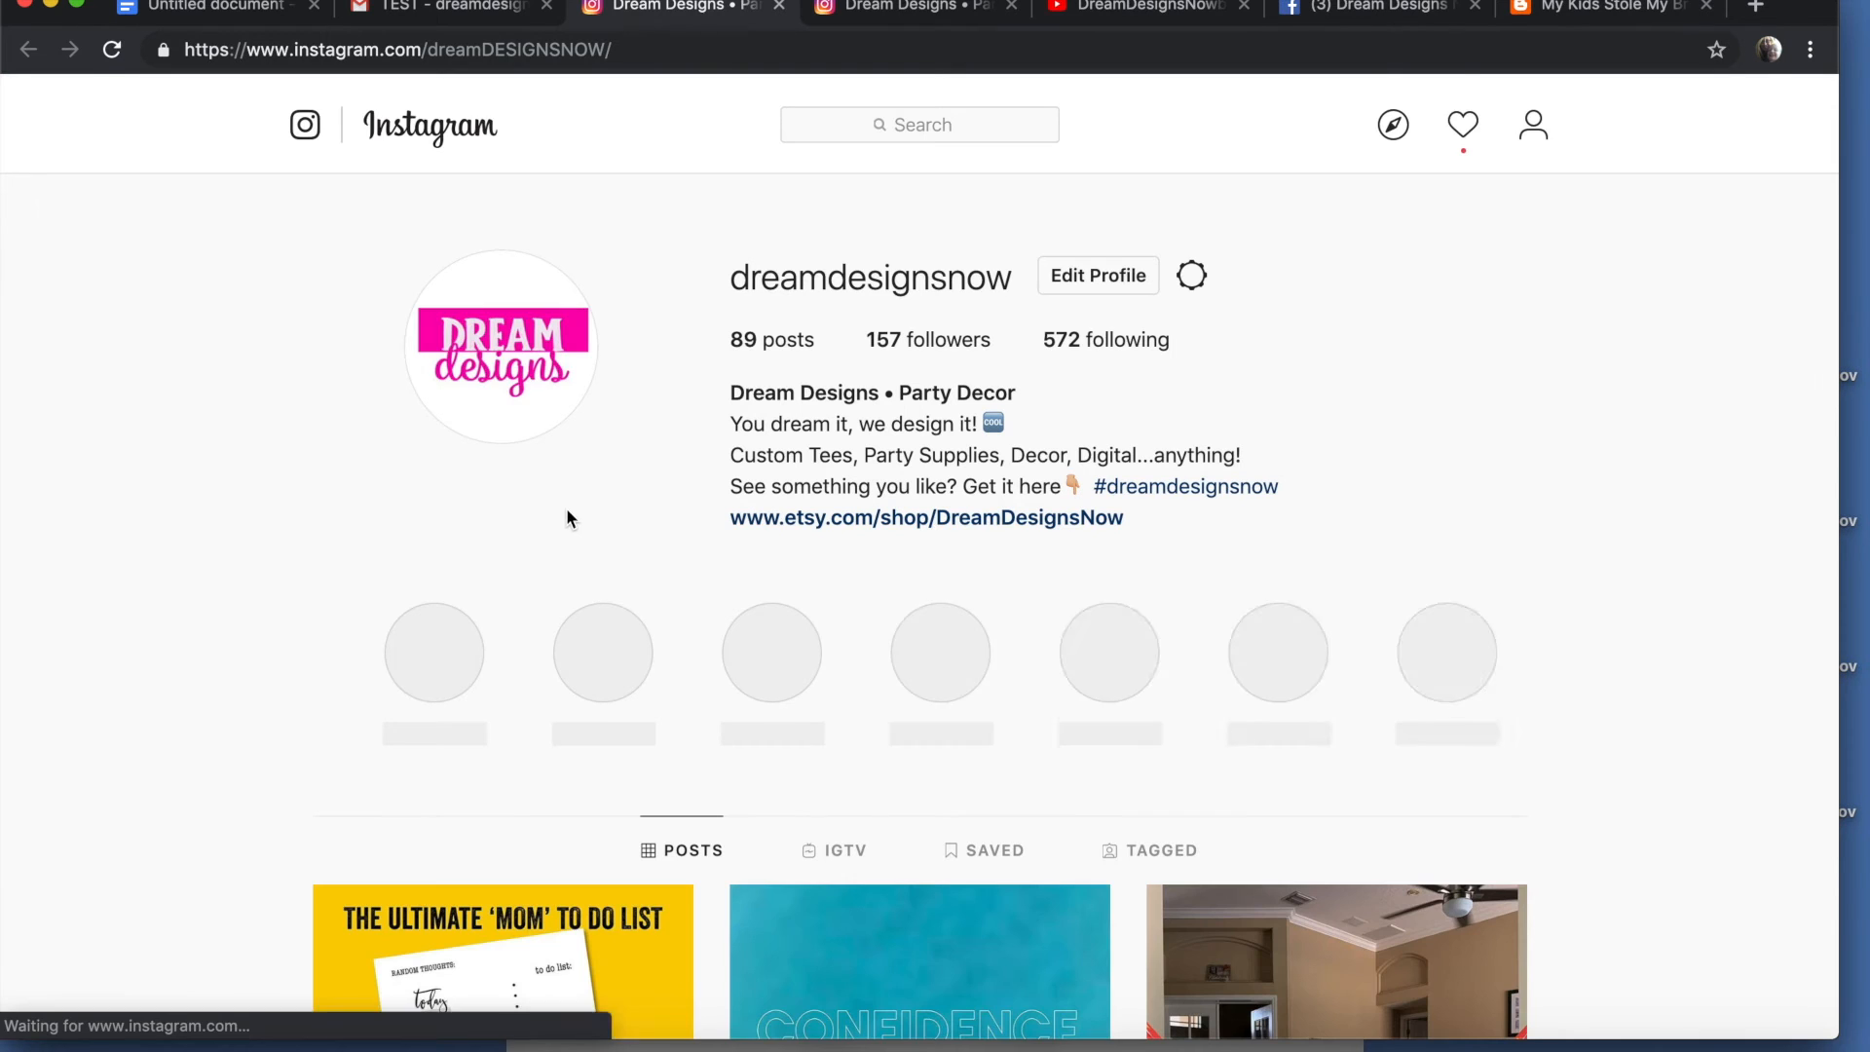
click(779, 7)
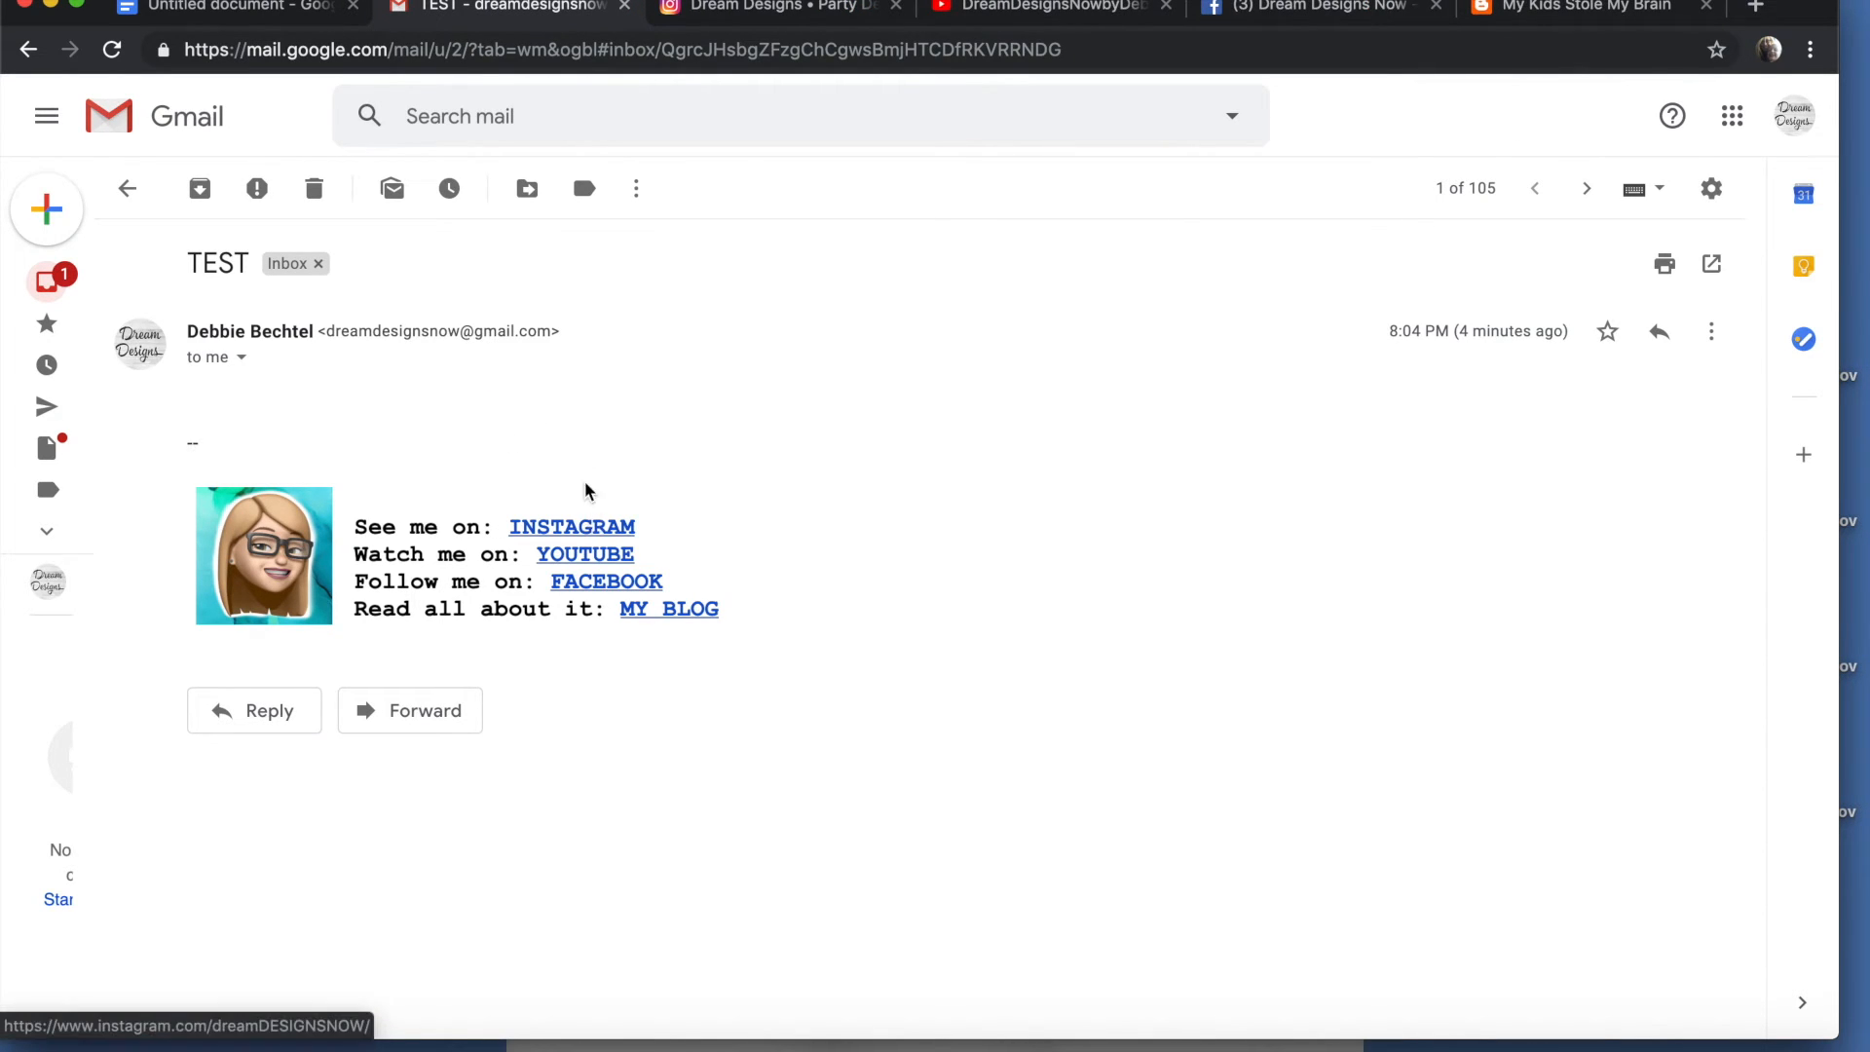
click(581, 557)
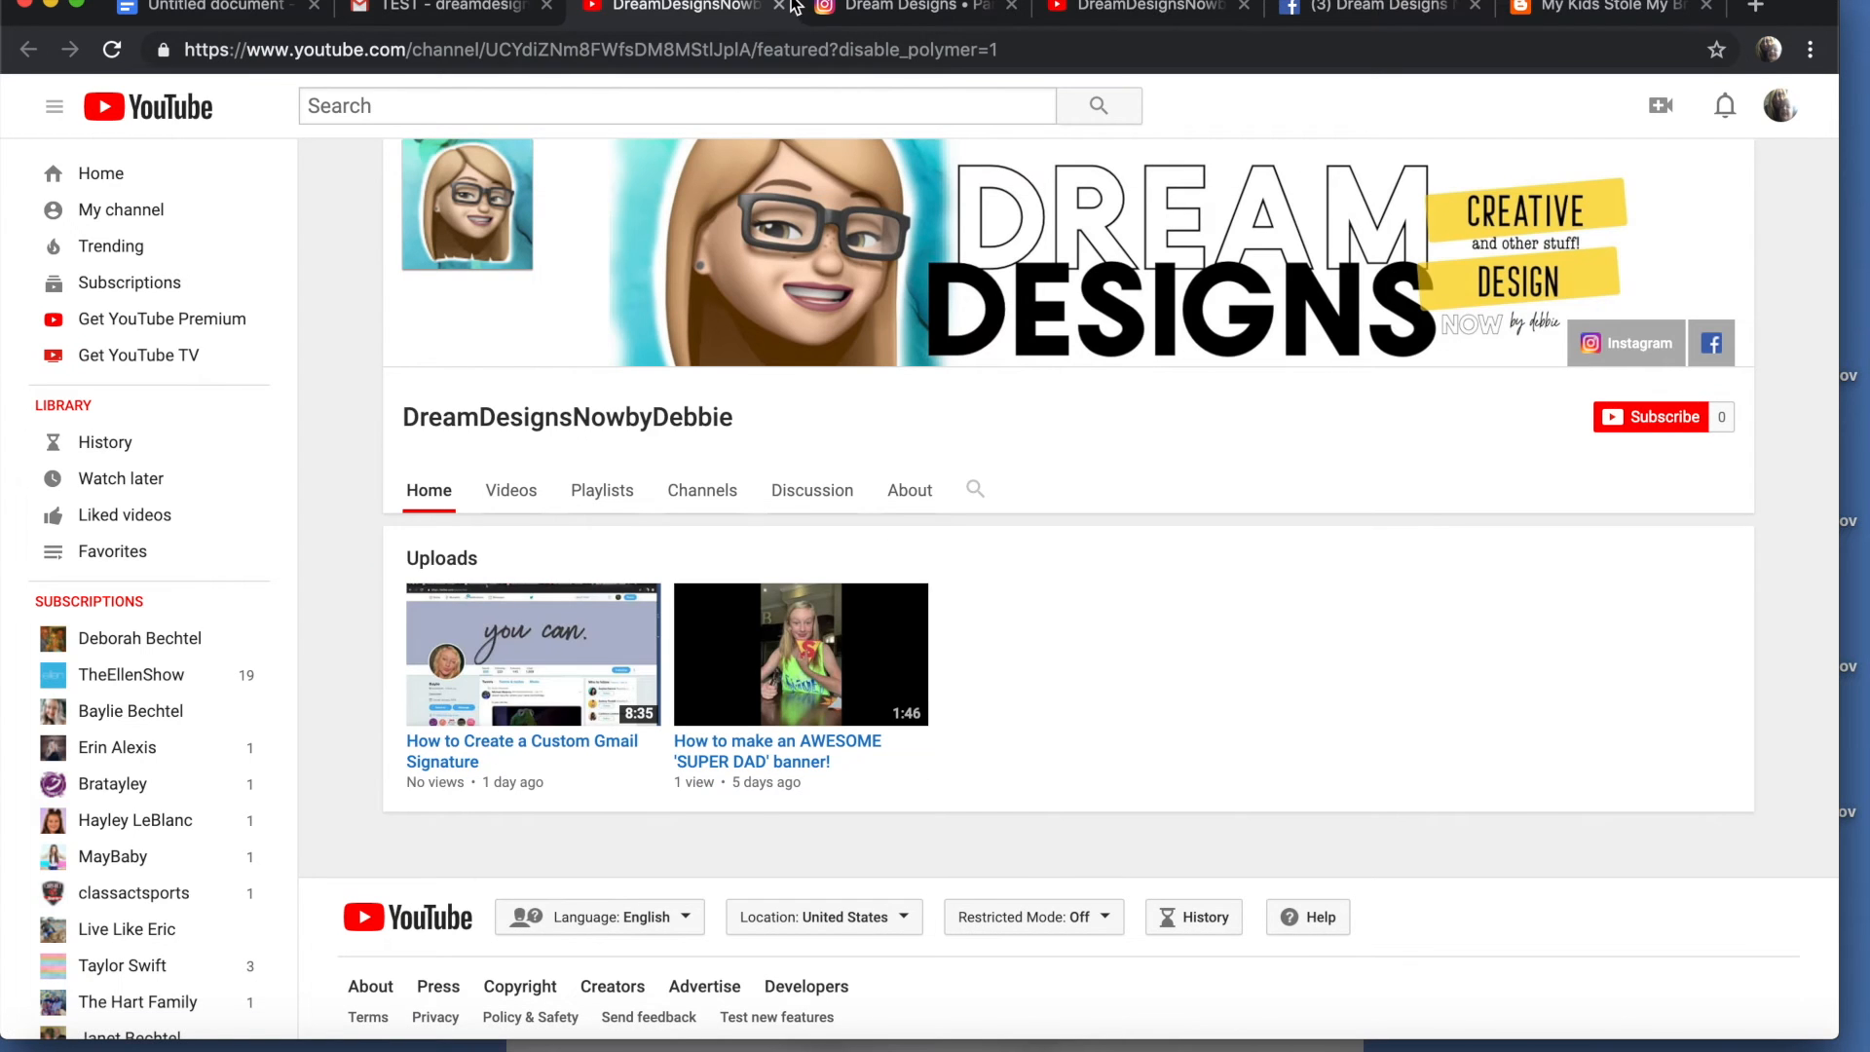
click(779, 6)
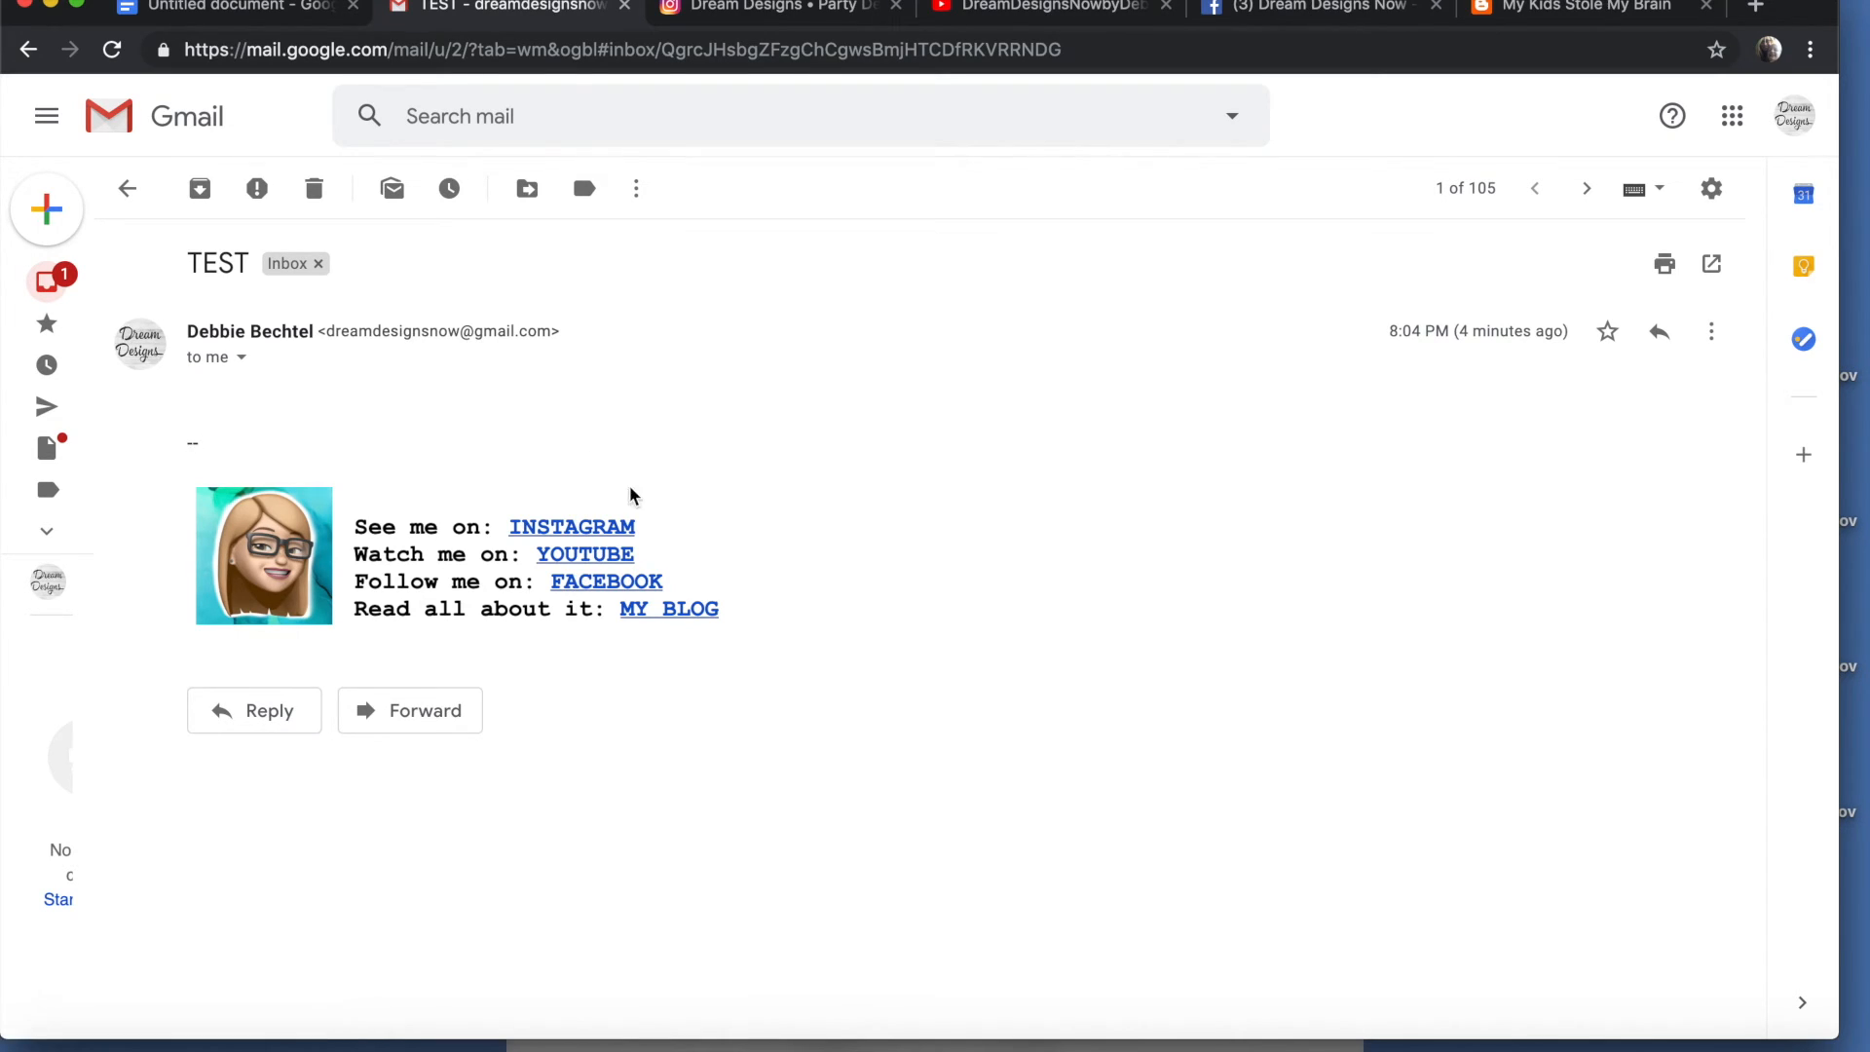
click(611, 574)
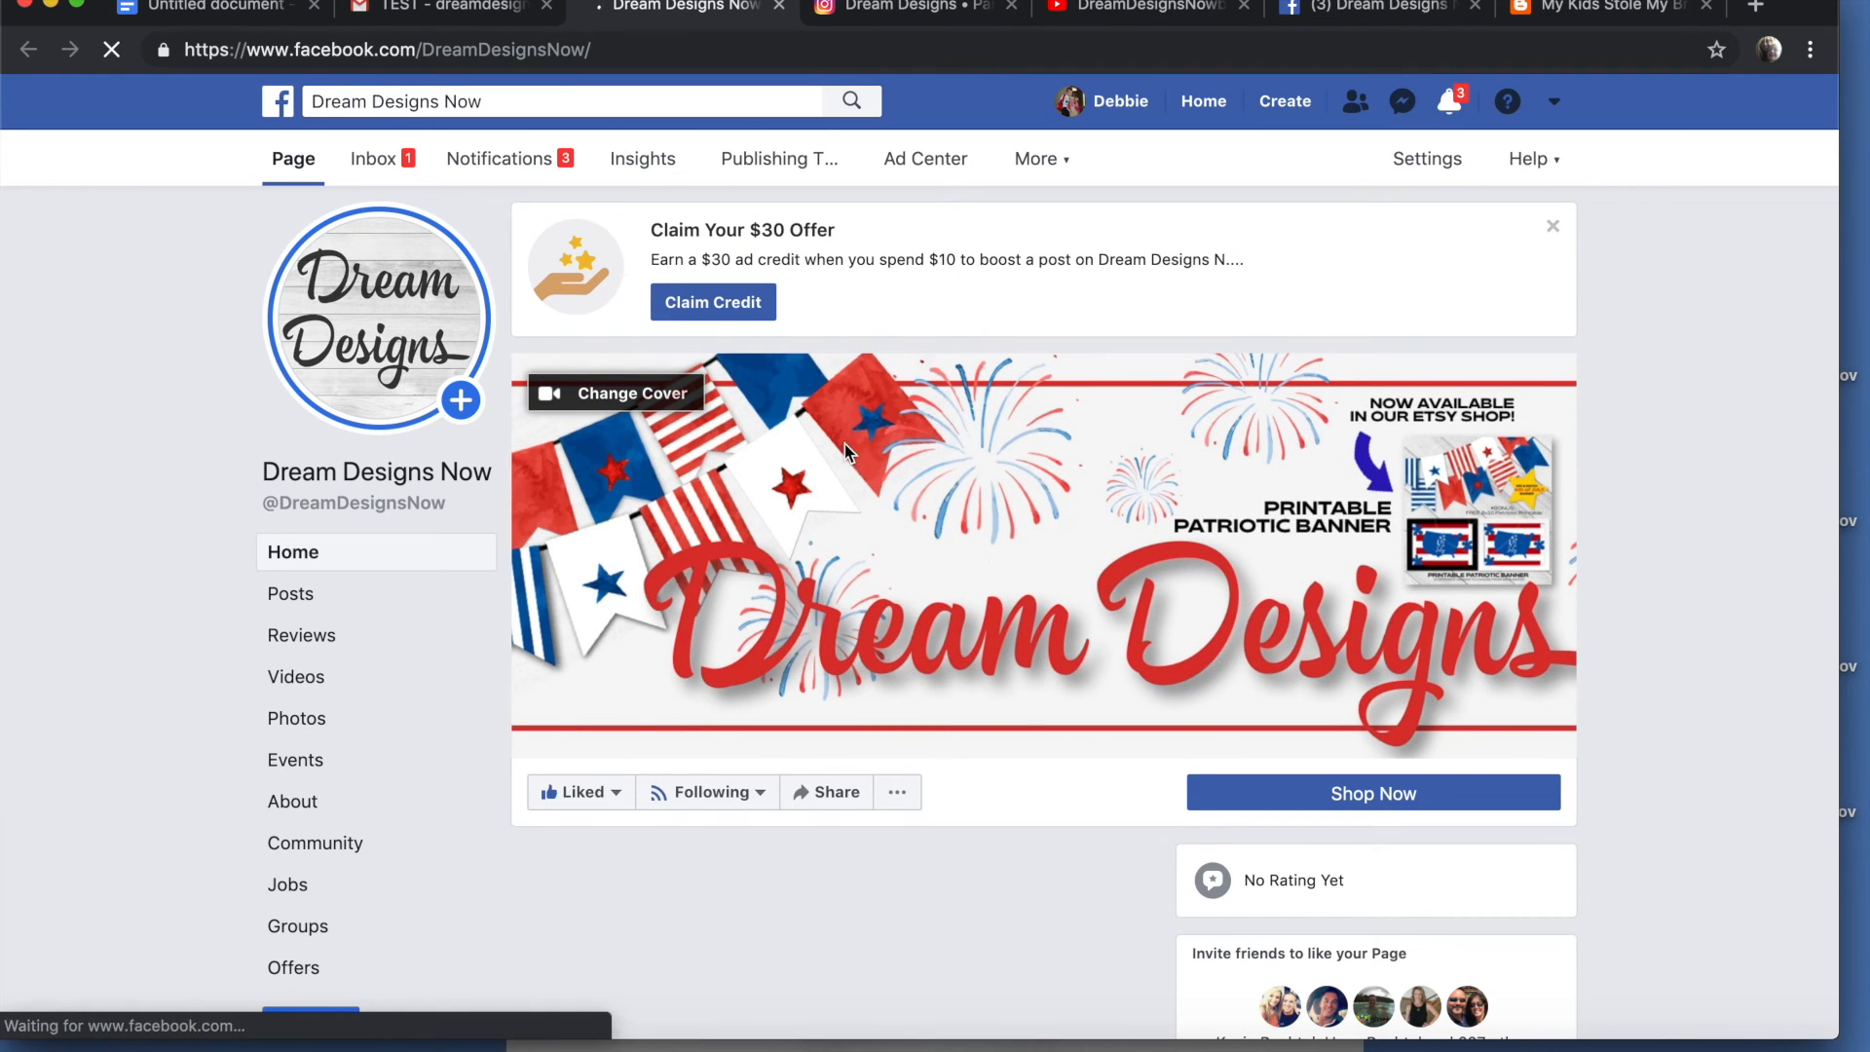
click(779, 8)
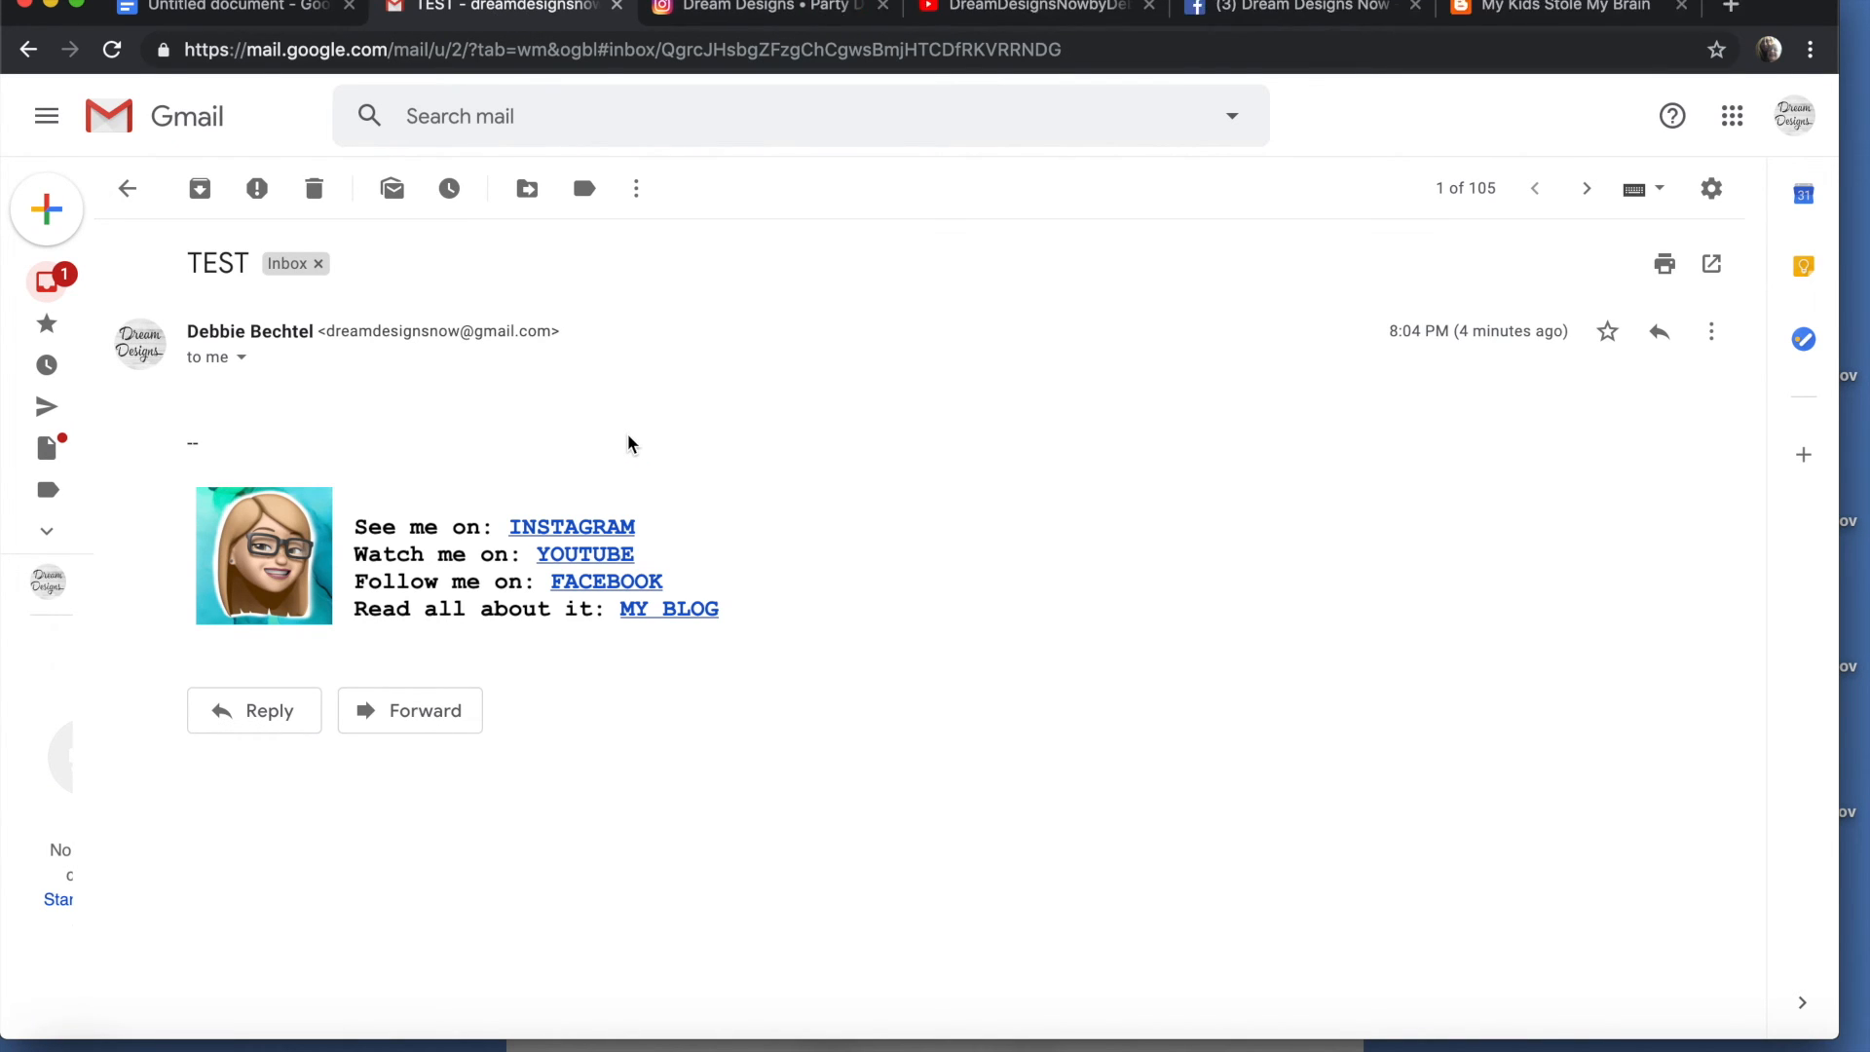